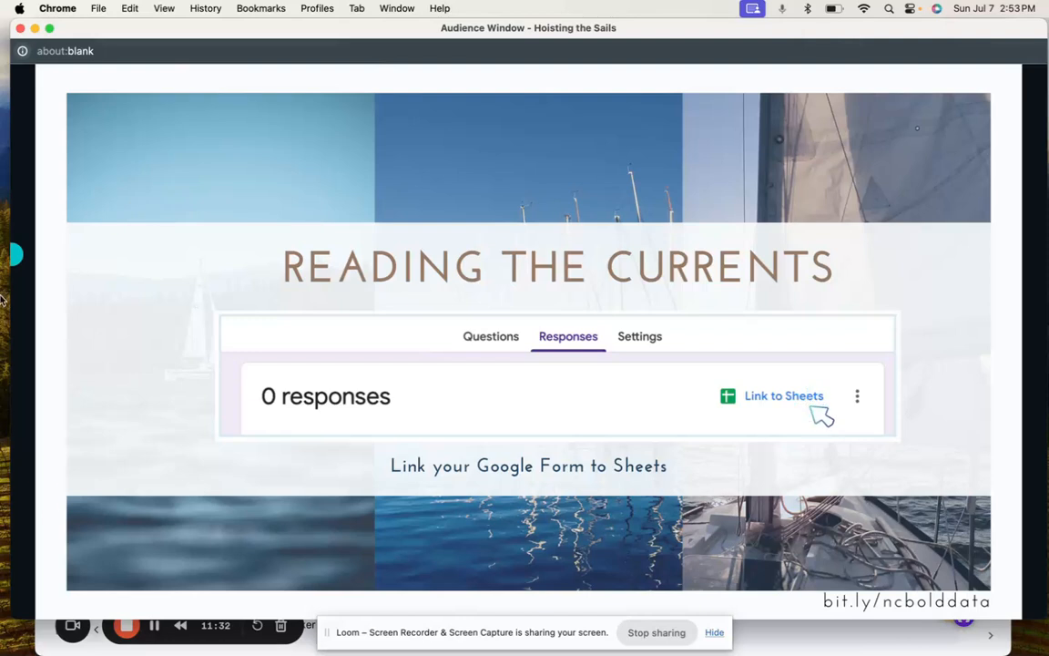
Step: Switch to the browser window and bring up the NCBOLD Demo form for editing
left_click(43, 649)
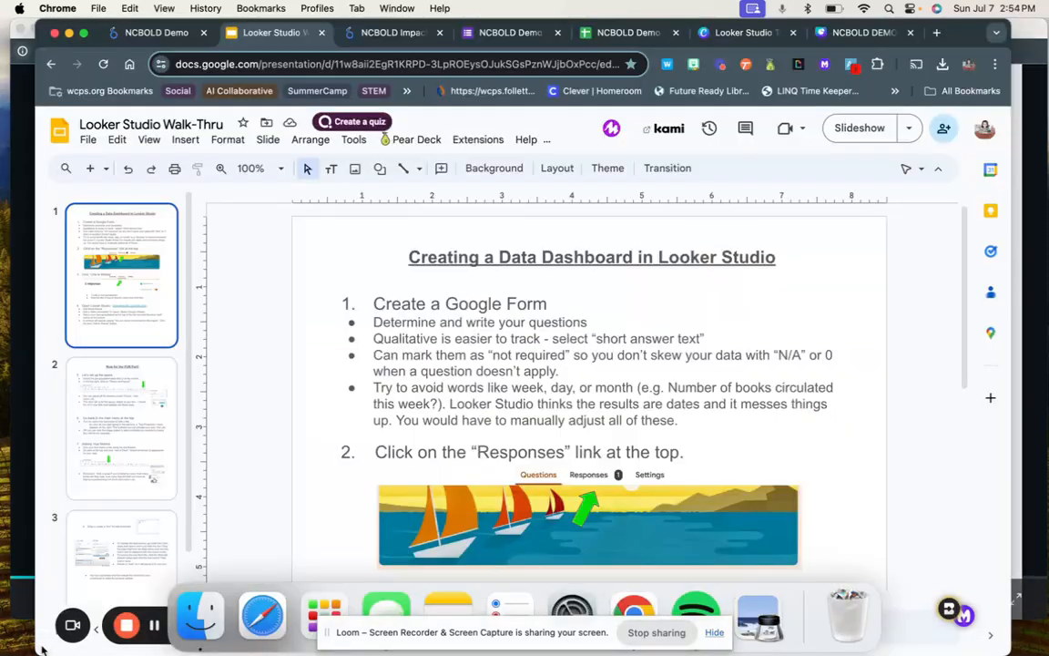
left_click(496, 33)
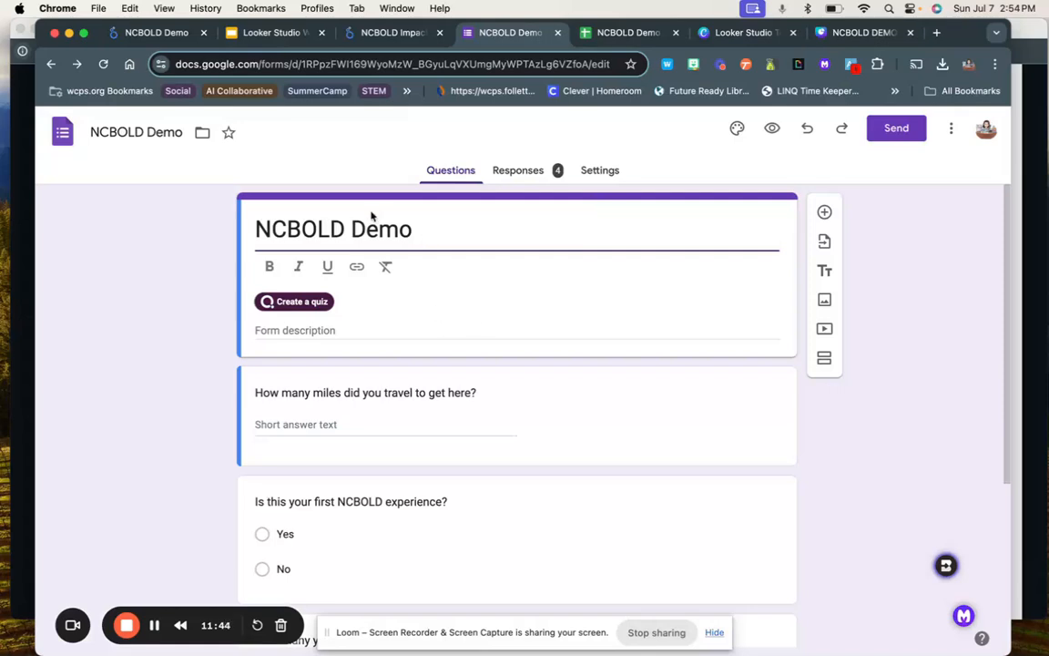
left_click(937, 32)
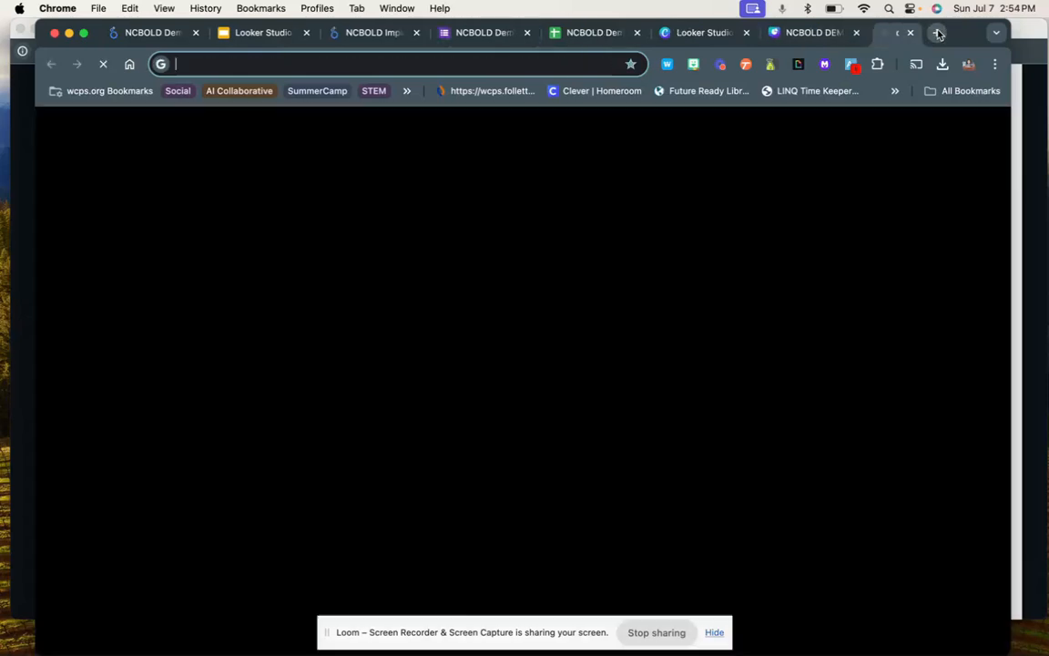
type("forms")
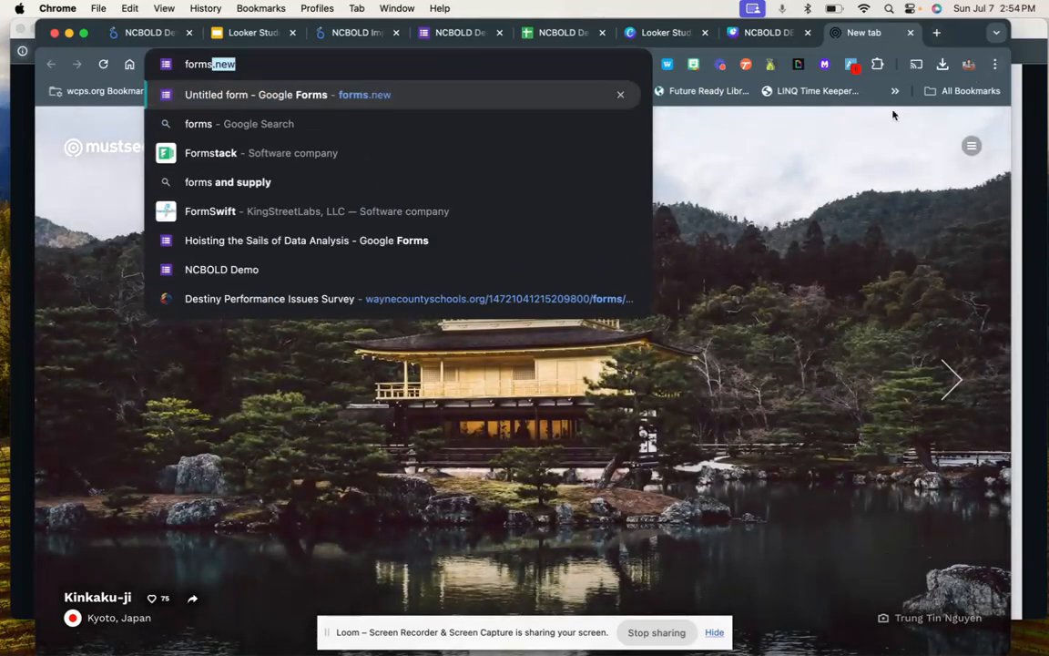
left_click(909, 32)
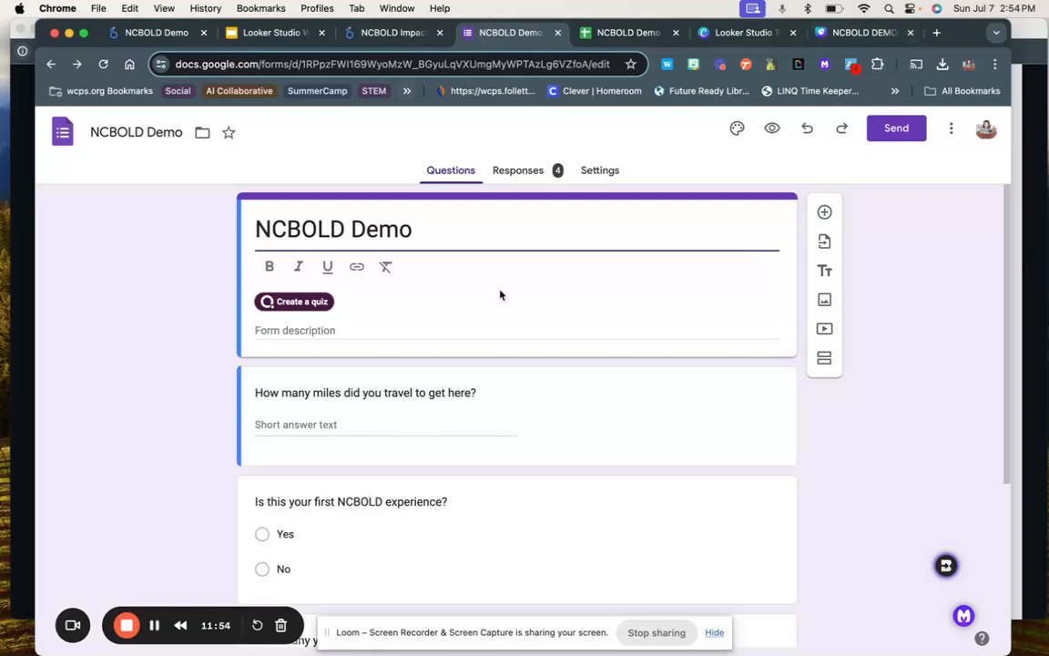
Step: Examine all questions of the NCBOLD Demo form and their answer types
scroll(507, 325, "down", 3)
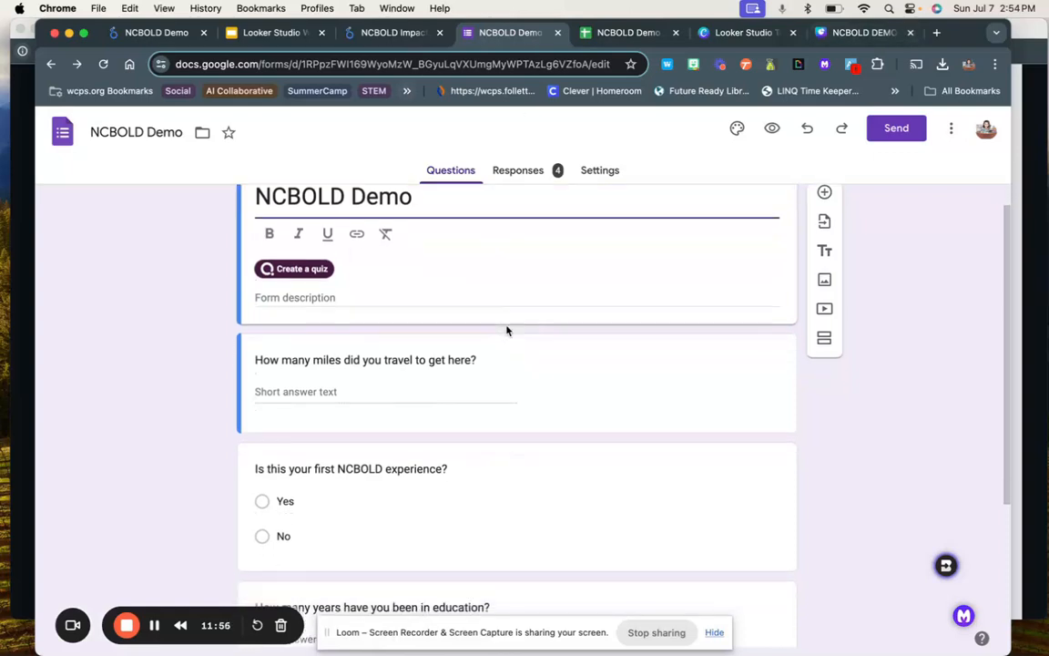
scroll(506, 325, "down", 4)
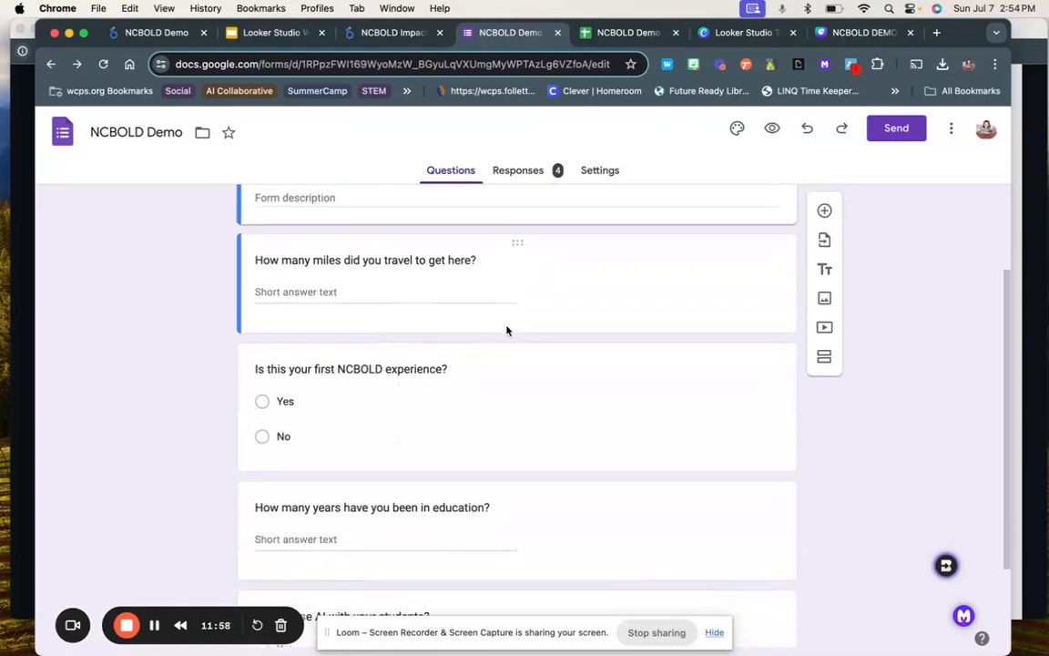
scroll(507, 331, "down", 1)
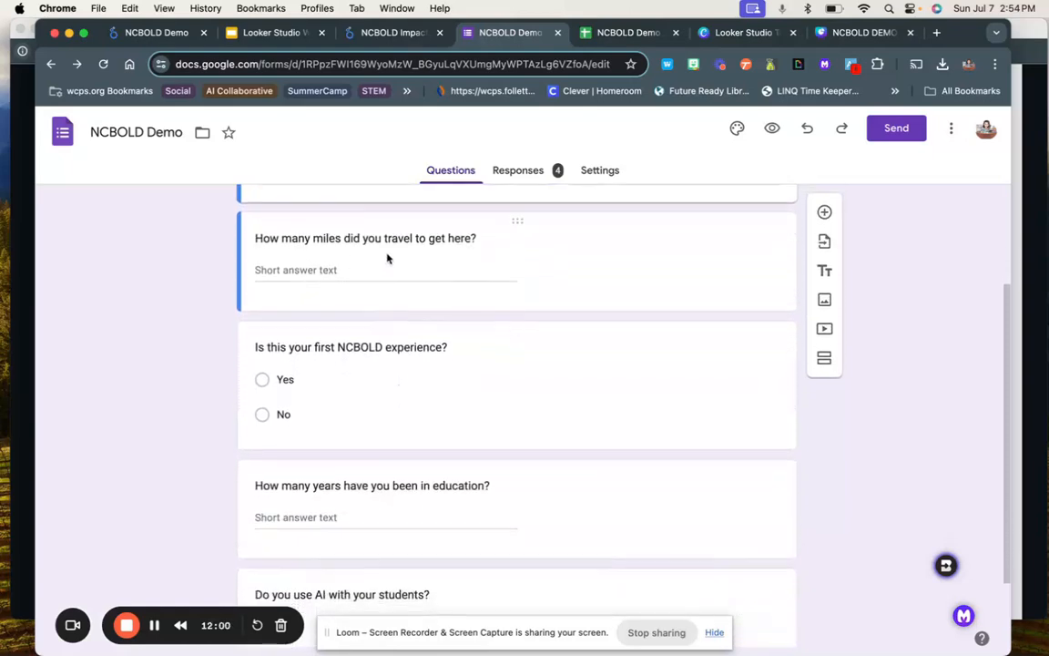
scroll(438, 252, "down", 2)
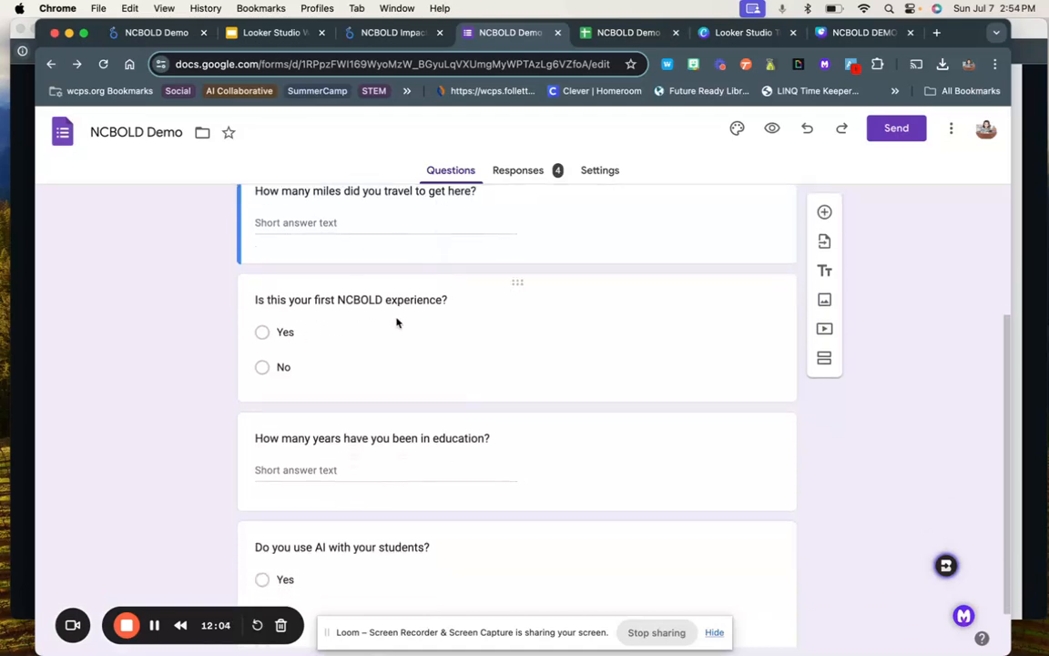
scroll(408, 317, "down", 2)
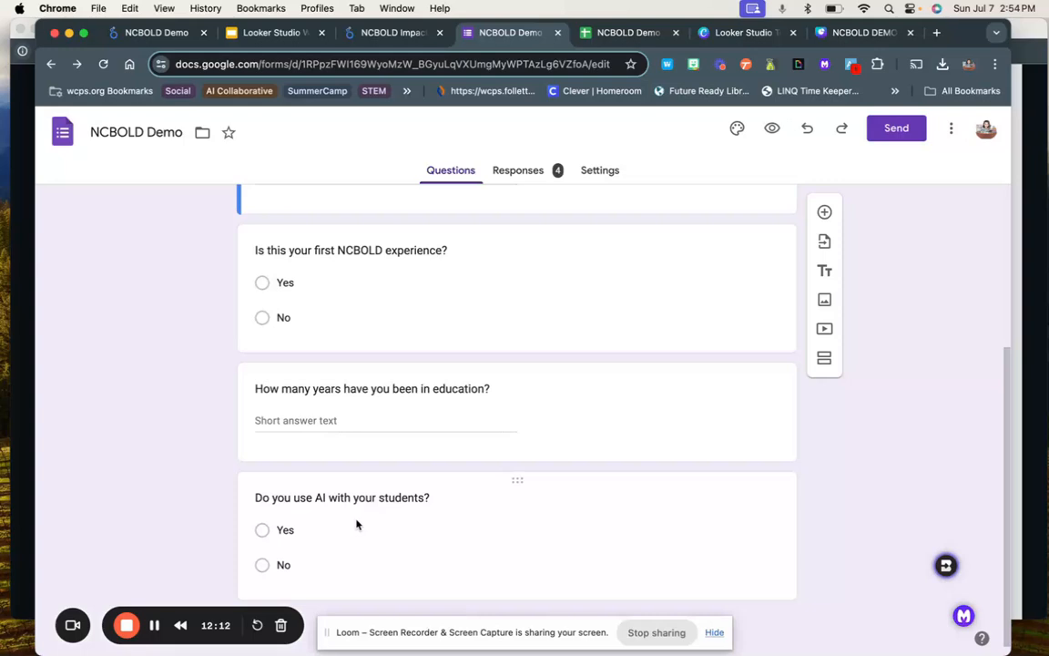
scroll(356, 521, "up", 5)
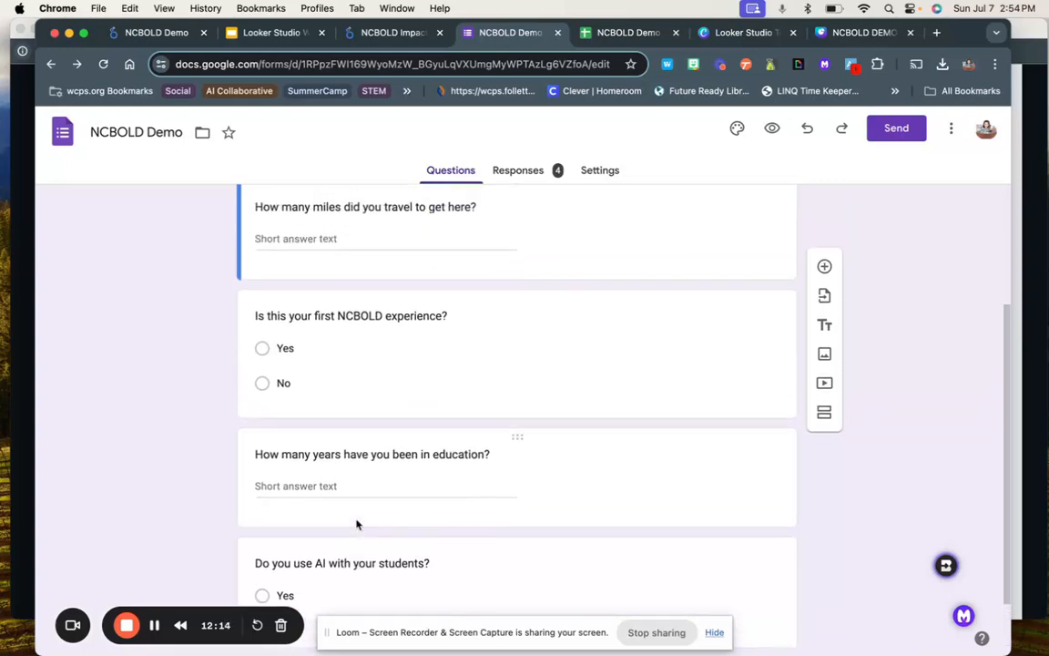
scroll(356, 520, "up", 2)
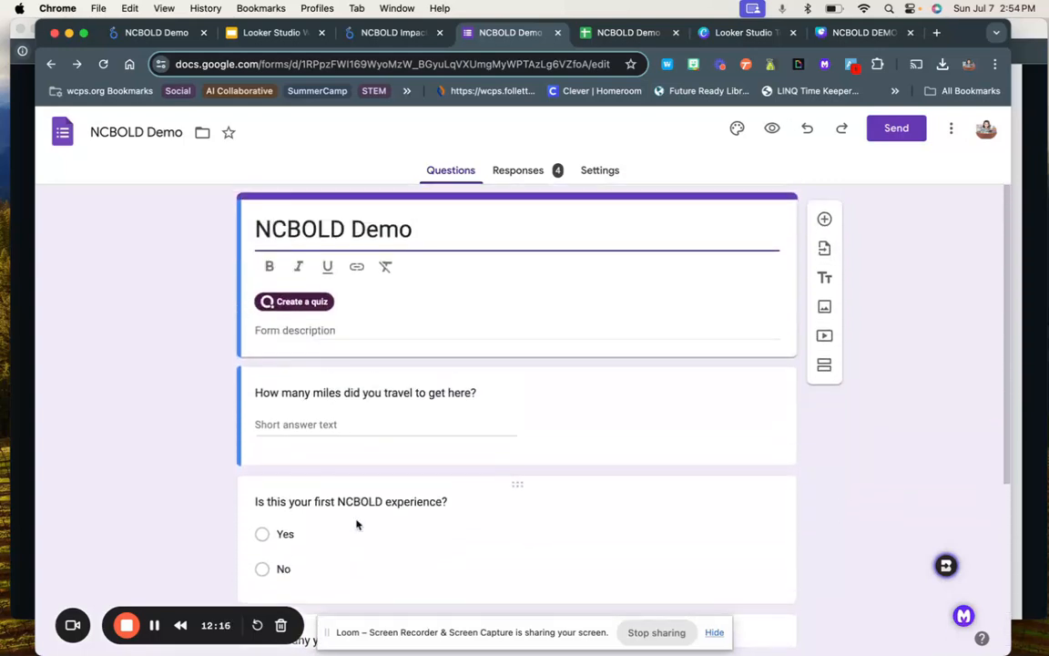
scroll(356, 523, "down", 2)
scroll(356, 523, "down", 1)
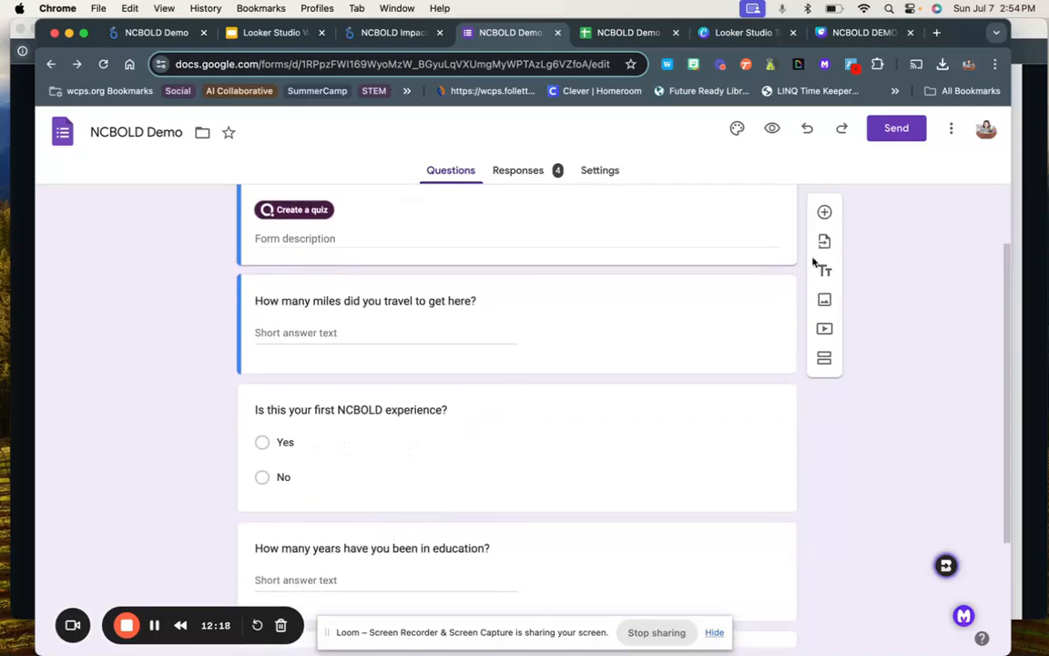
Step: Make the question "How many miles did you travel to get here?" required, and switch the requirement off again
left_click(664, 348)
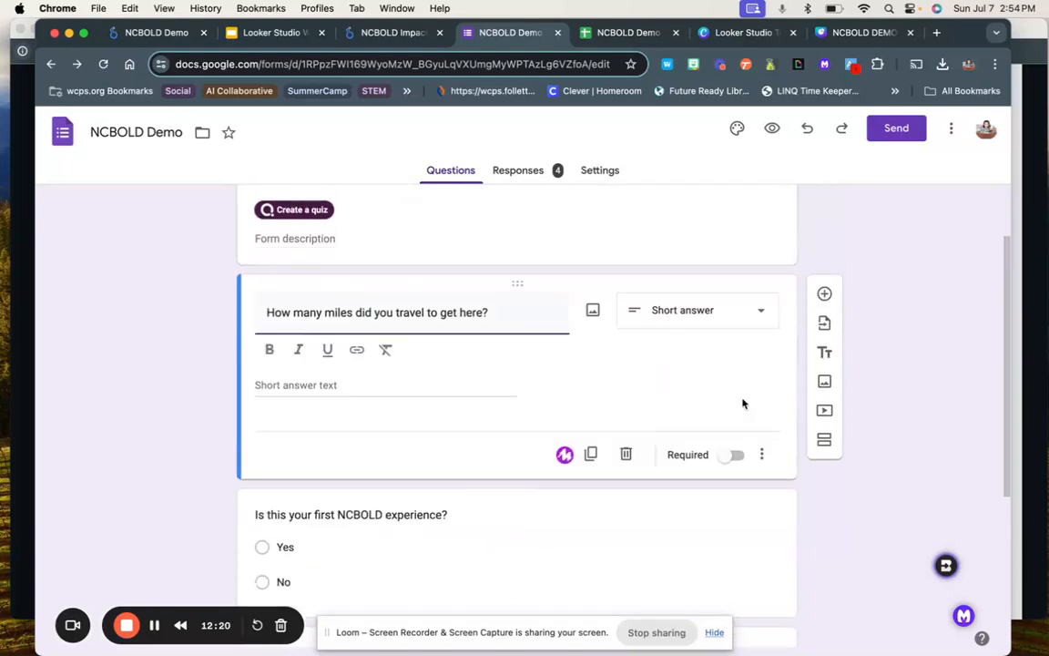
left_click(739, 456)
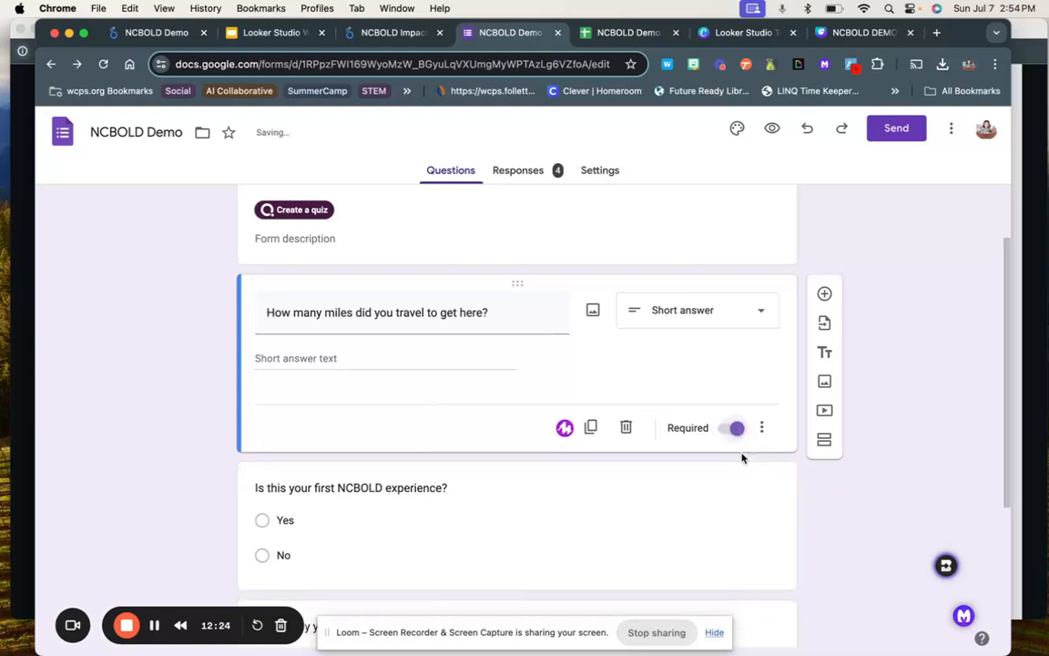
left_click(725, 426)
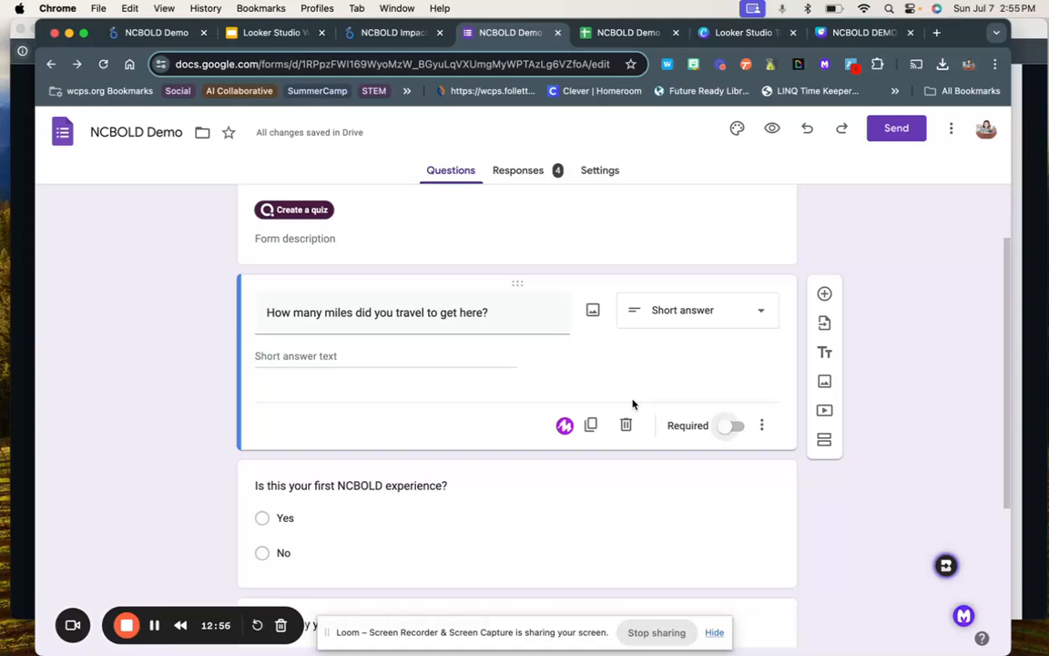
Step: Preview the NCBOLD Demo form as a respondent and look through it from the title to the submit area
scroll(480, 421, "down", 5)
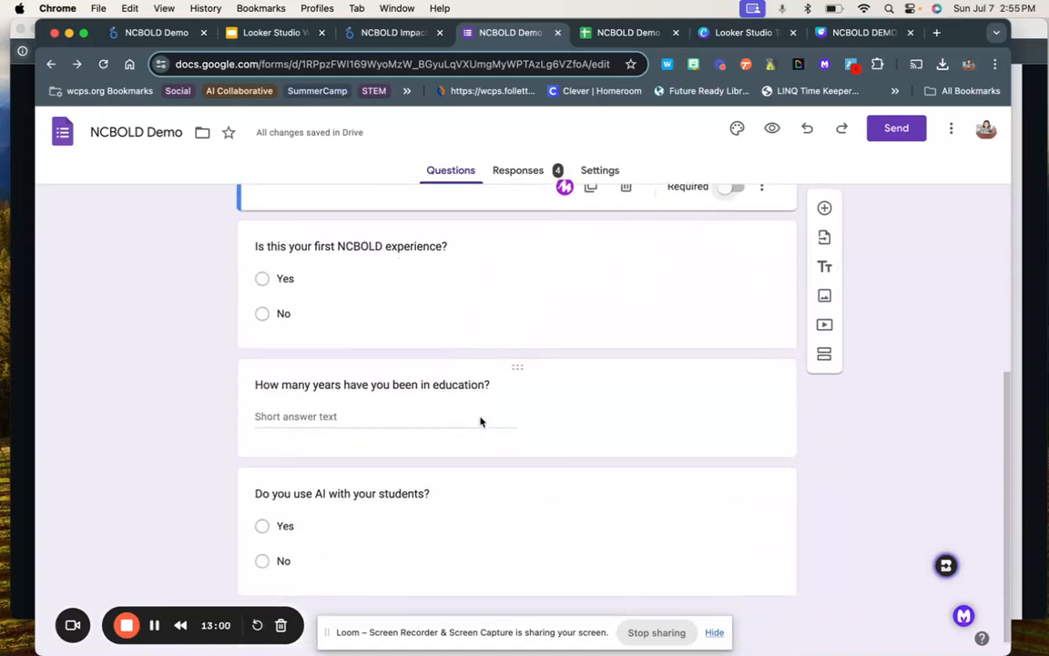
scroll(480, 421, "up", 6)
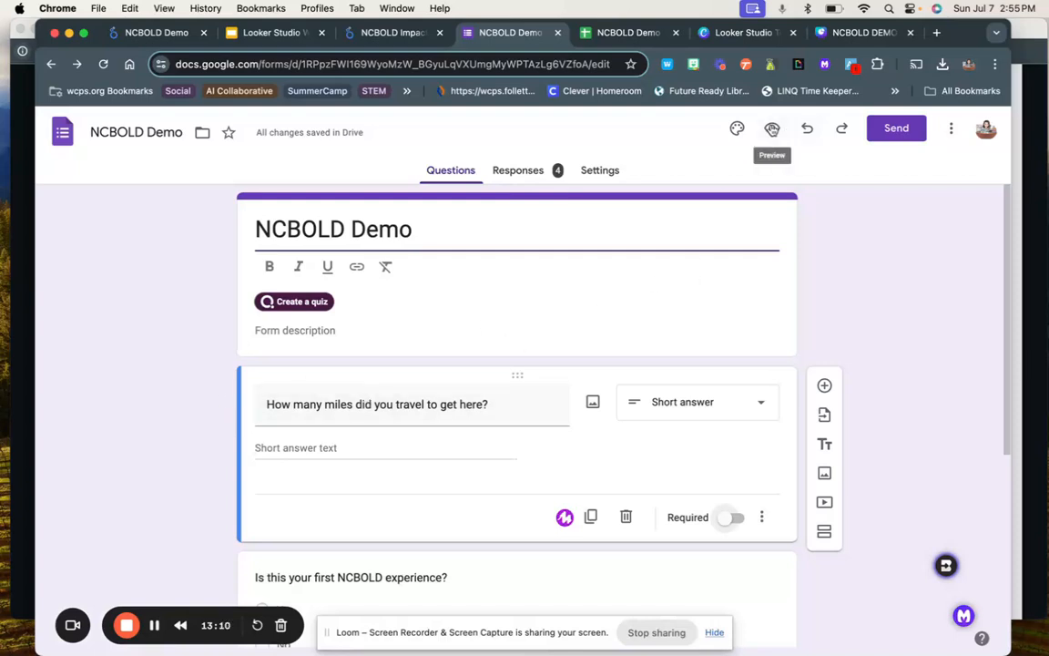
left_click(772, 129)
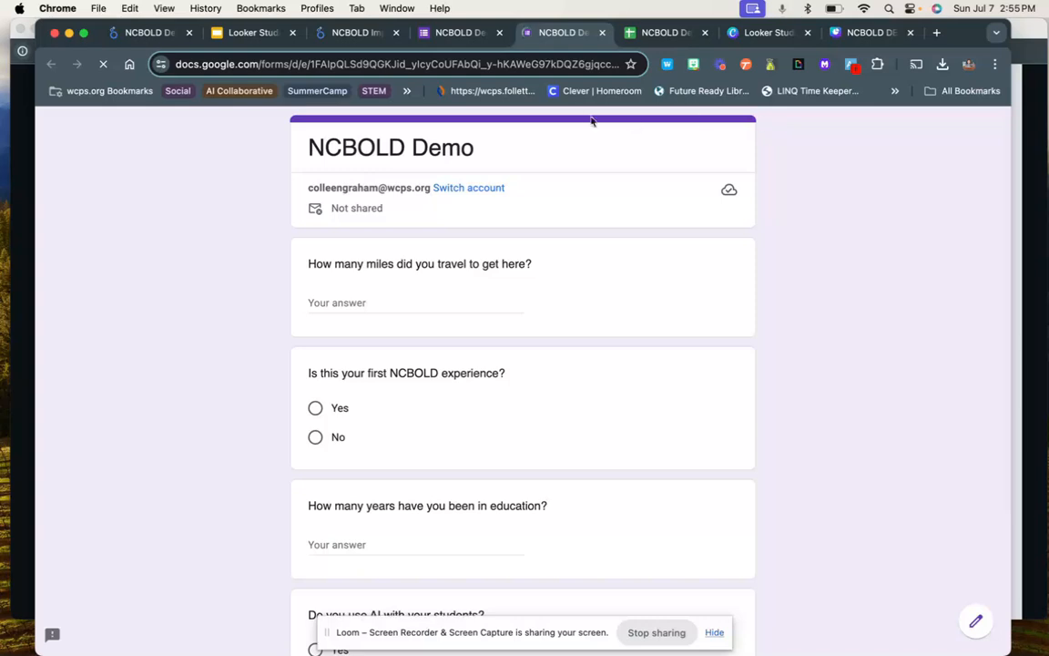
scroll(585, 156, "down", 5)
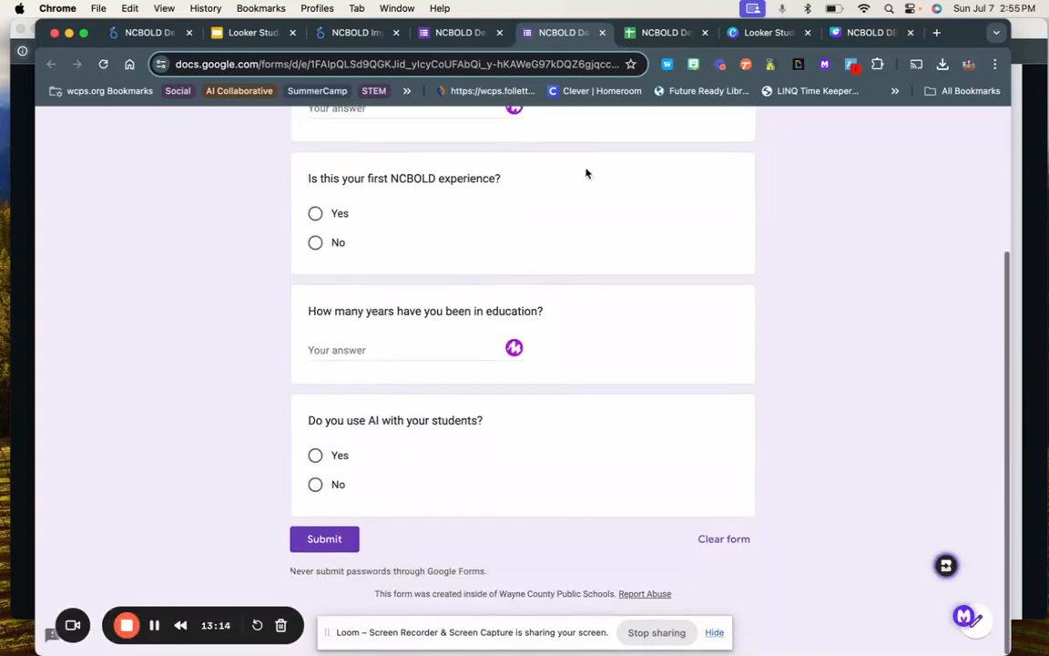
scroll(585, 173, "up", 5)
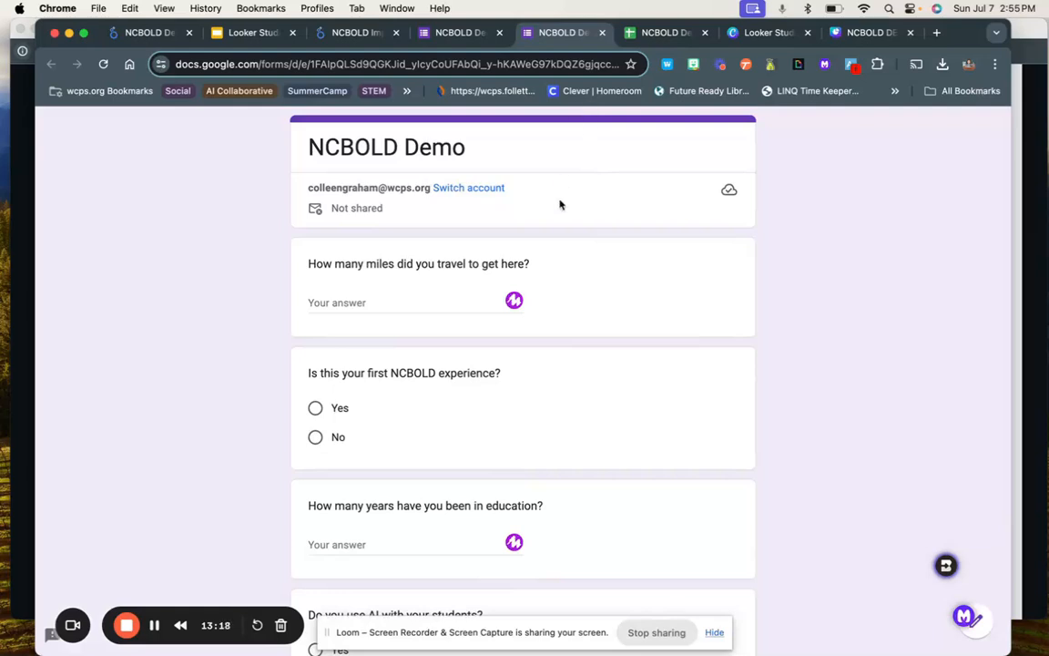
scroll(563, 200, "down", 5)
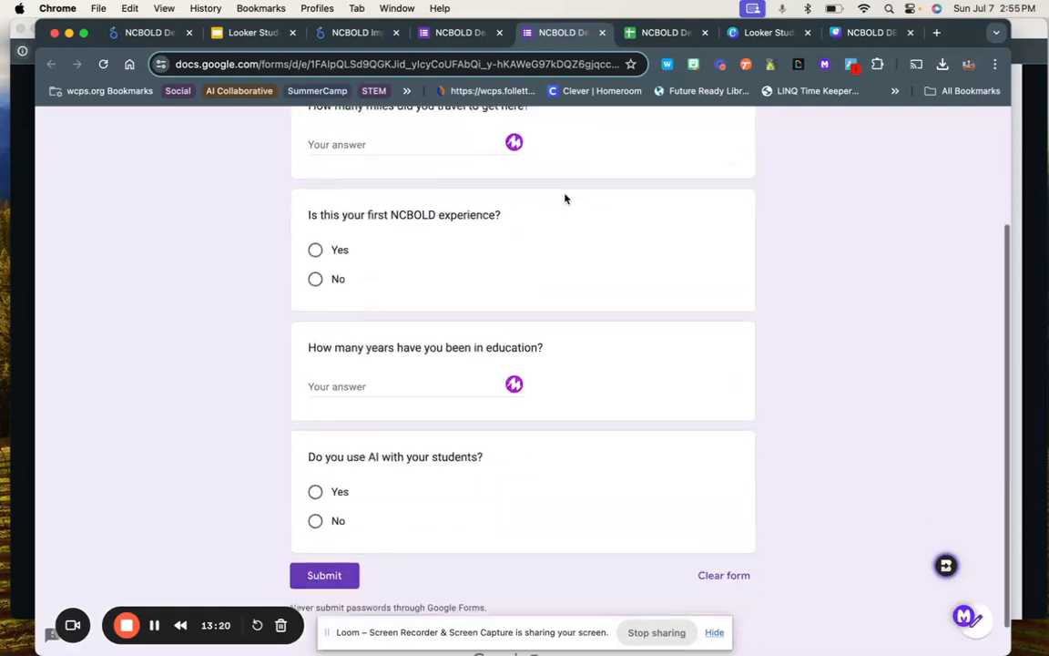
scroll(564, 199, "up", 5)
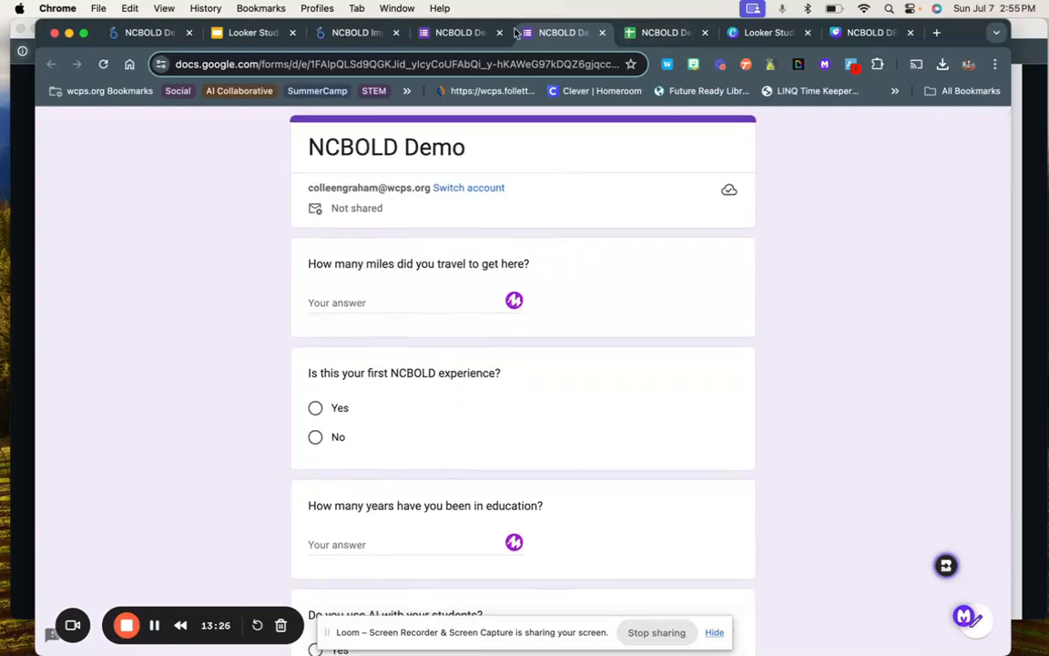
Step: Return to the NCBOLD Demo form editor and close the form preview
left_click(645, 32)
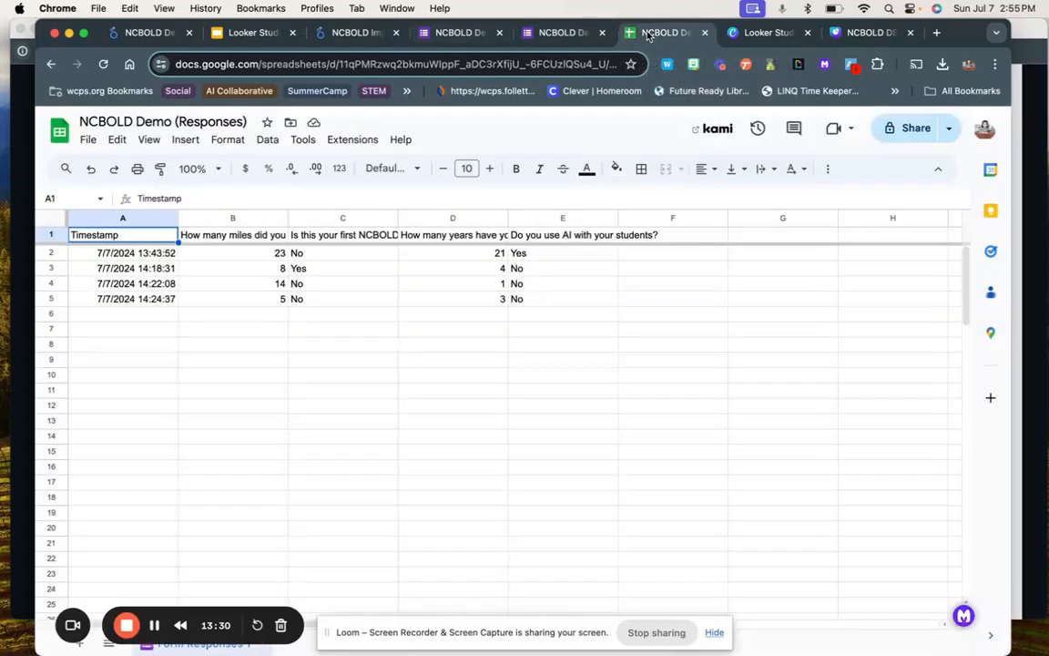
left_click(537, 30)
left_click(450, 33)
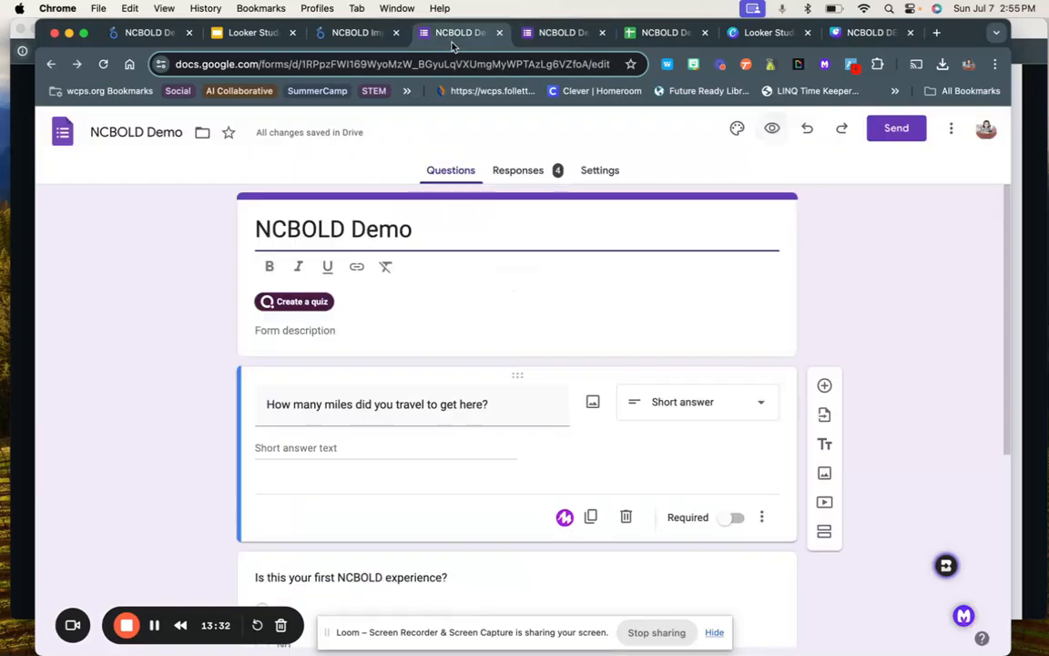
left_click(602, 34)
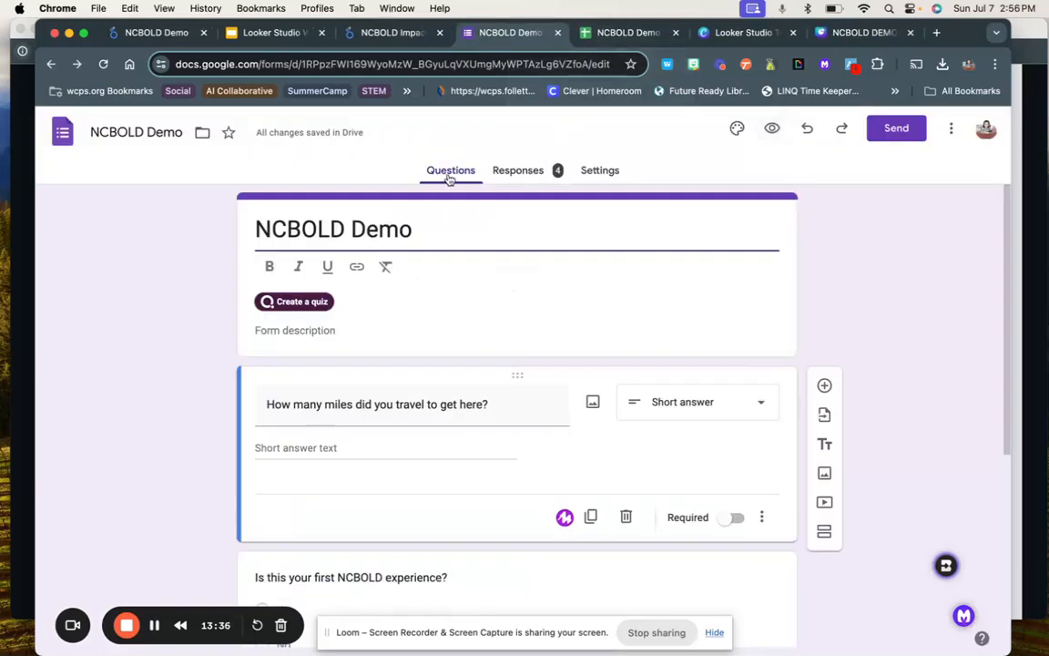
Step: Open the form's linked response spreadsheet from its responses and close the duplicate copy of that spreadsheet
left_click(517, 171)
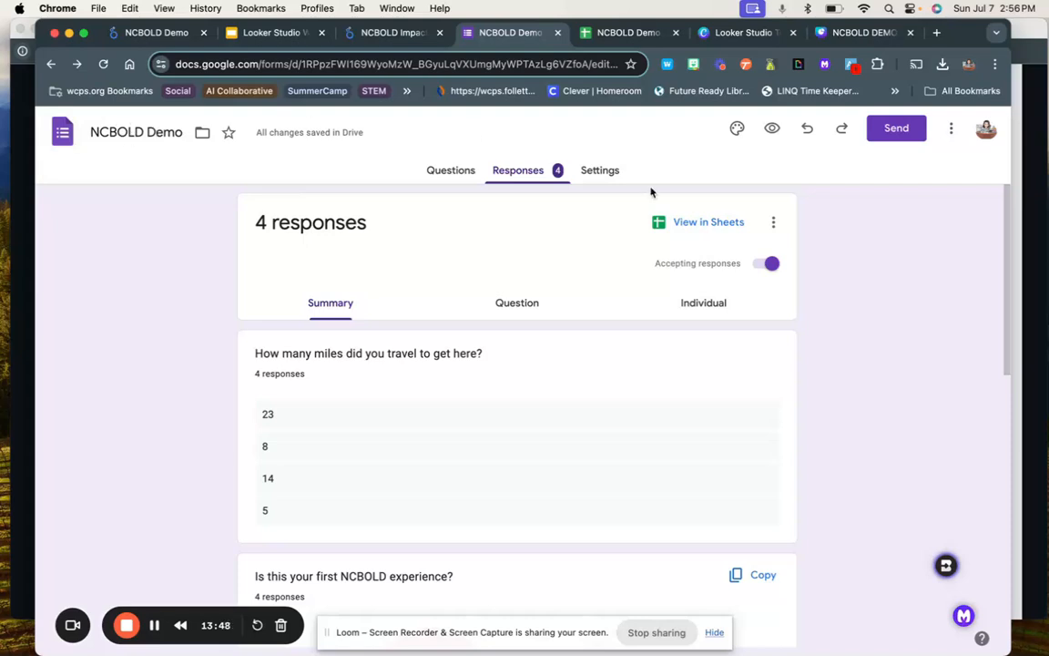
left_click(703, 223)
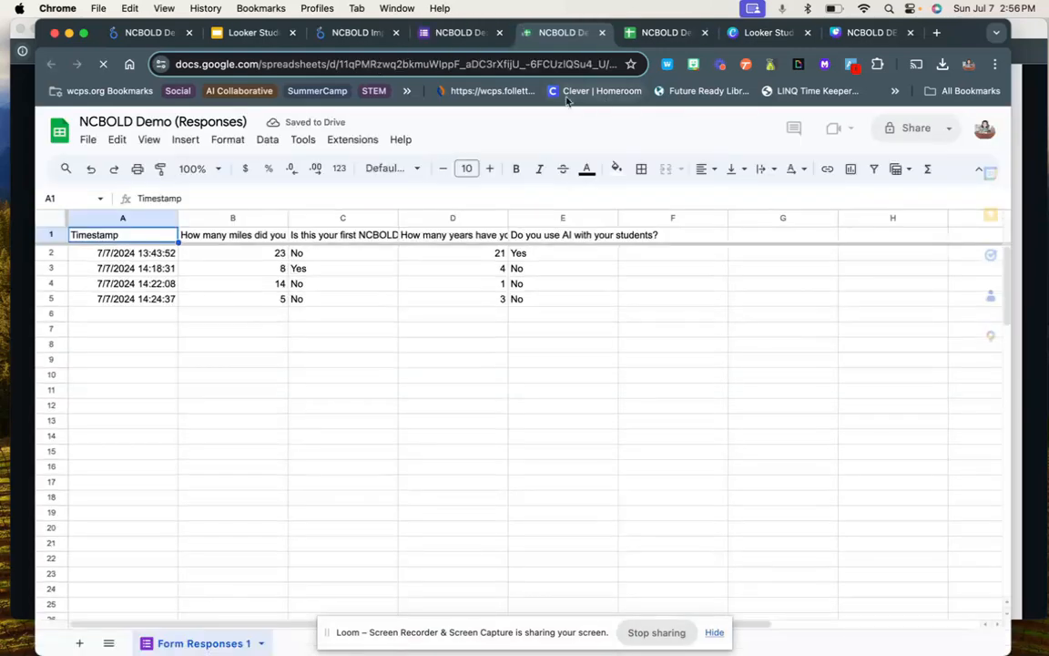
left_click(704, 34)
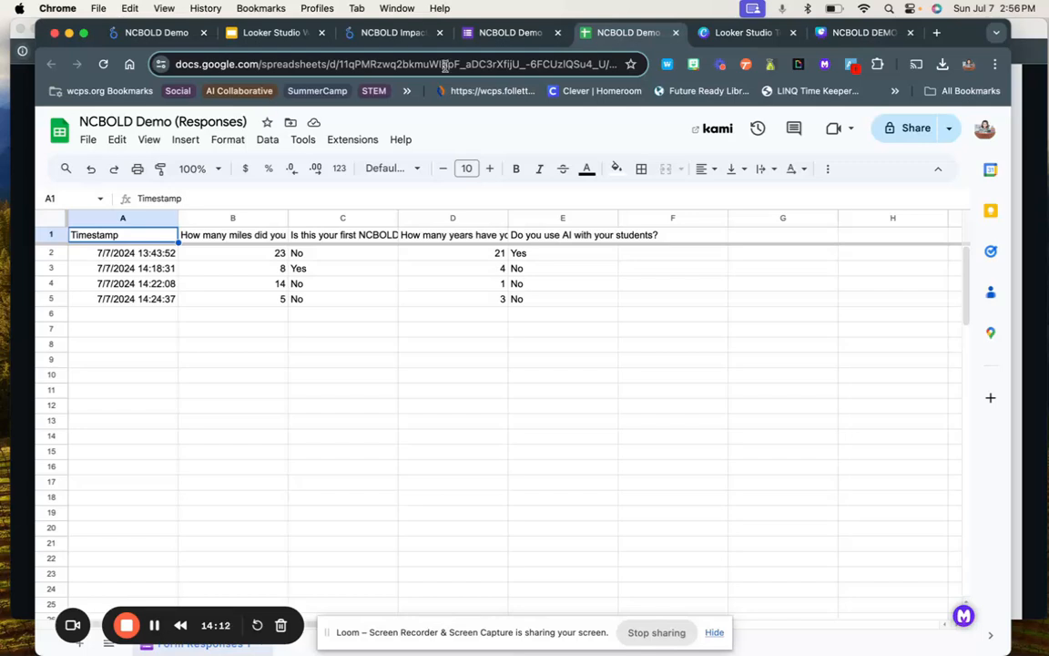
Step: Return to the form and examine the summary answers and pie charts for each question
left_click(510, 34)
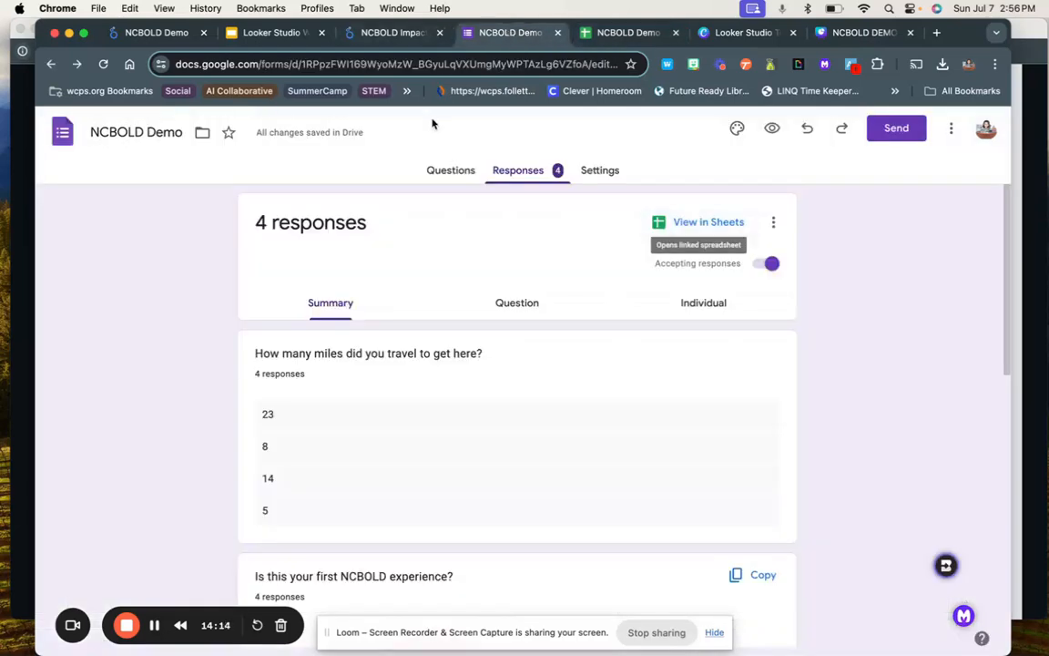
scroll(446, 257, "down", 7)
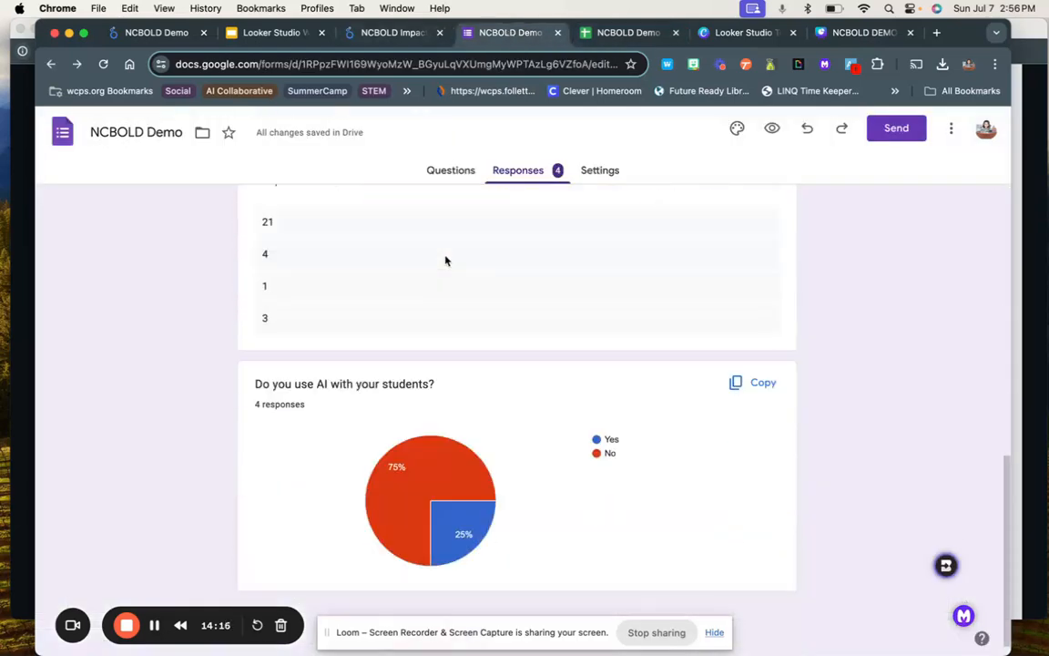
scroll(445, 260, "up", 5)
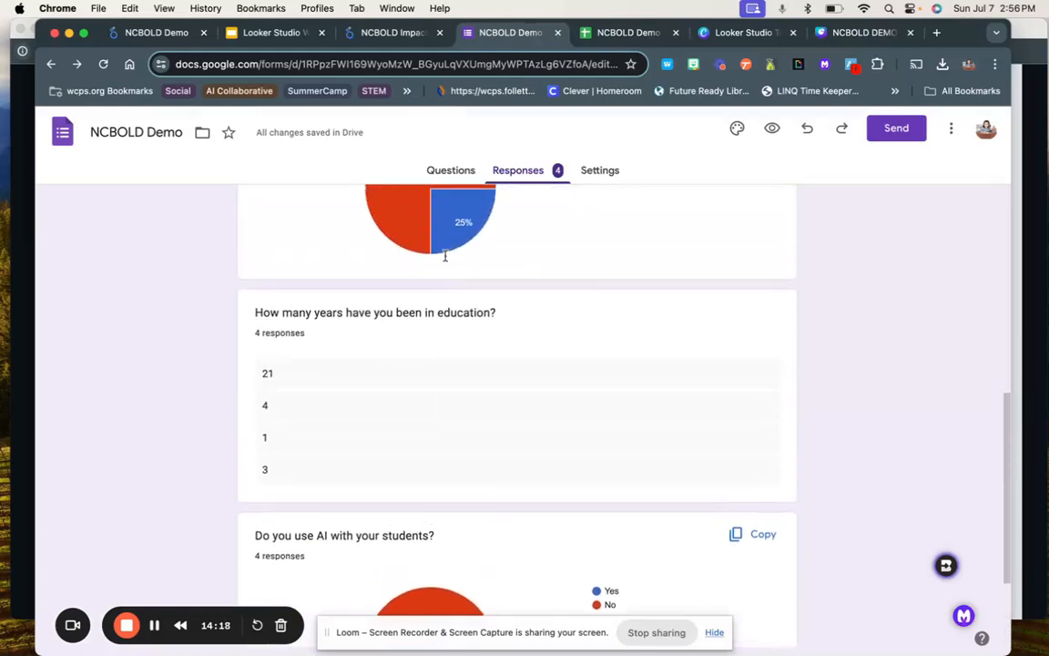
scroll(445, 261, "down", 1)
scroll(445, 261, "up", 2)
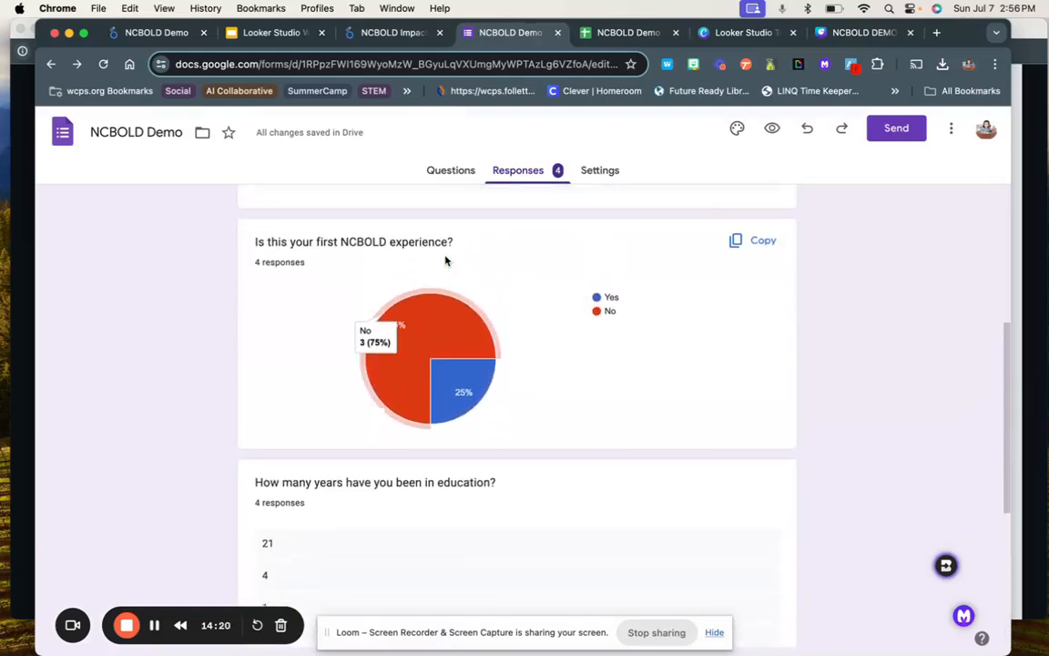
scroll(445, 259, "down", 4)
scroll(445, 259, "down", 1)
scroll(445, 260, "up", 8)
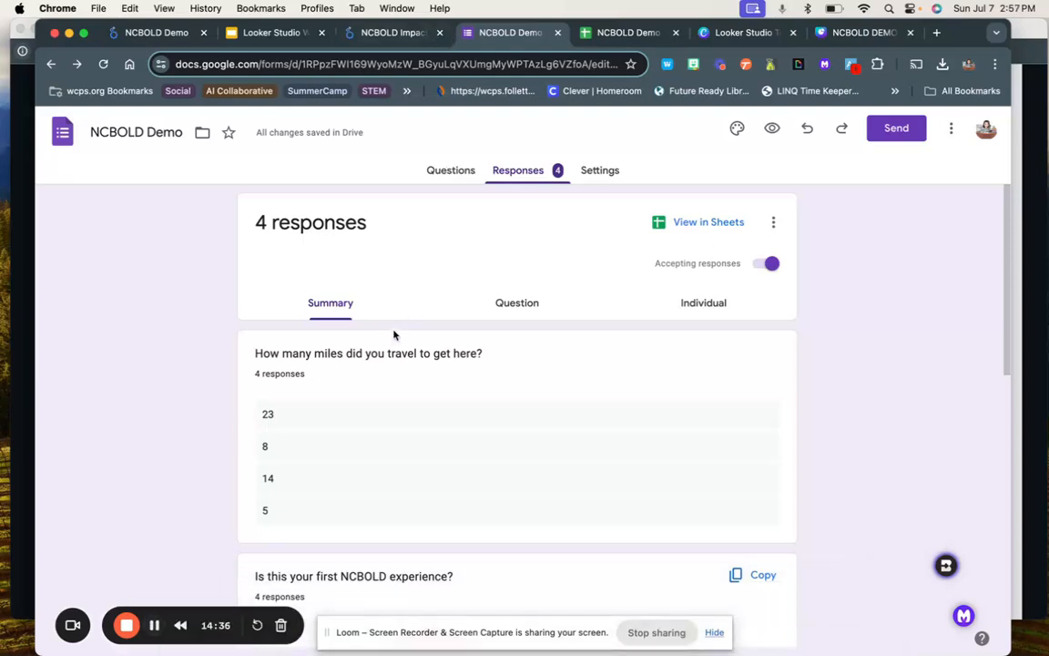
Step: Open Looker Studio at lookerstudio.google.com in a new browser tab
left_click(937, 33)
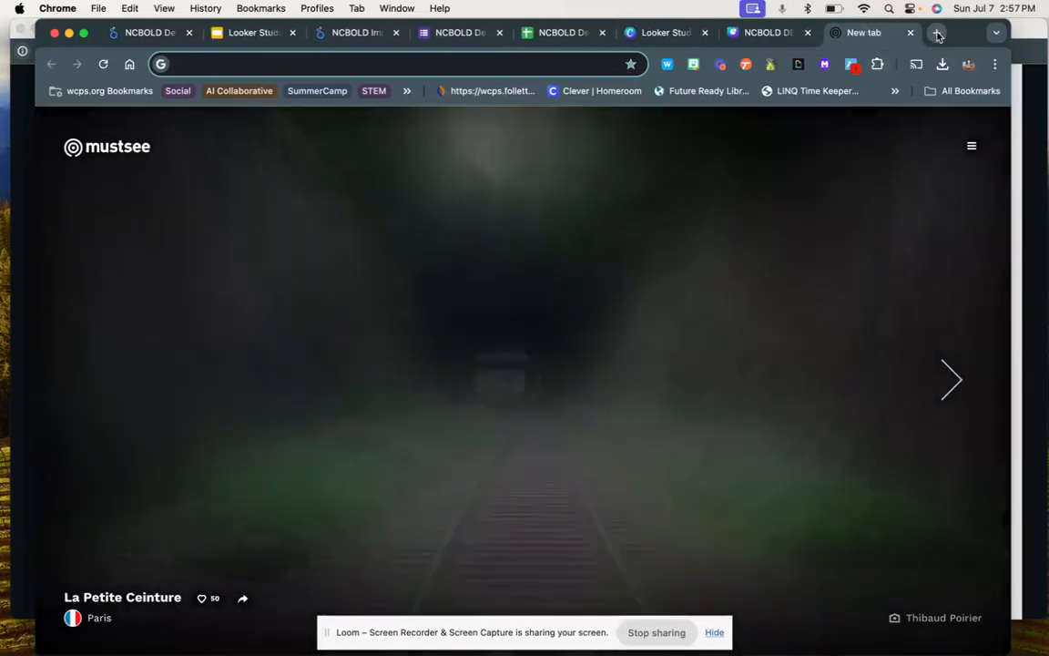
type("lookerstudio.google.com")
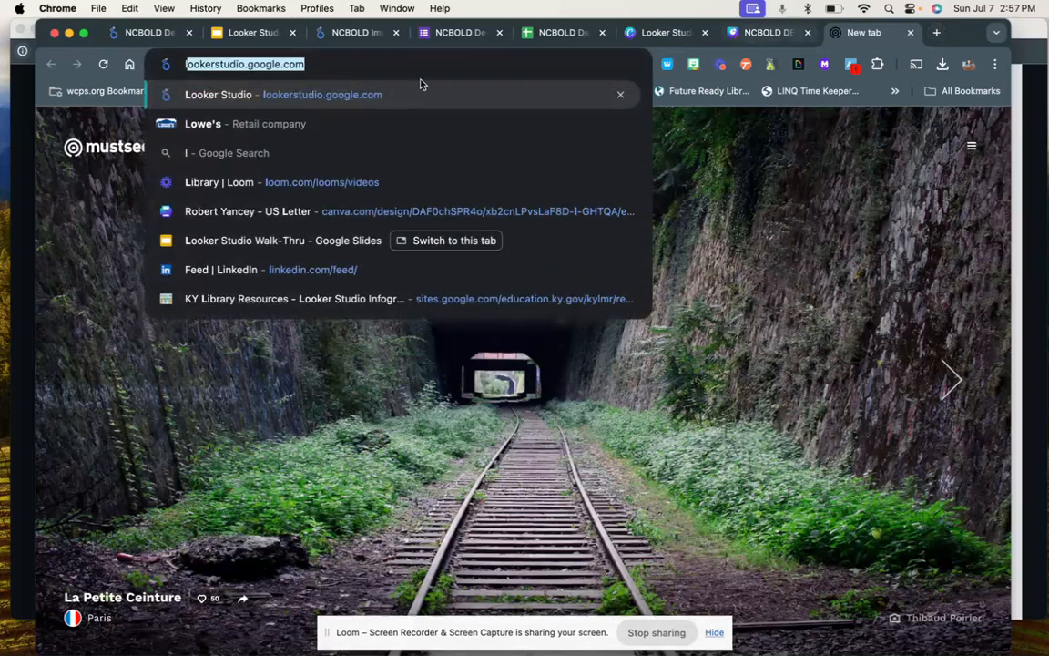
key("Right")
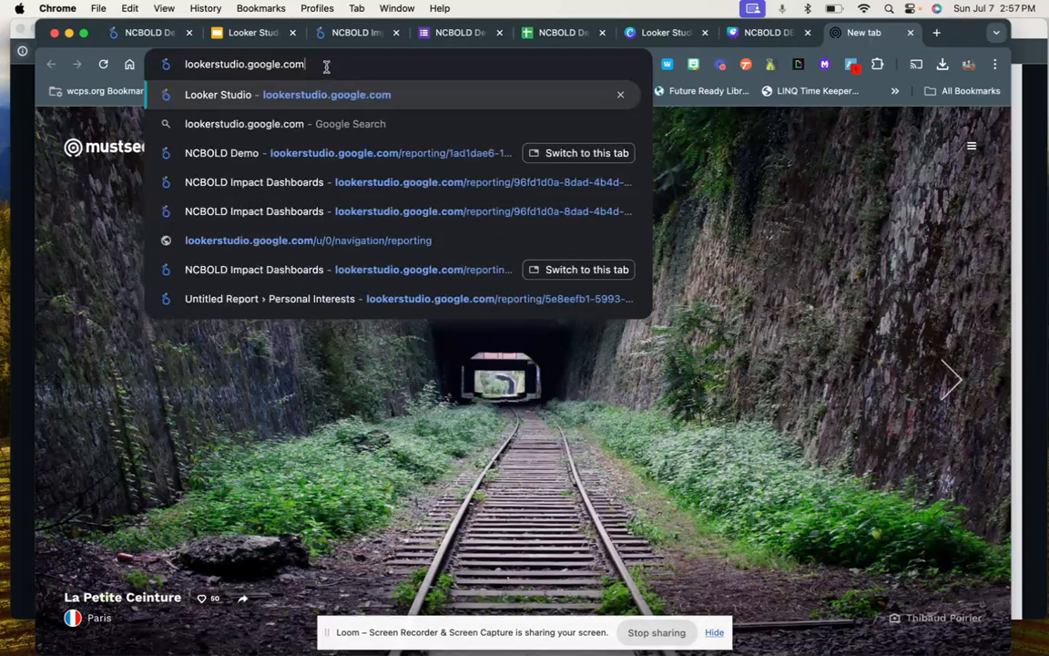
key("Return")
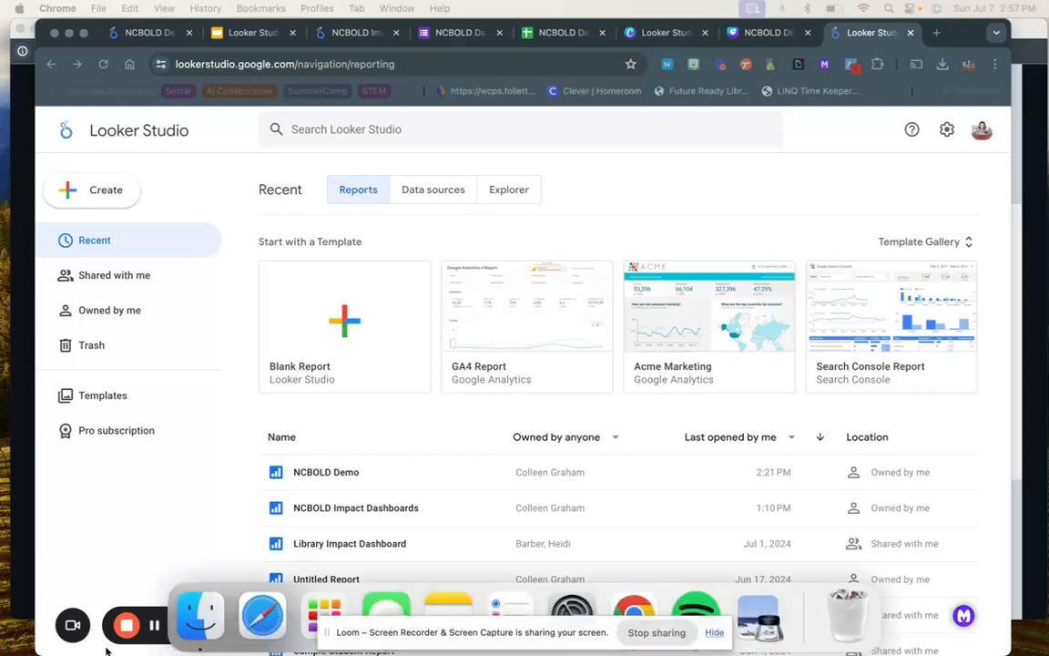
left_click(156, 628)
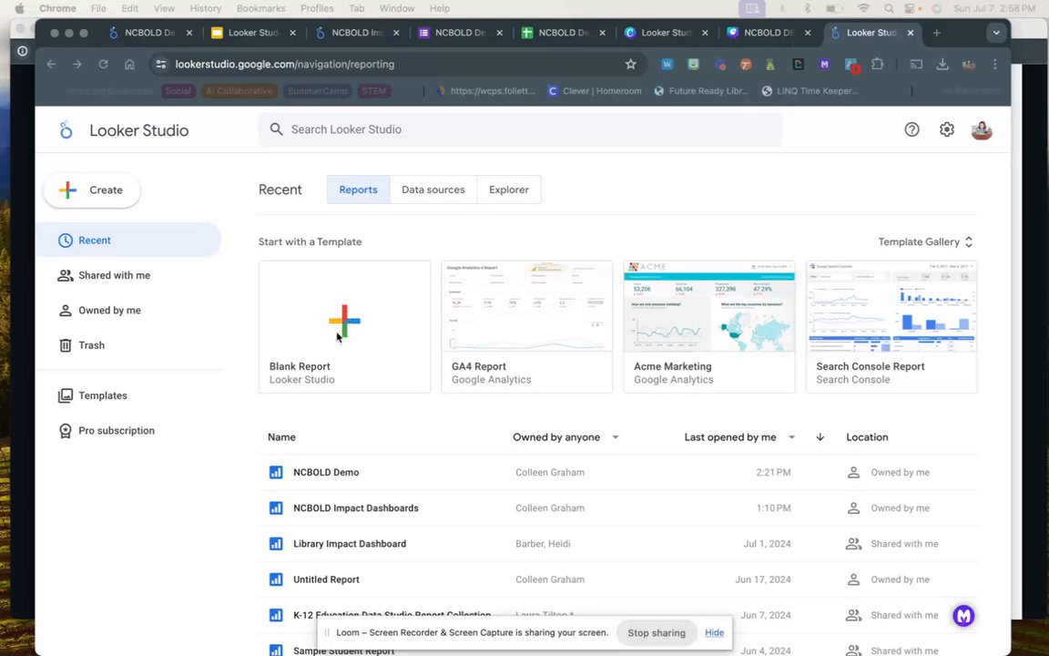
Step: Create a blank report and choose the Google Sheets connector as its data connection
left_click(343, 328)
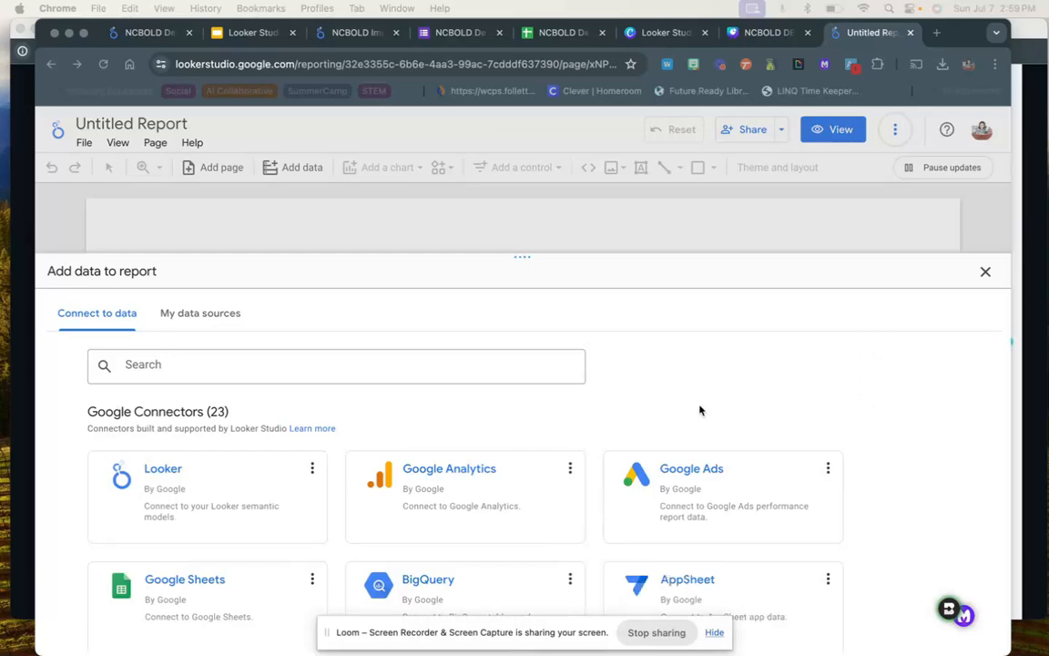
scroll(699, 410, "down", 2)
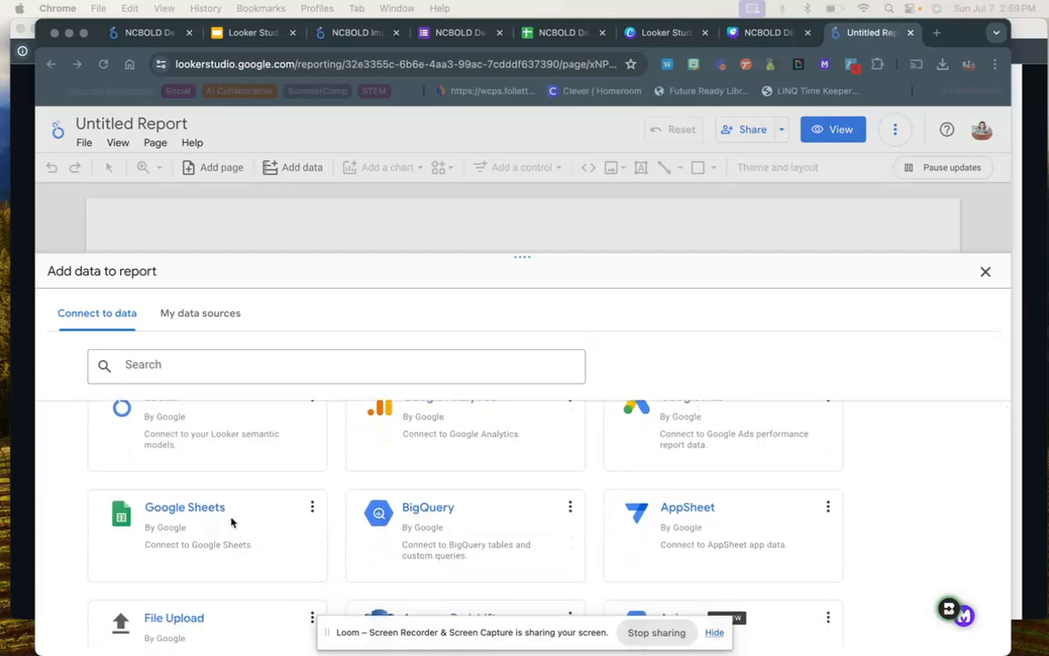
left_click(161, 516)
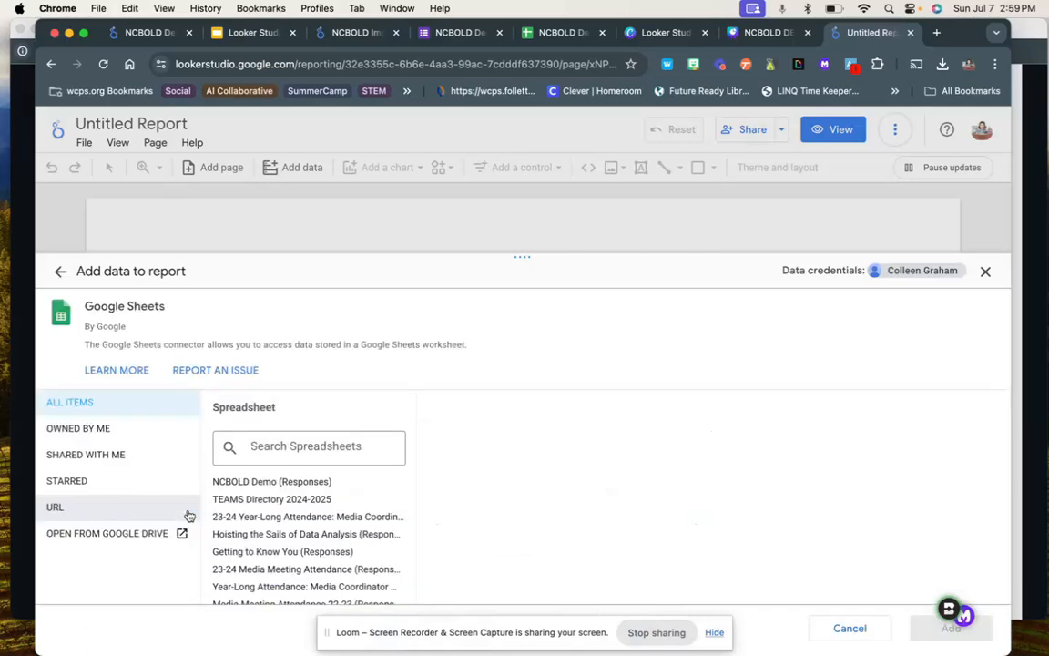
Step: Add the Form Responses 1 worksheet of NCBOLD Demo (Responses) to the report and delete the default table from the canvas
left_click(269, 483)
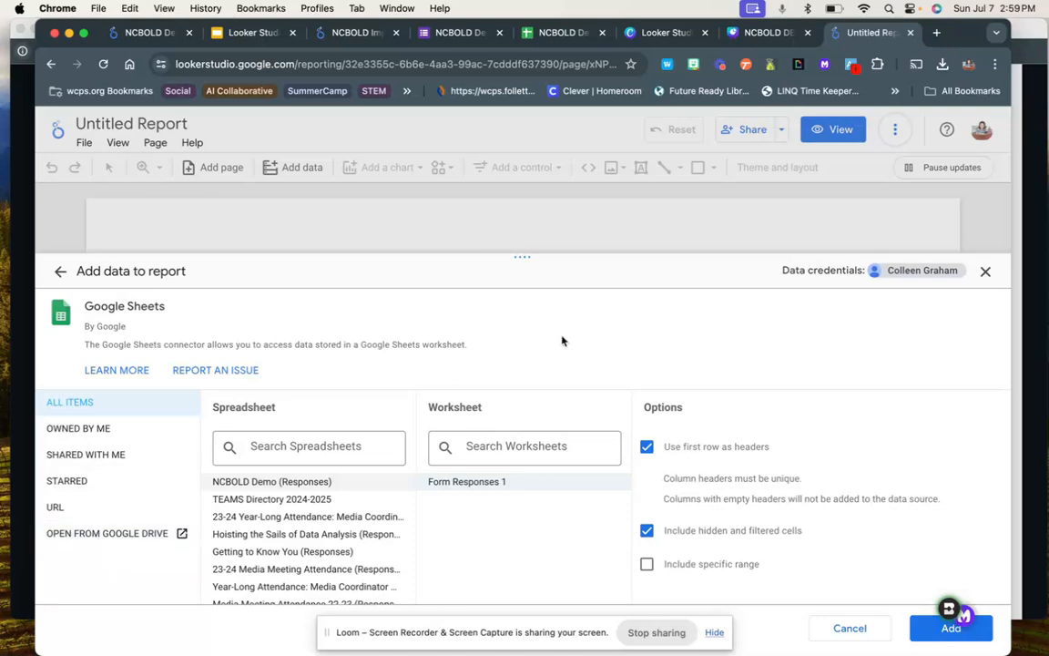
scroll(584, 334, "down", 2)
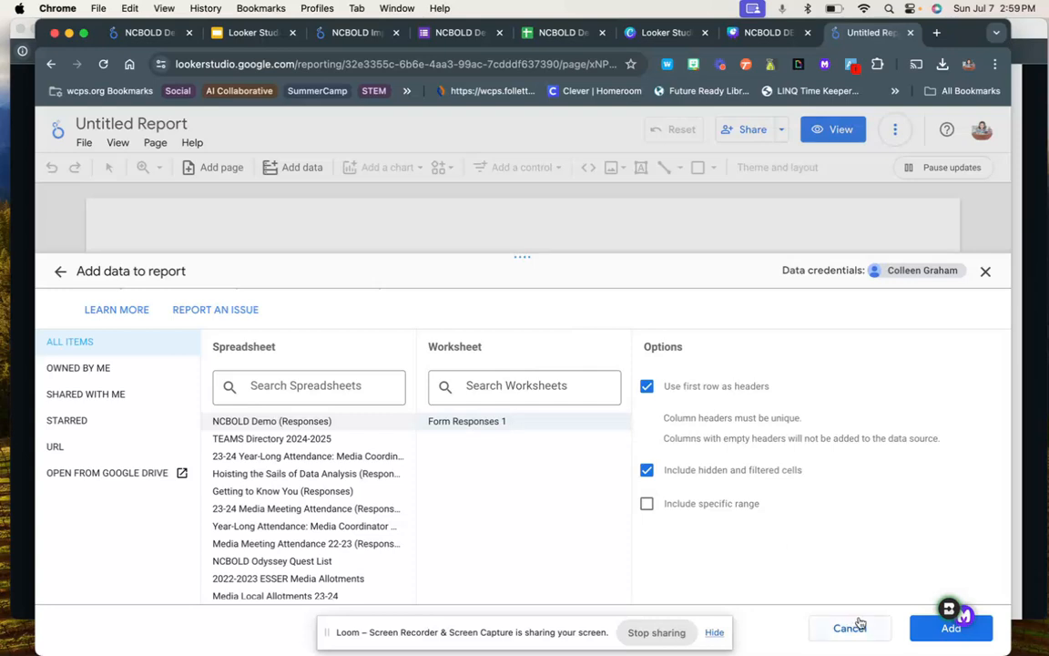
left_click(936, 630)
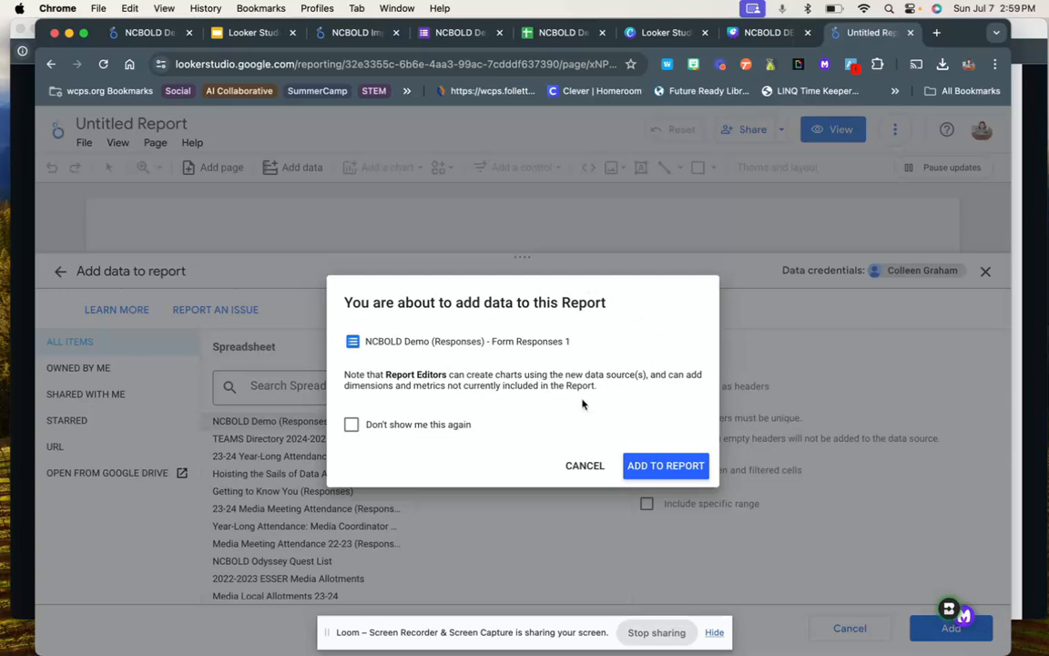
left_click(679, 469)
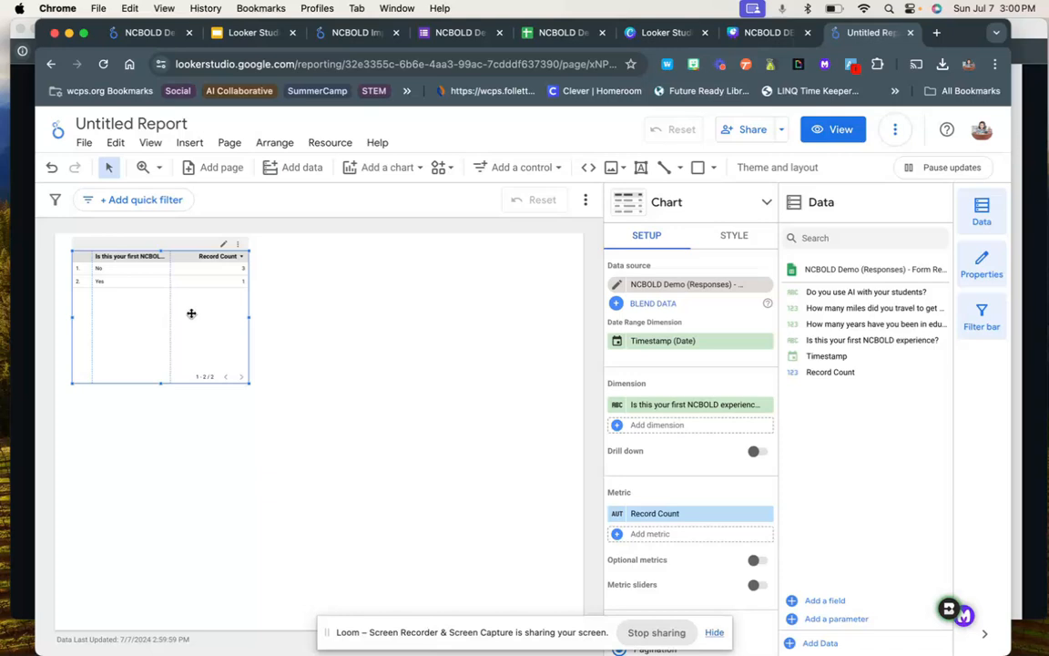
key("Delete")
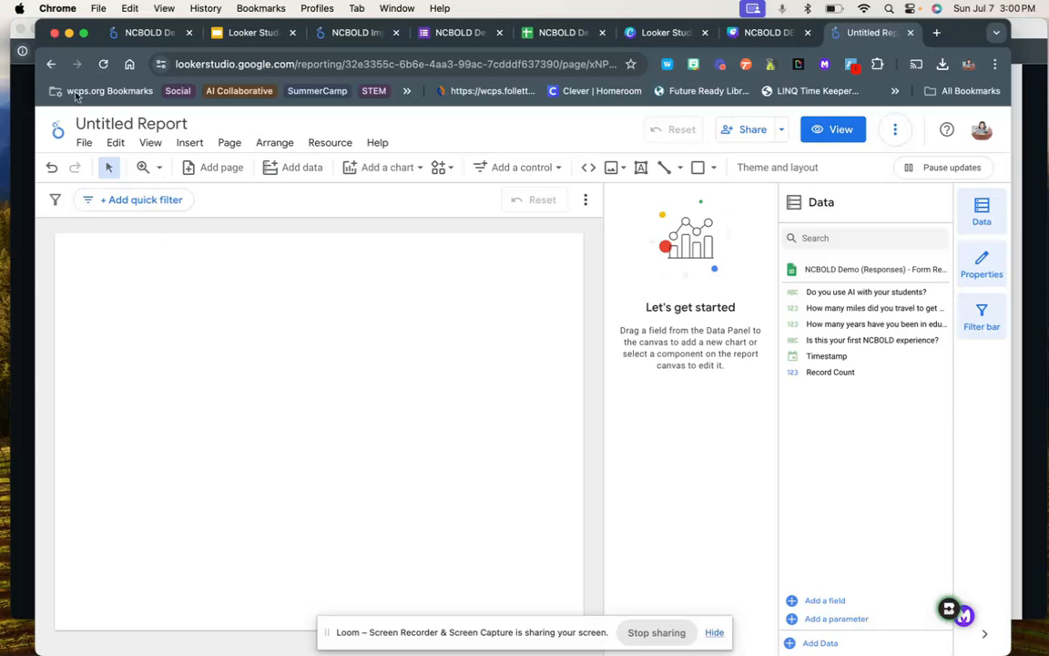
left_click(82, 144)
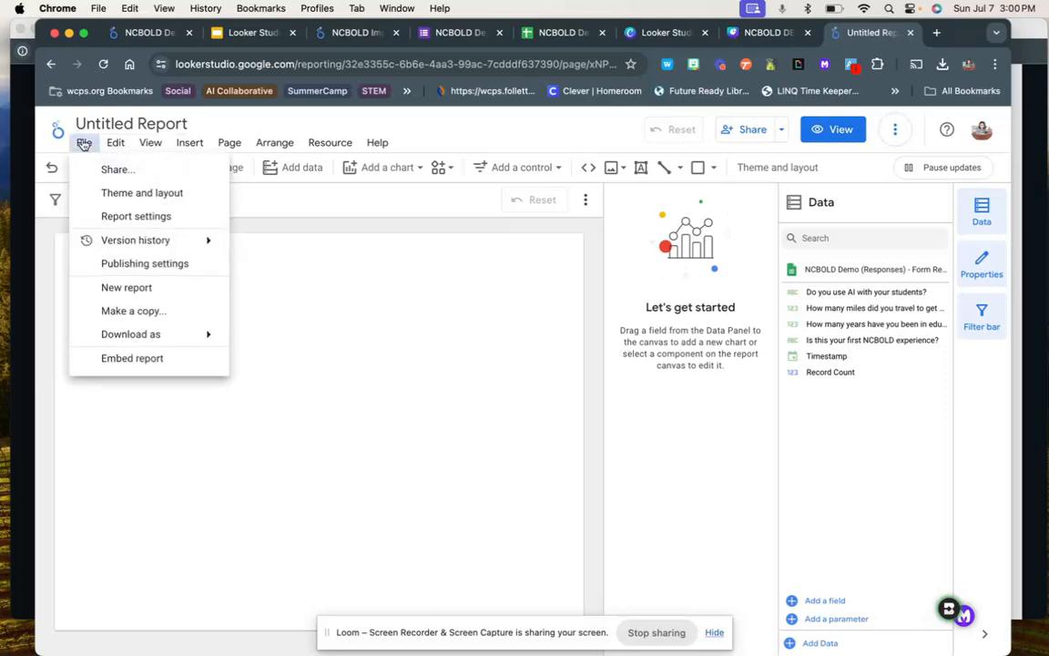
left_click(116, 144)
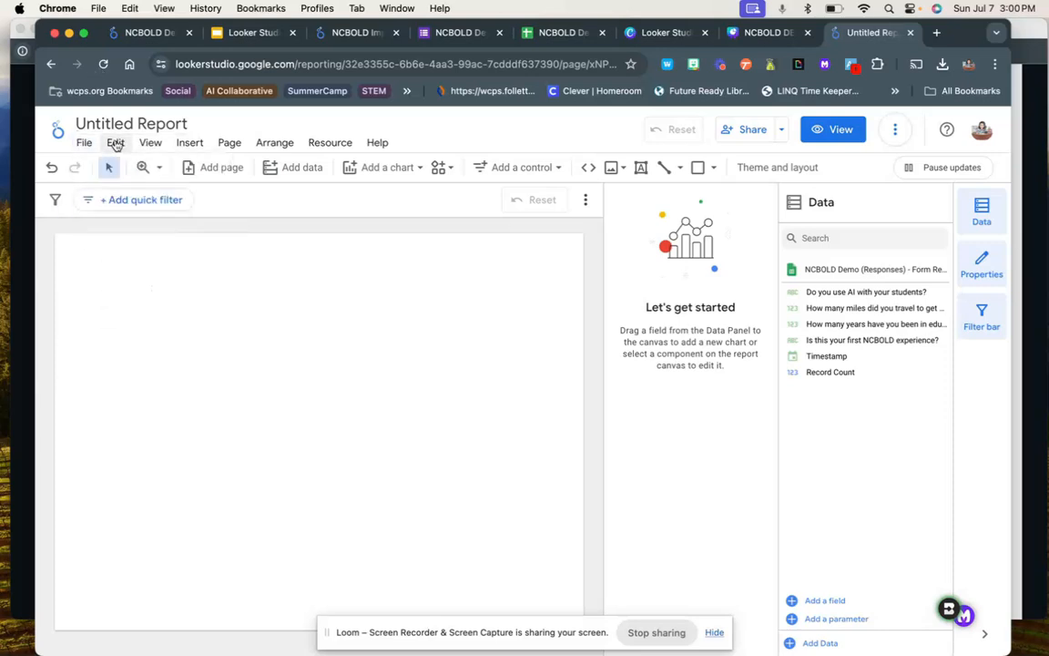
left_click(116, 144)
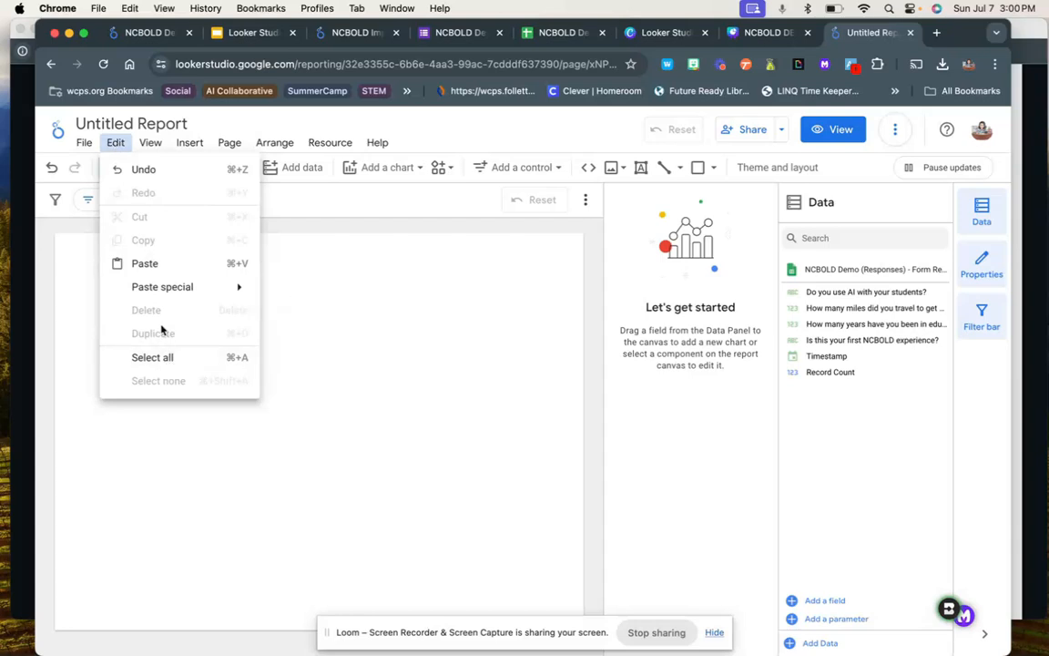
left_click(300, 329)
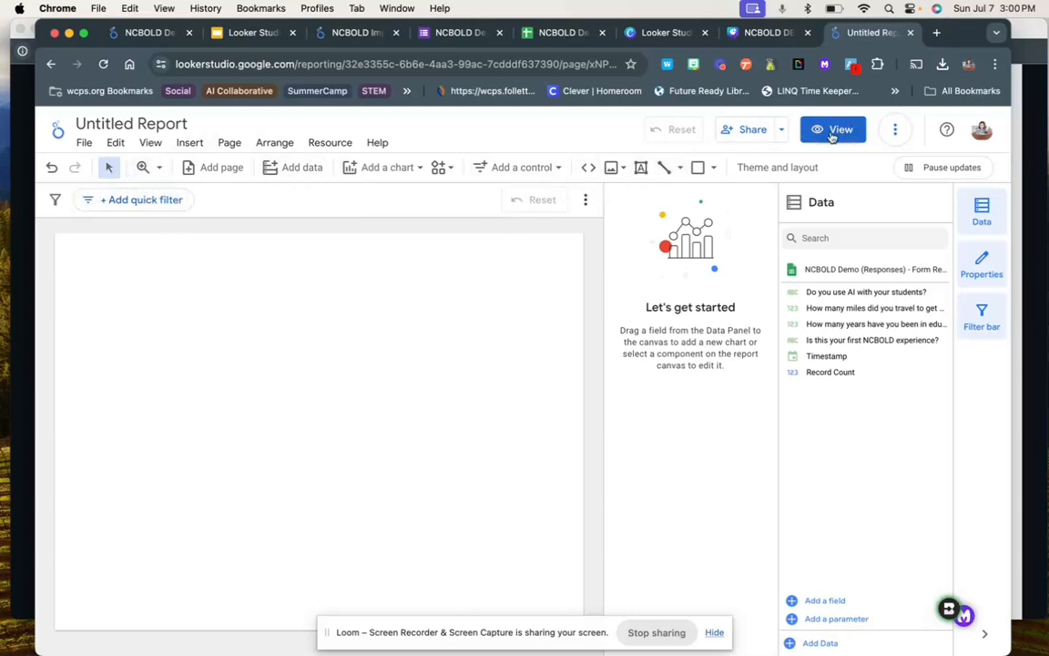
Step: Open the report's theme and layout settings and look through the available themes
left_click(775, 170)
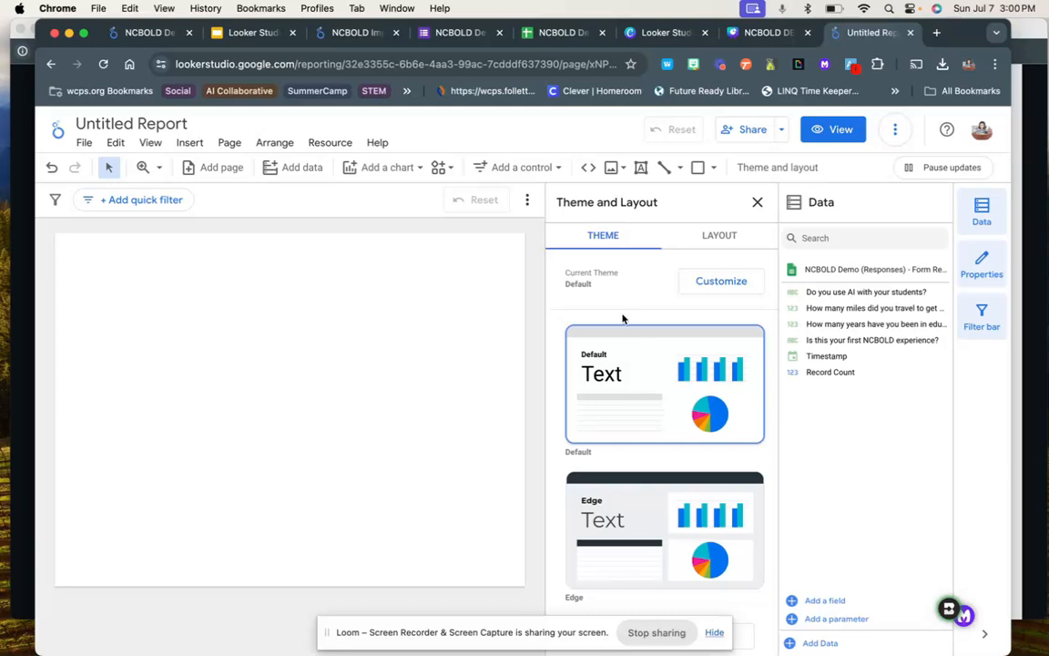
scroll(680, 358, "down", 5)
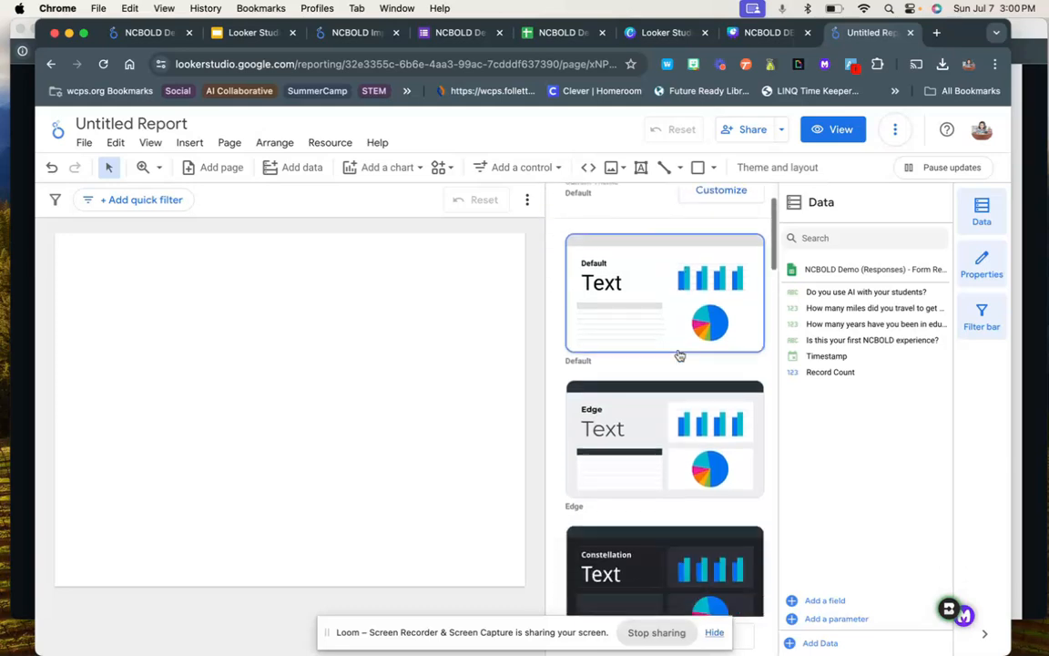
scroll(680, 358, "up", 5)
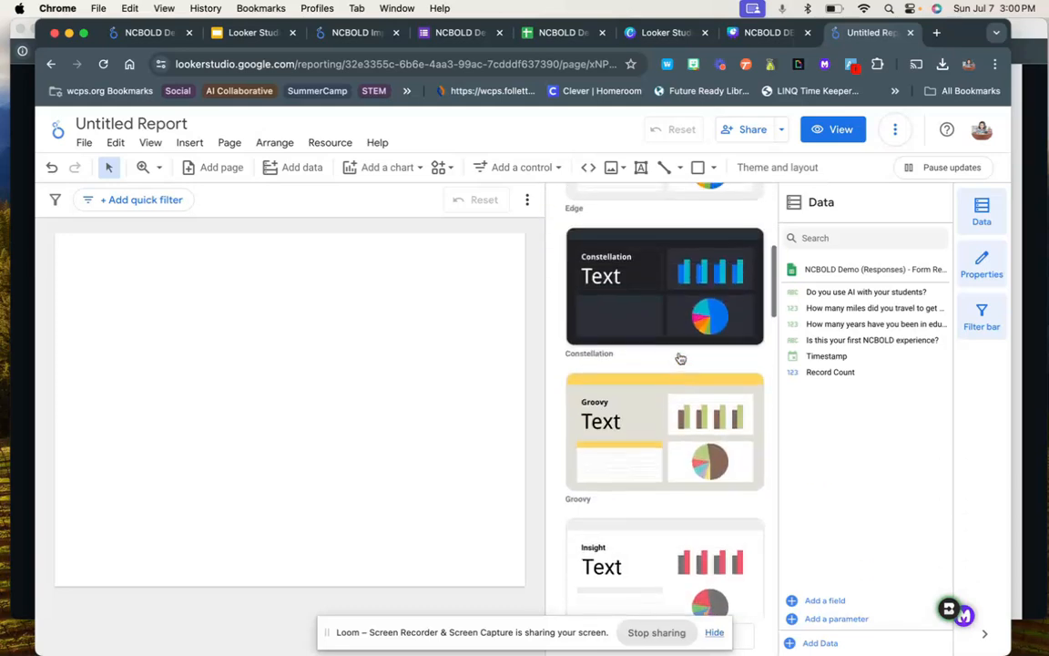
scroll(680, 359, "up", 1)
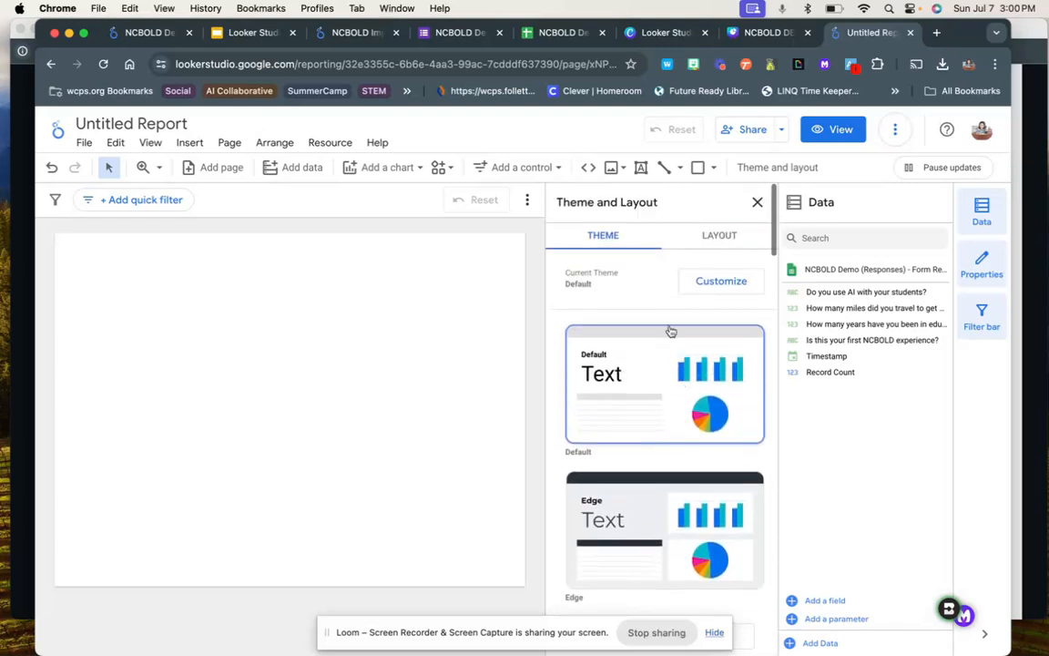
Step: Set the report's canvas size to Screen (16:9) - Landscape and close the theme and layout settings
left_click(720, 237)
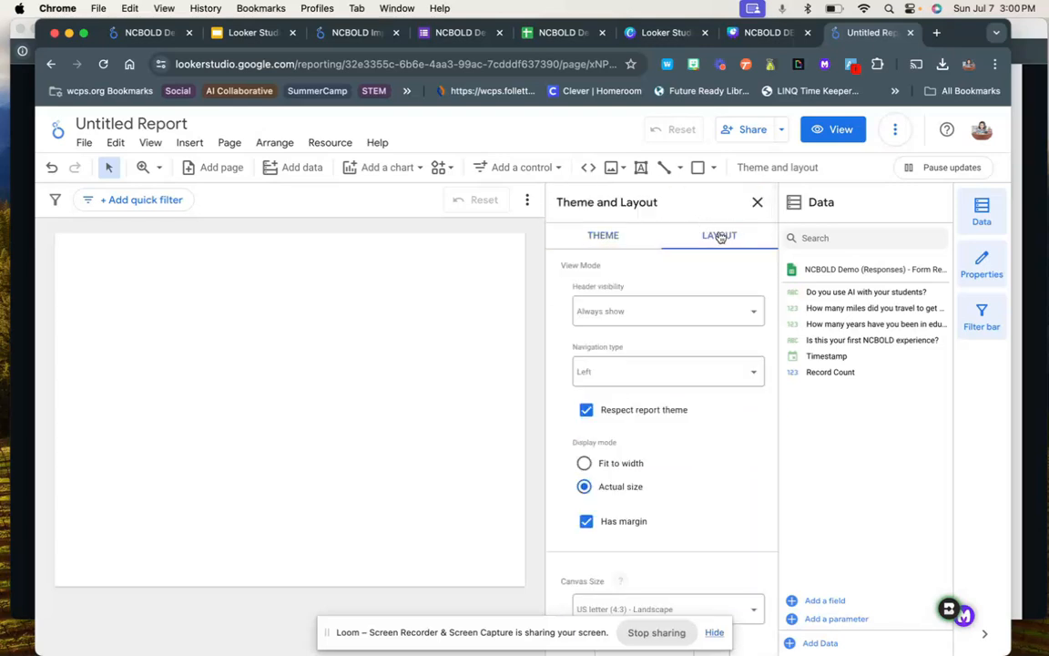
scroll(686, 283, "down", 5)
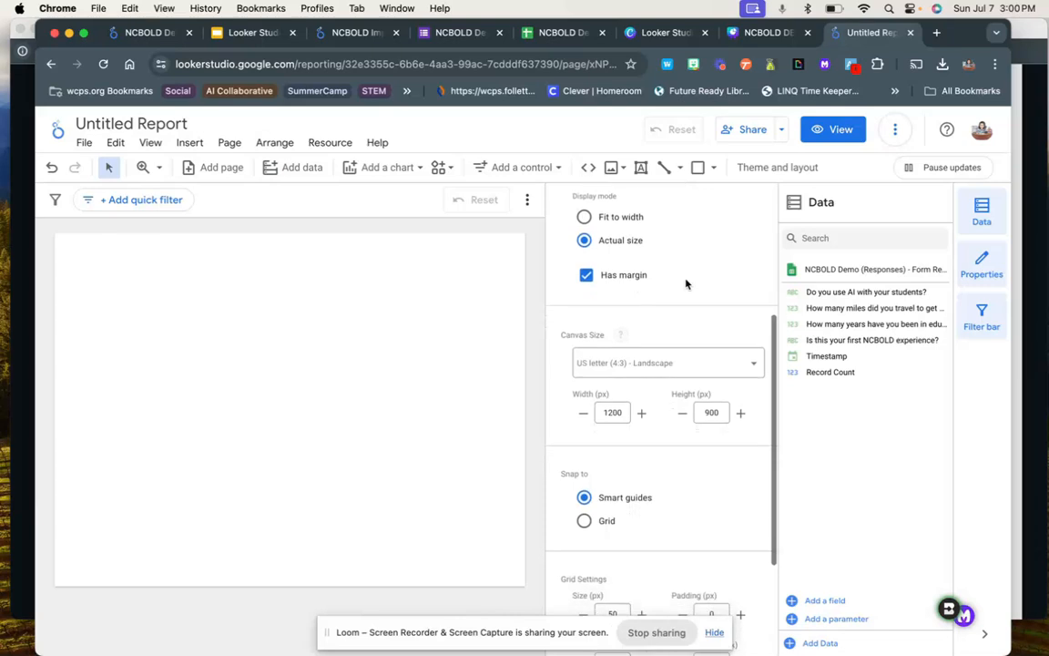
scroll(686, 283, "down", 1)
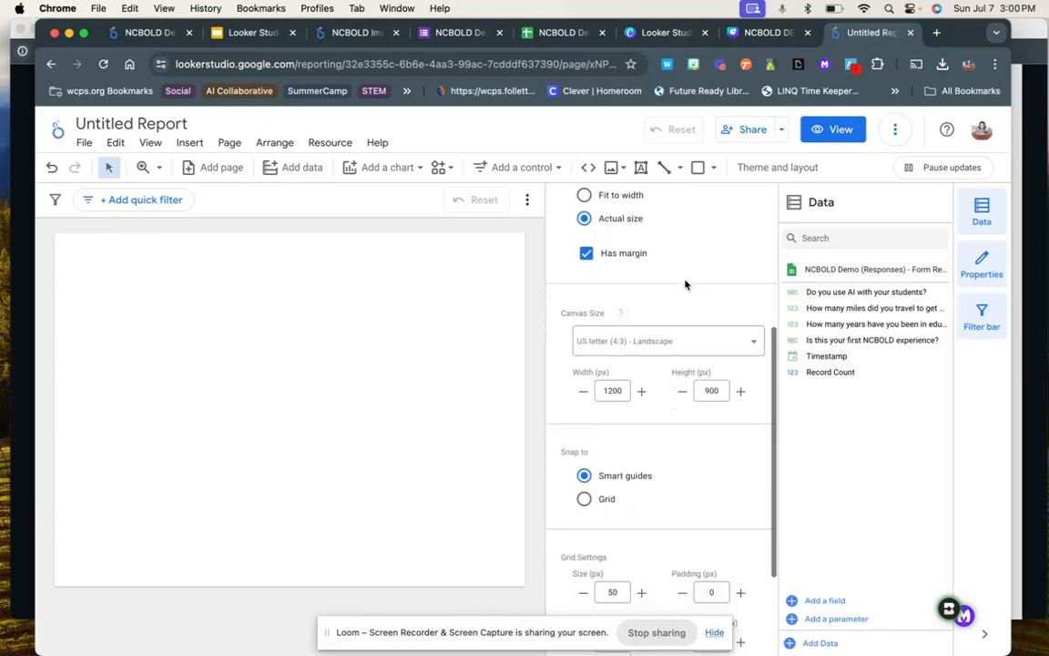
left_click(626, 344)
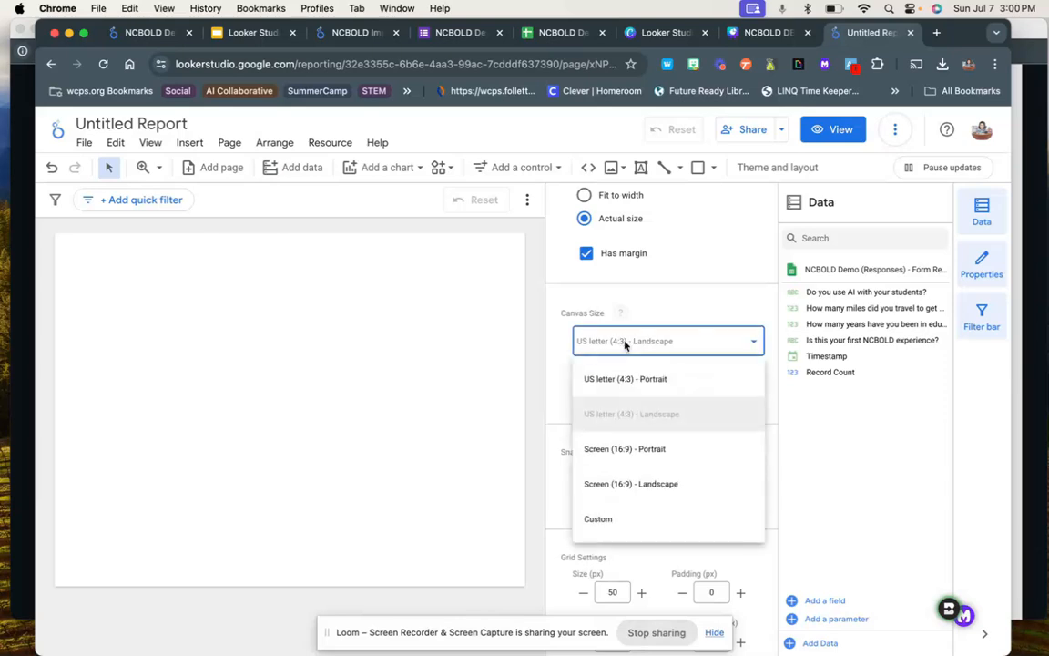
left_click(631, 451)
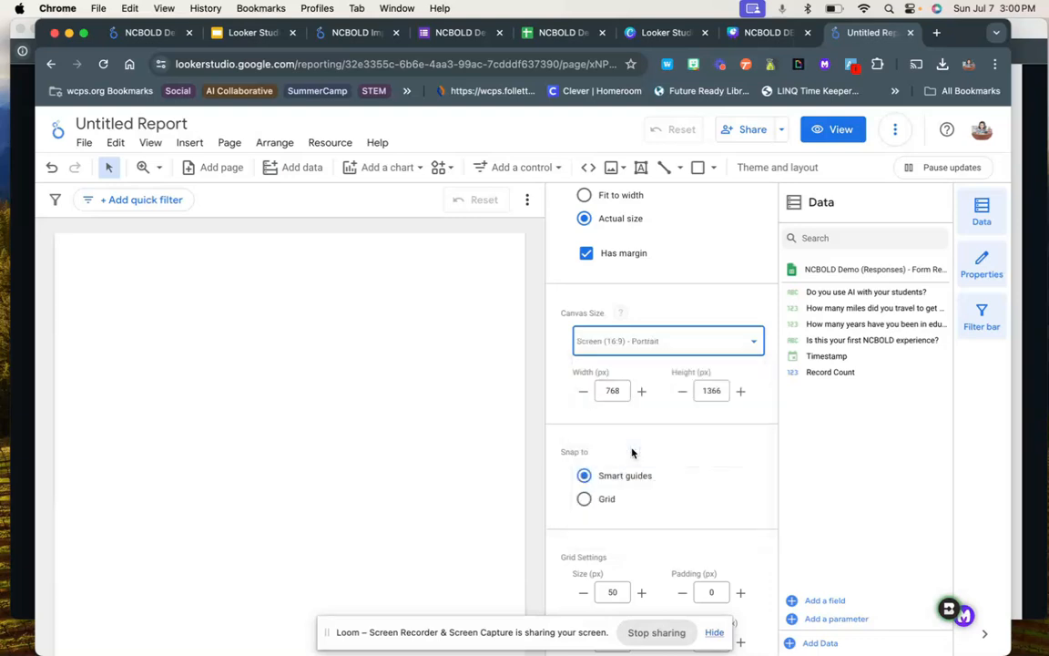
left_click(673, 345)
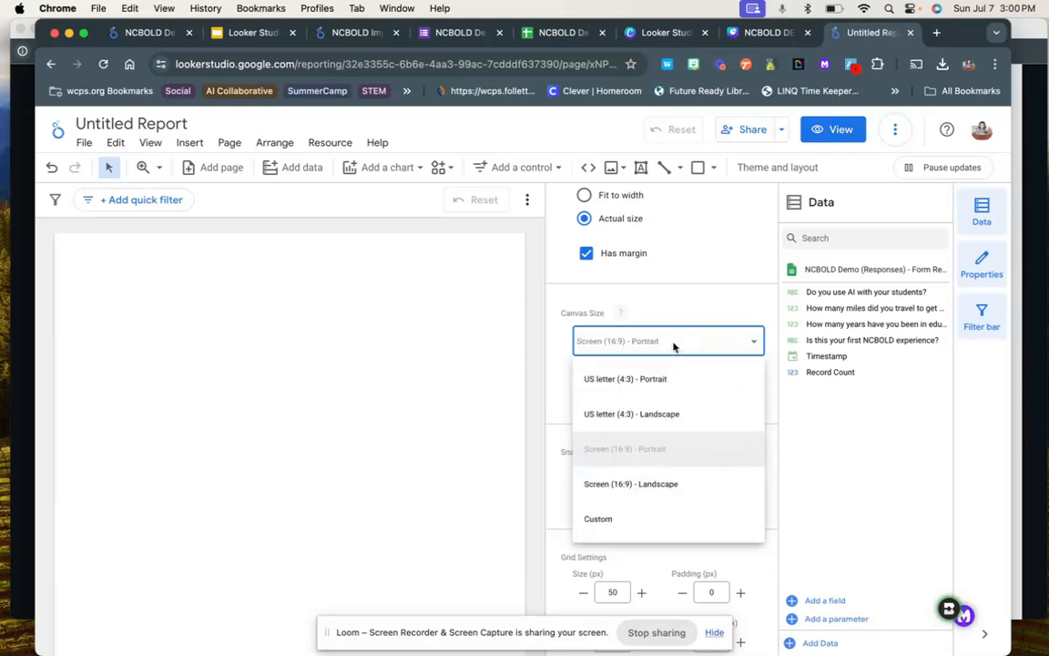
left_click(669, 482)
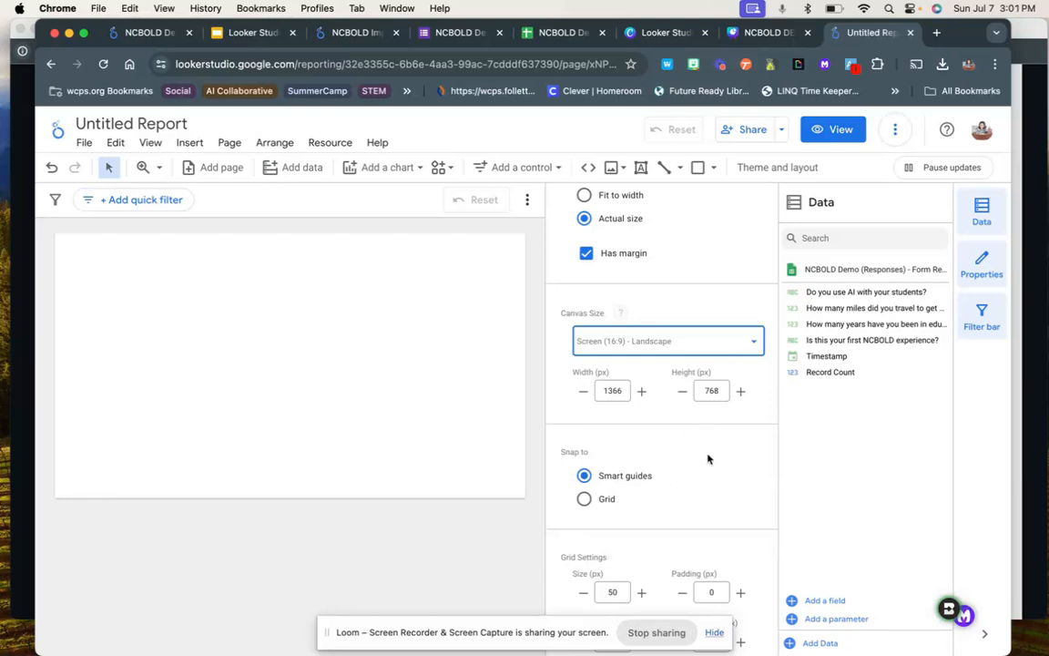
scroll(708, 456, "down", 3)
scroll(707, 454, "down", 1)
scroll(707, 453, "up", 1)
scroll(701, 248, "up", 10)
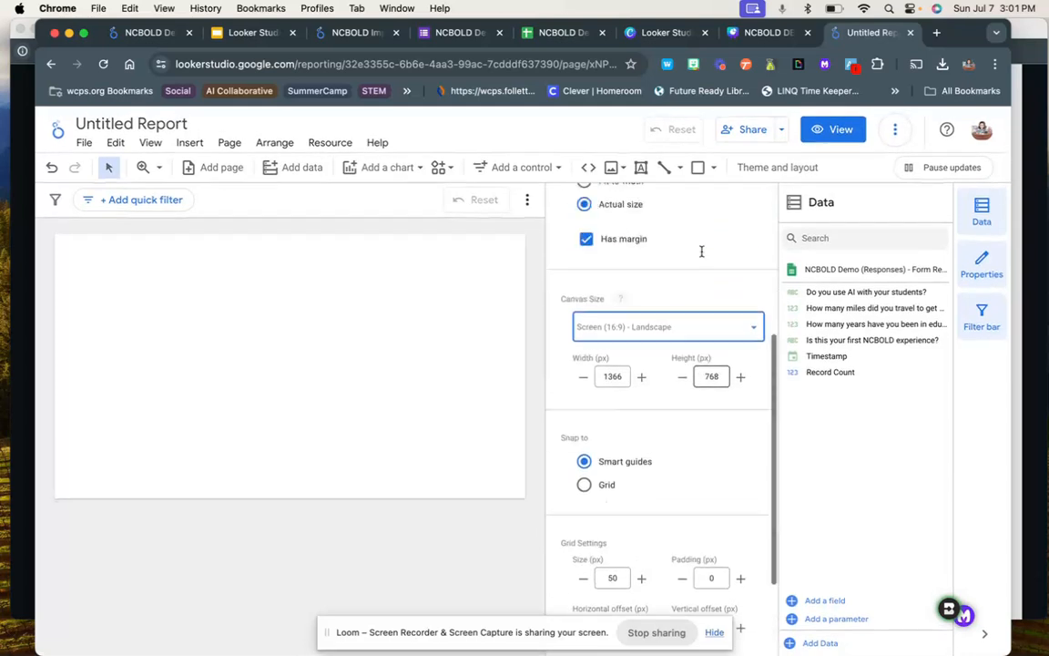
left_click(612, 237)
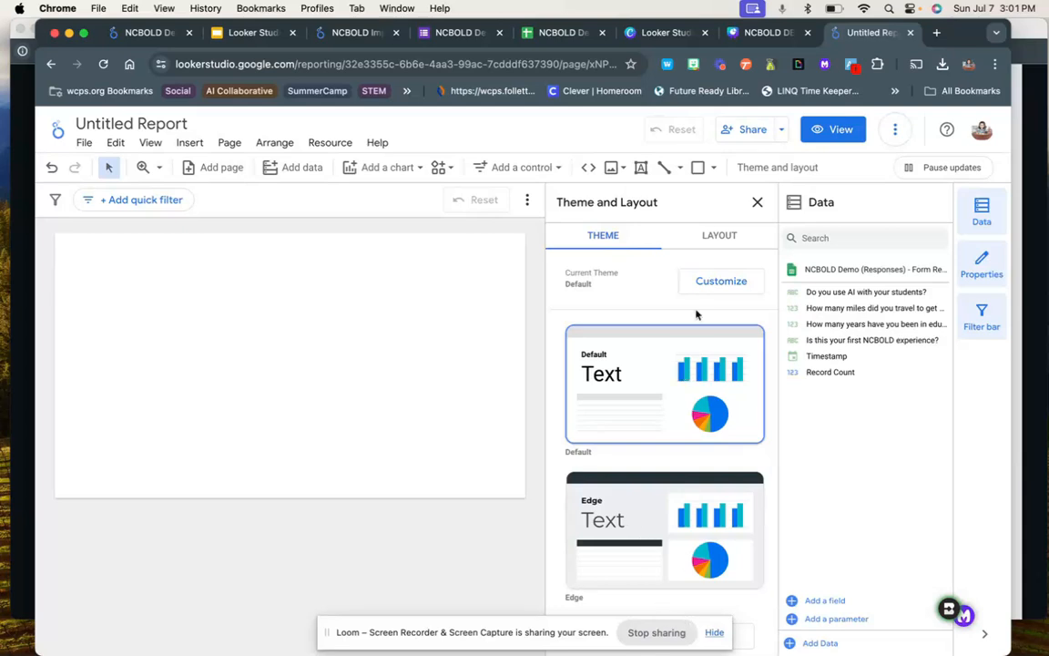
left_click(757, 203)
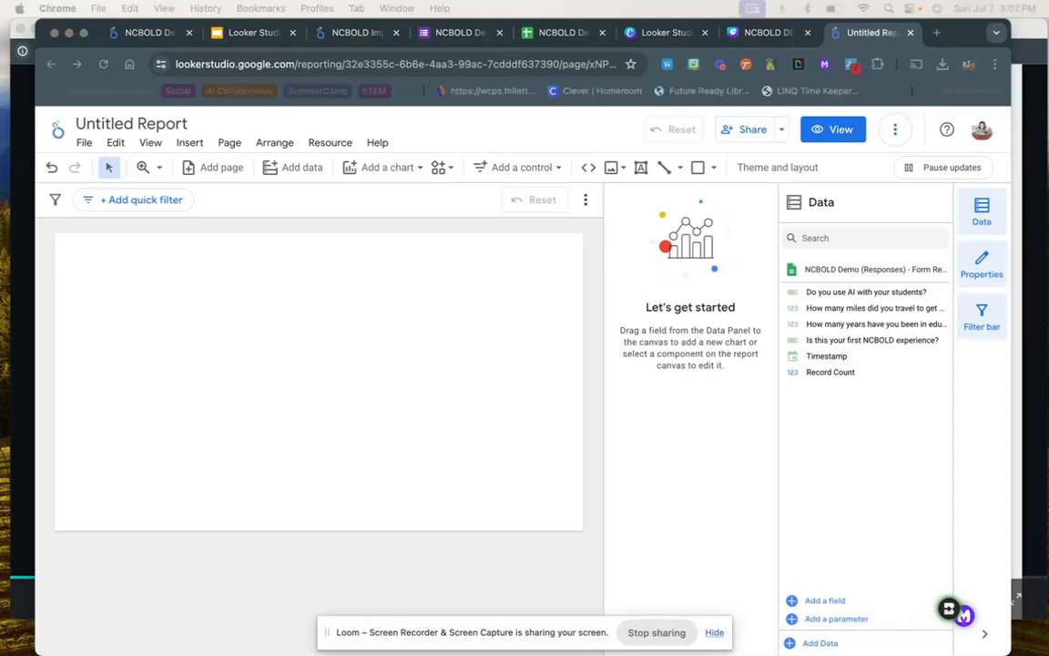
Step: Switch to the Hoisting the Sails presentation window and advance to the slide on designing an impact dashboard in Canva
left_click(23, 598)
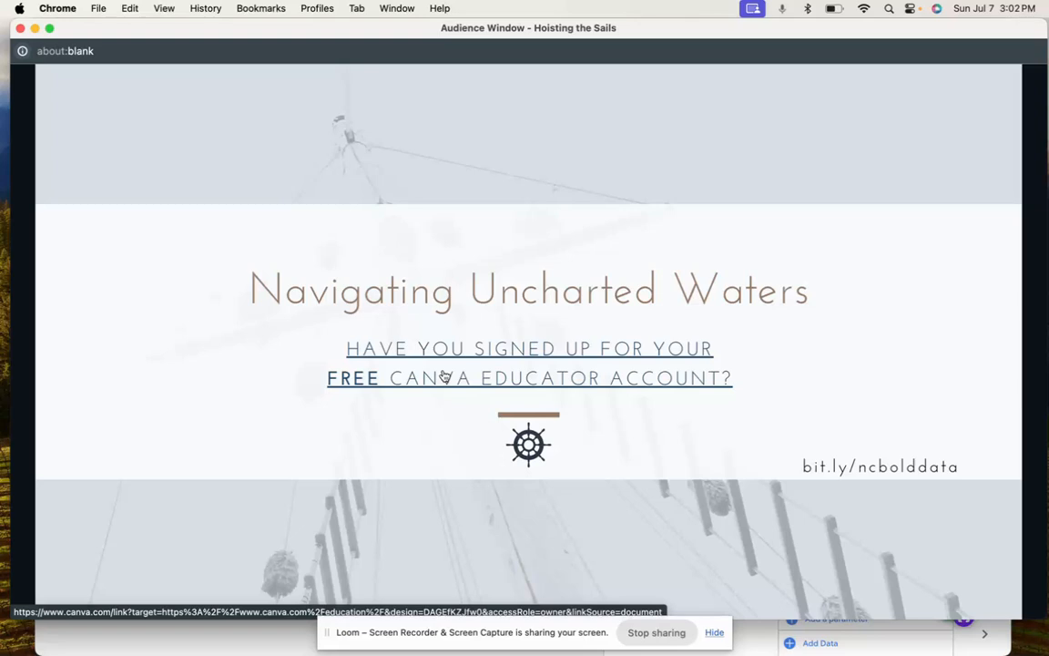
left_click(415, 419)
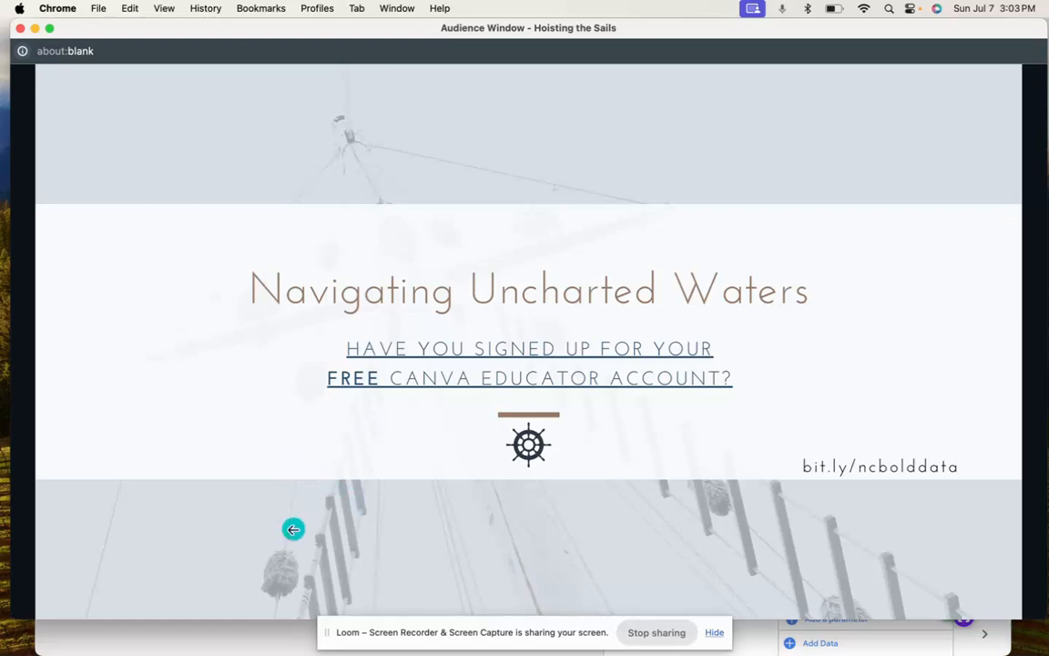
mouse_move(278, 595)
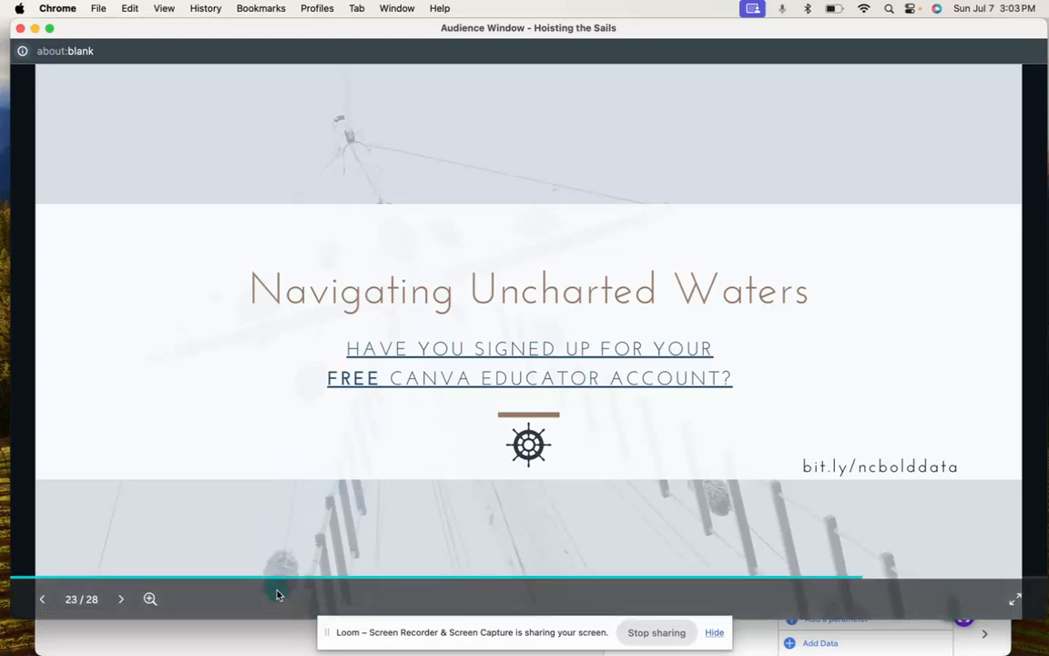
left_click(121, 599)
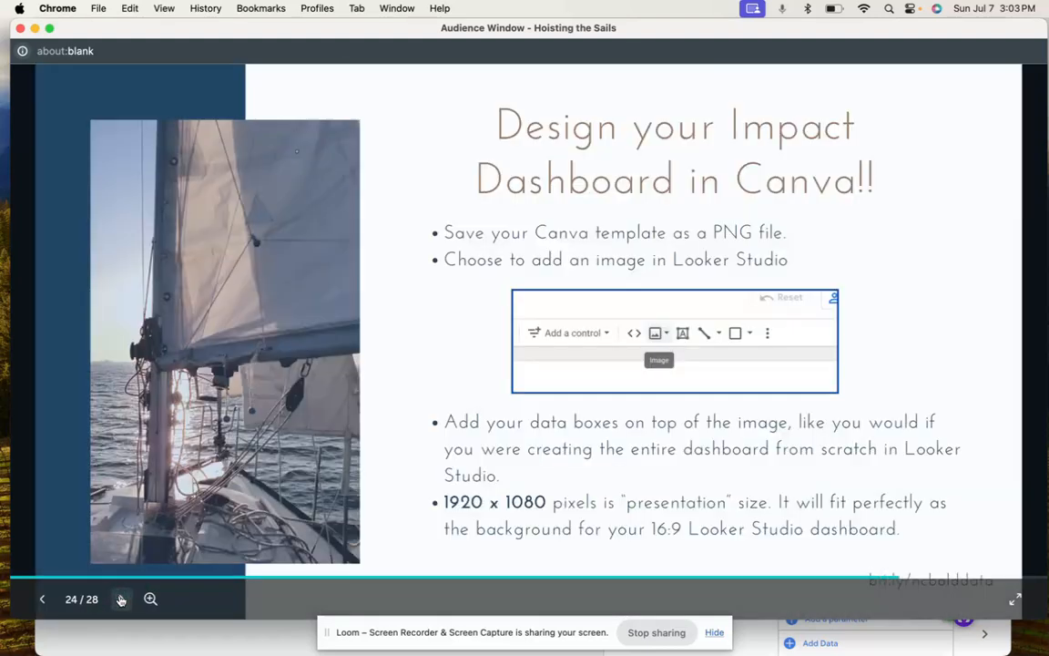
Step: Advance the presentation to the Additional Resources slide with the template links and bring the browser window with the report forward
left_click(121, 599)
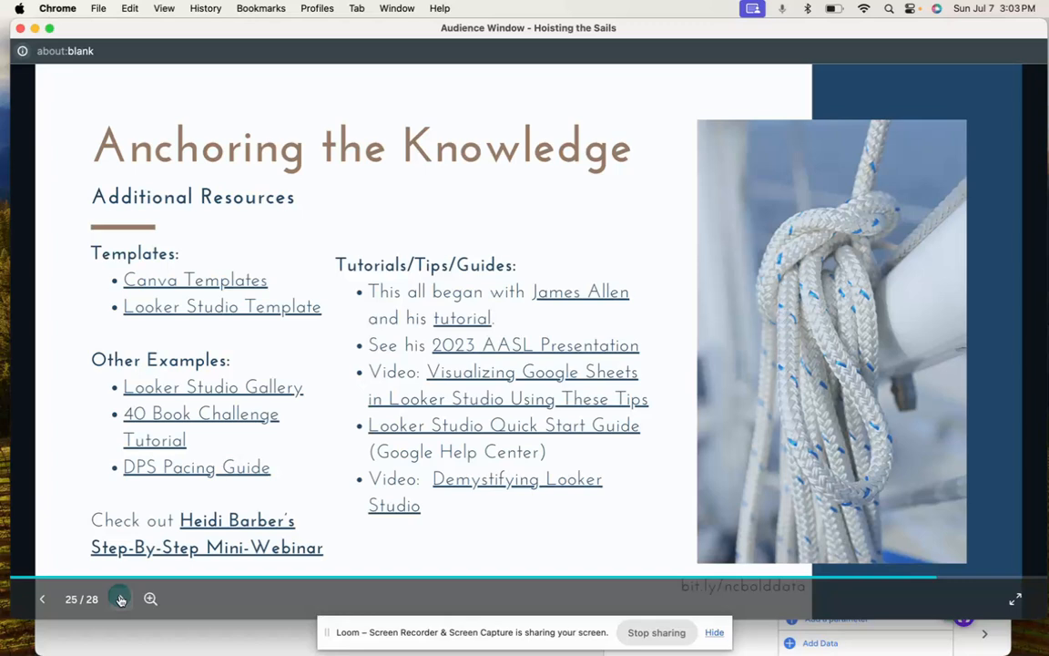
left_click(206, 281)
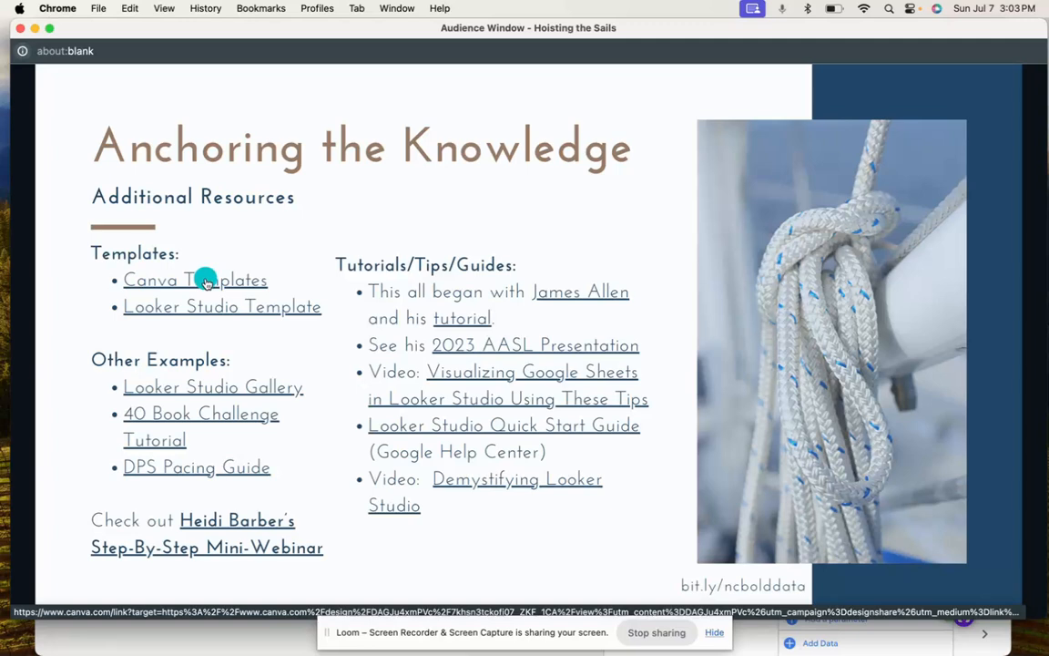
left_click(169, 468)
left_click(189, 648)
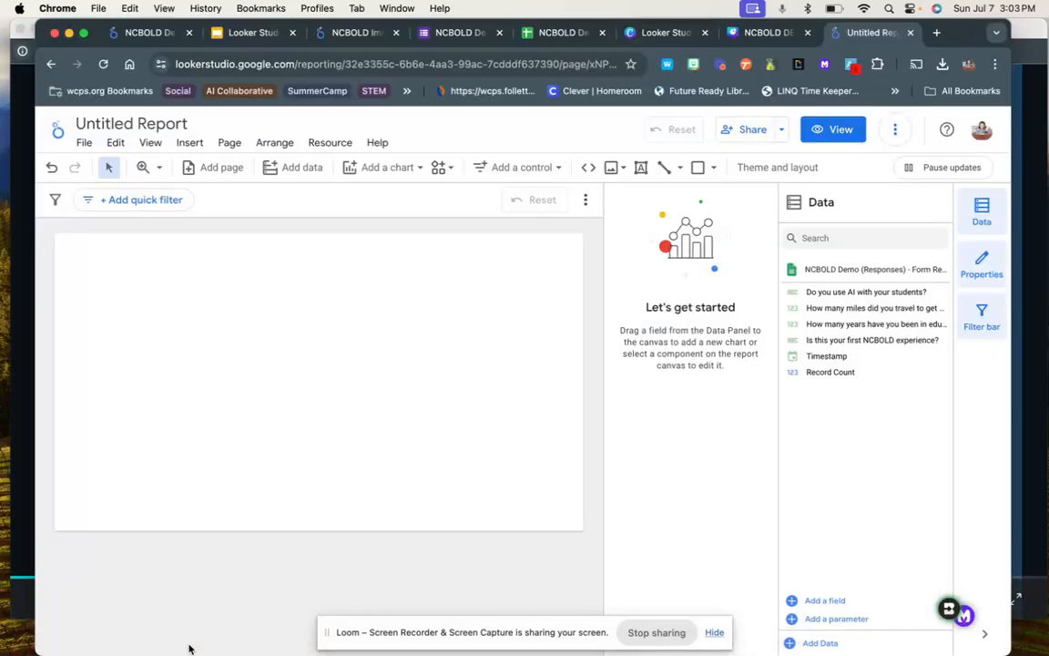
Step: Switch to the Looker Studio Templates design in Canva, dismiss the open list of design types and go to page 1
left_click(681, 32)
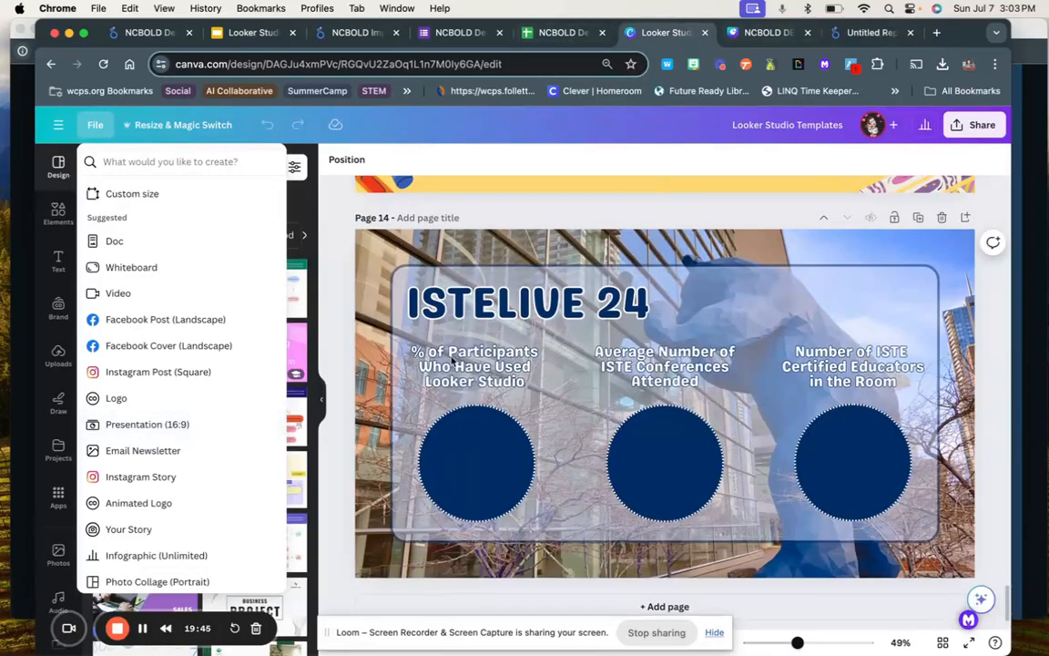
left_click(495, 267)
scroll(495, 267, "up", 20)
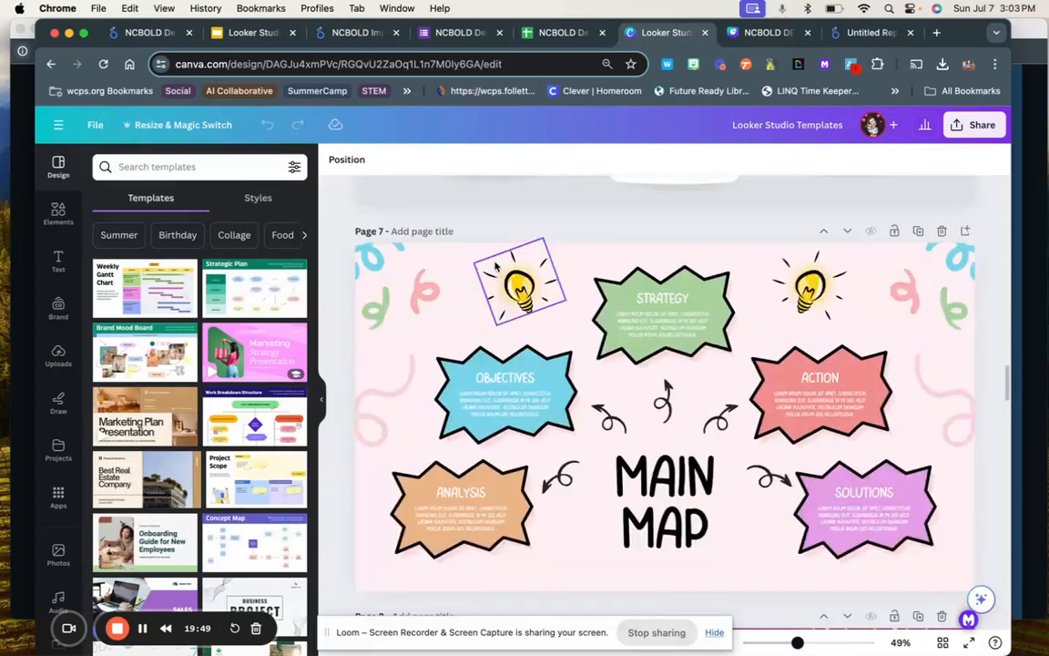
scroll(495, 267, "up", 20)
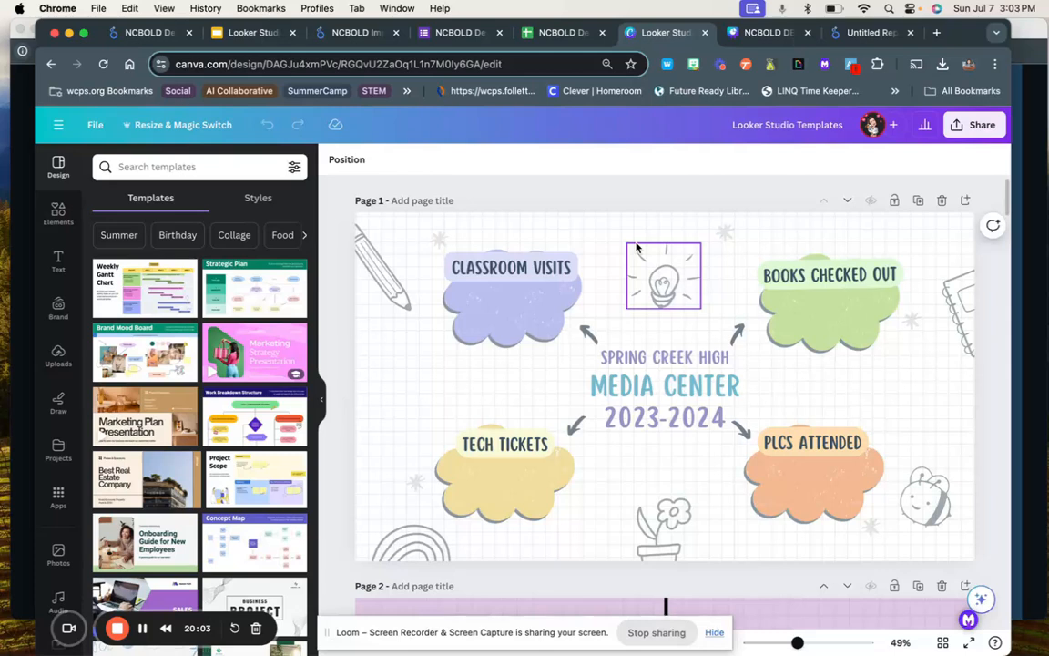
Step: Look through the dashboard background examples in the Looker Studio Templates design, from page 1 to page 14
scroll(637, 319, "down", 5)
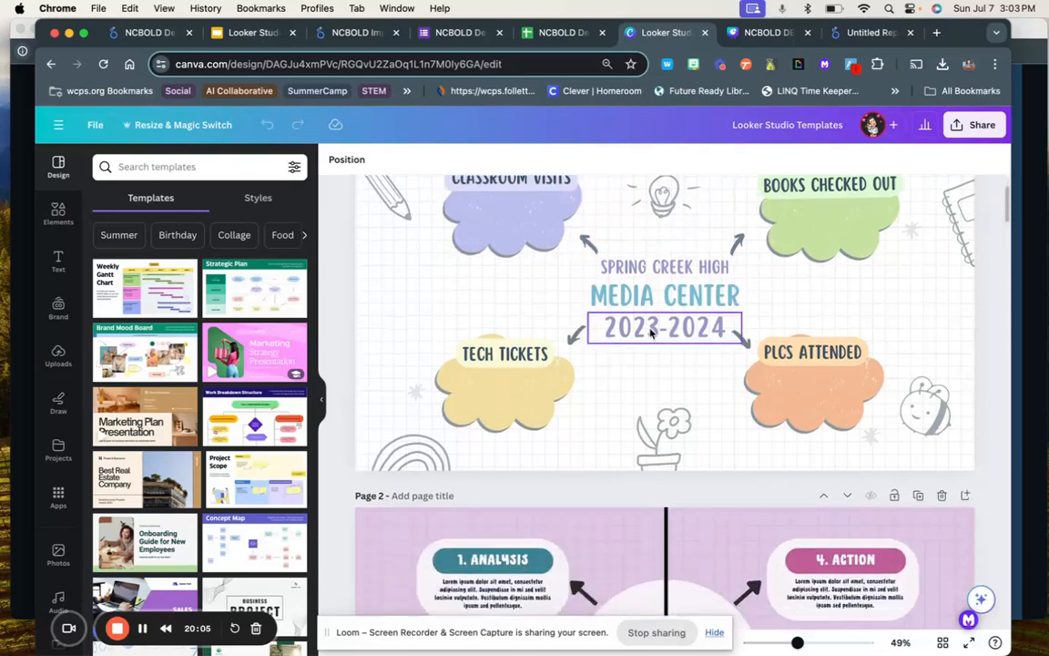
scroll(650, 334, "down", 3)
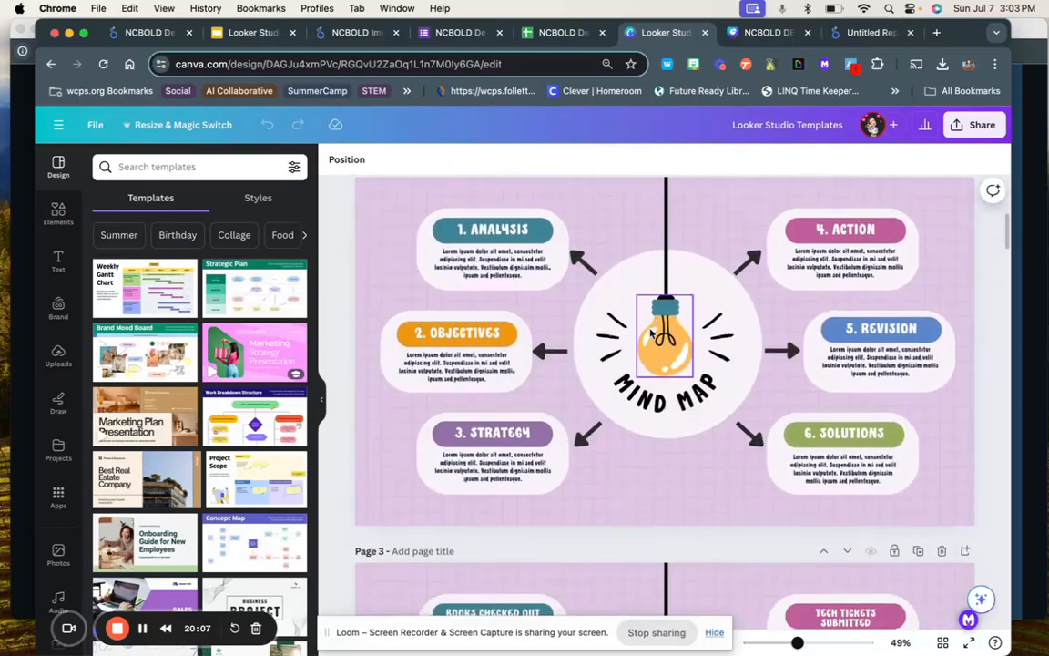
scroll(710, 365, "down", 6)
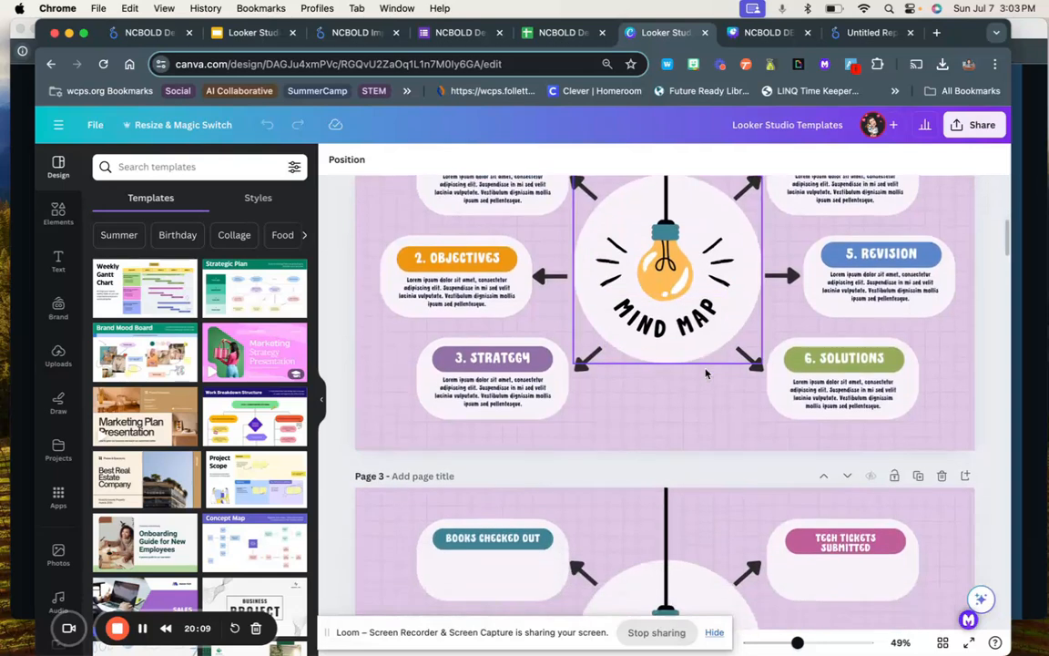
scroll(706, 373, "down", 5)
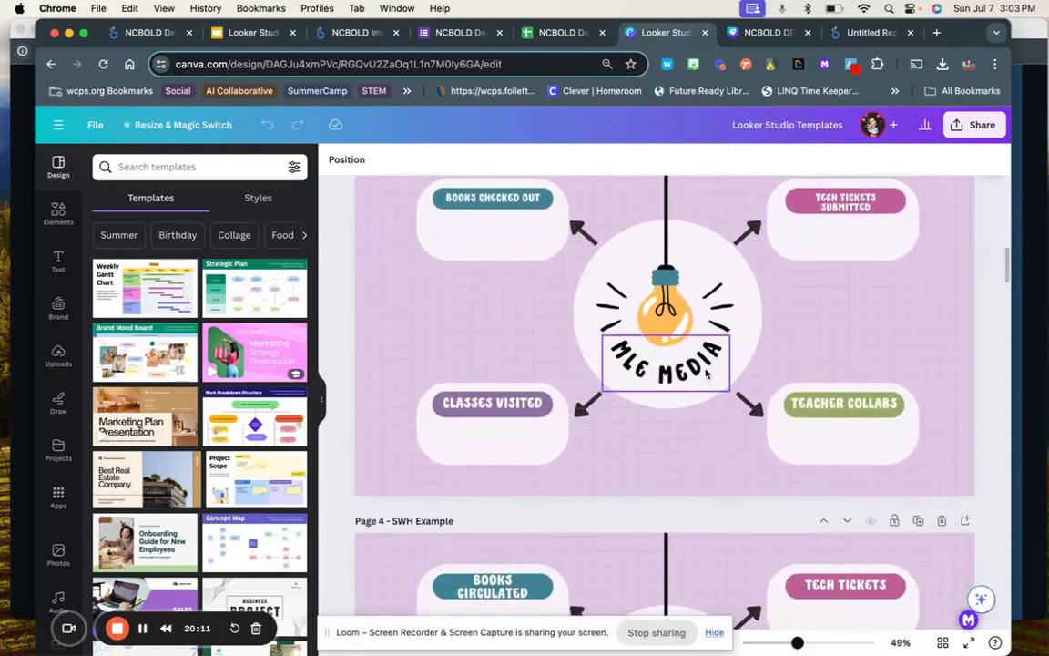
scroll(706, 373, "down", 7)
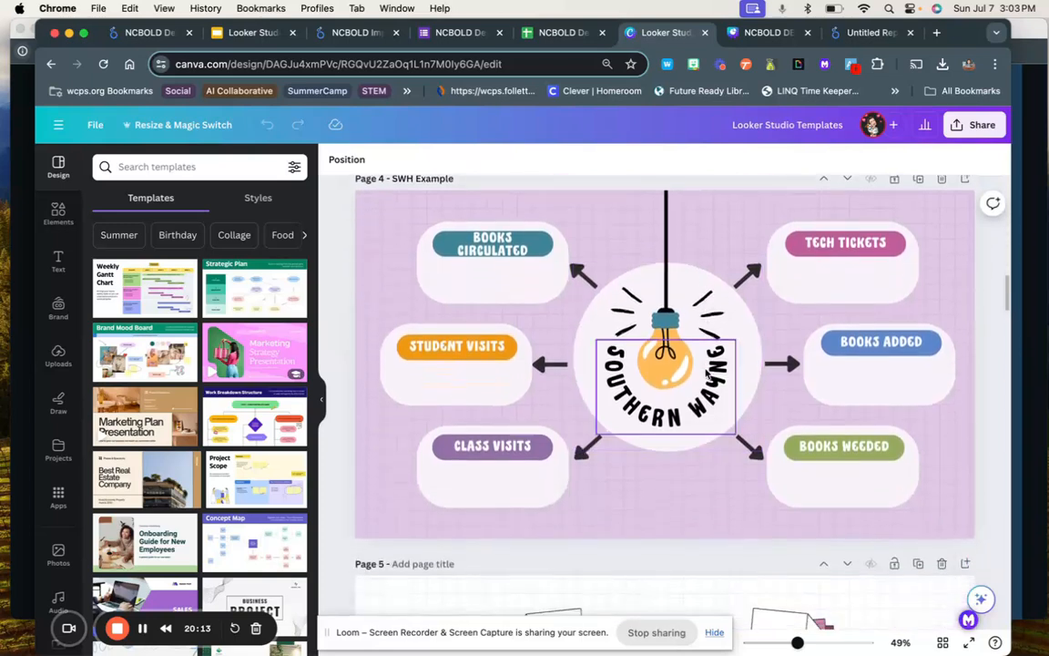
scroll(706, 373, "down", 10)
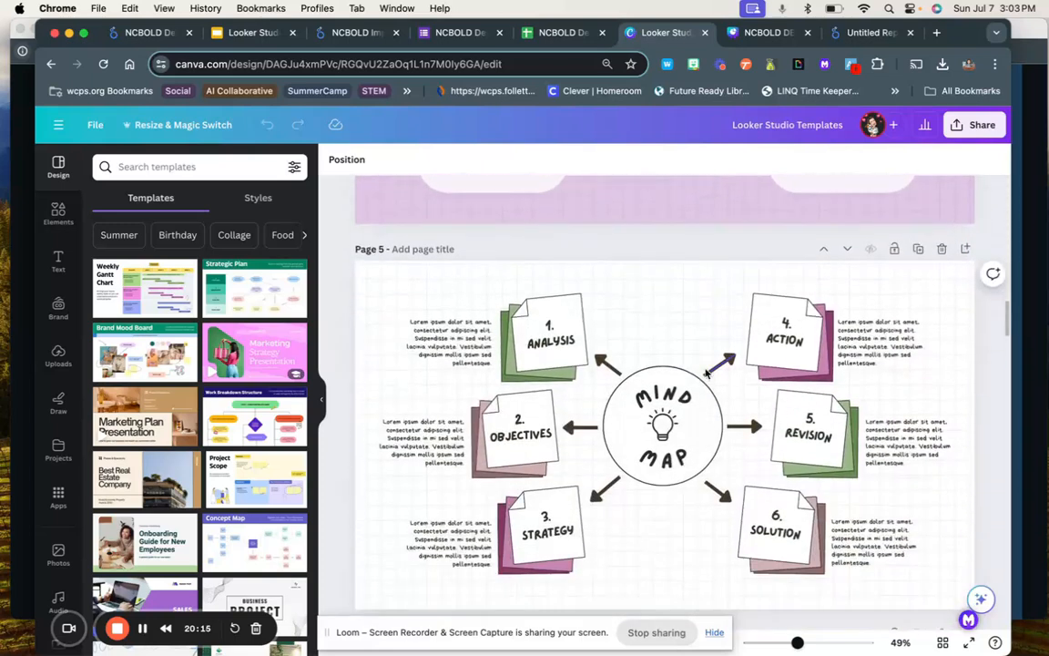
scroll(706, 373, "down", 5)
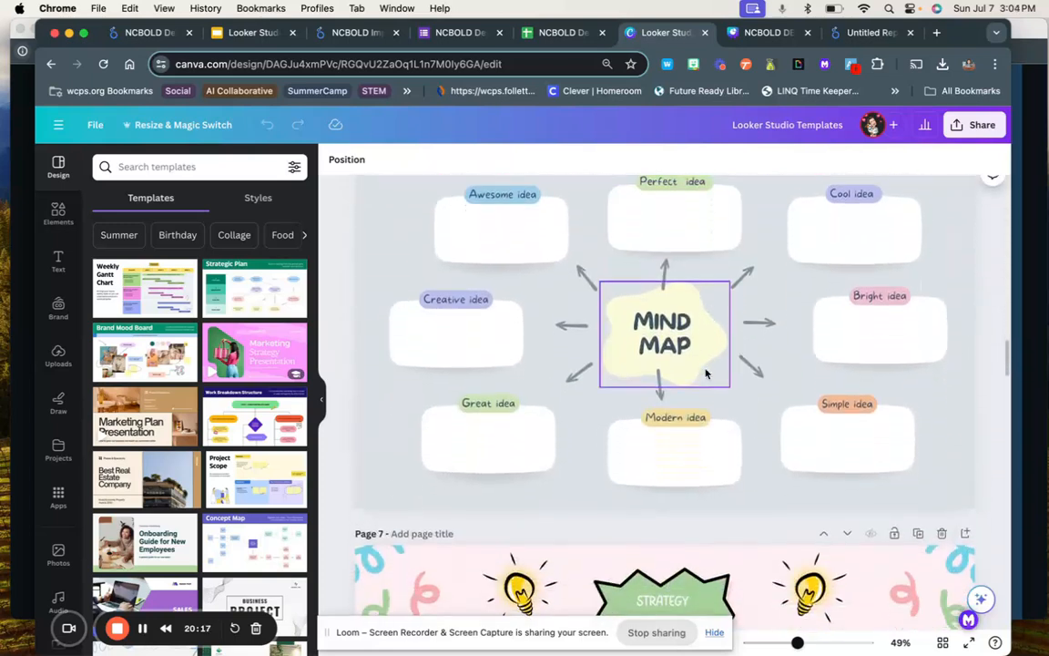
scroll(706, 373, "down", 6)
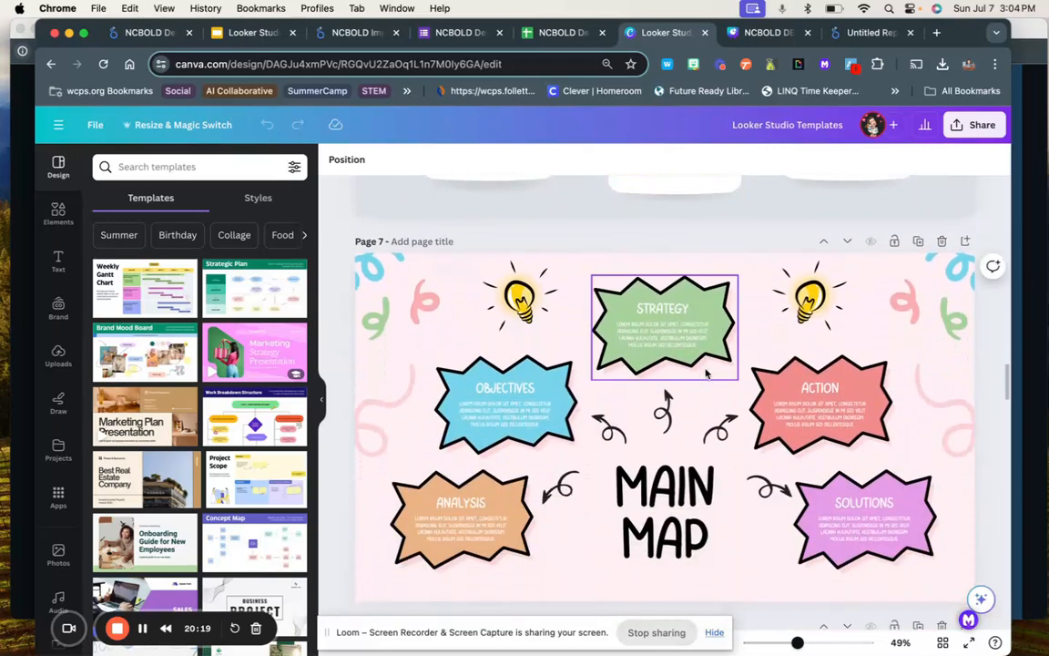
scroll(706, 373, "down", 4)
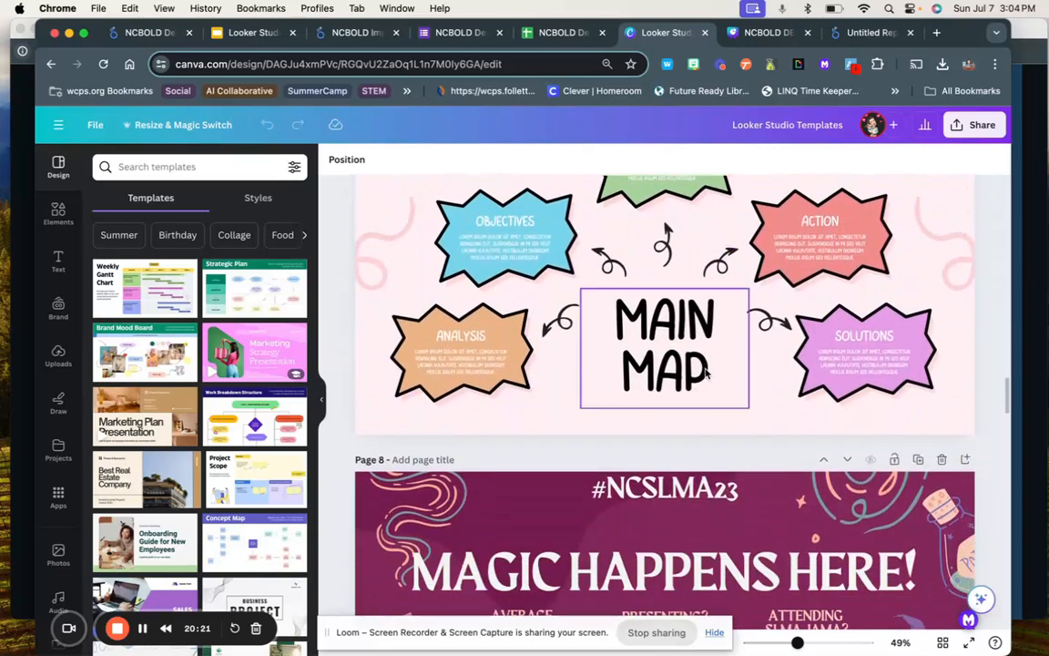
scroll(706, 373, "down", 6)
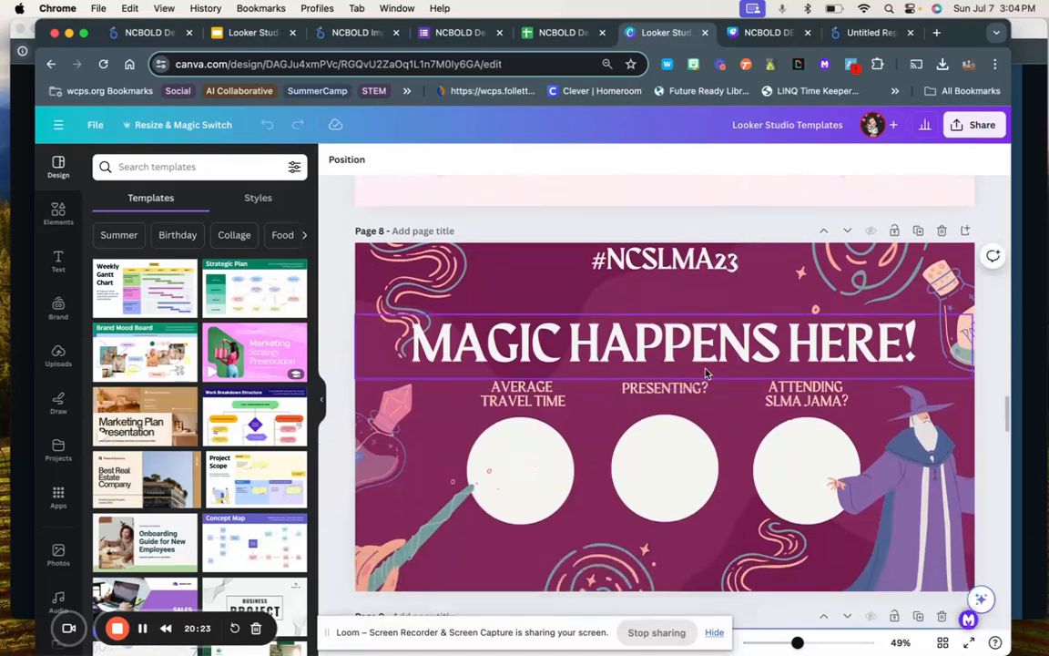
scroll(705, 373, "down", 7)
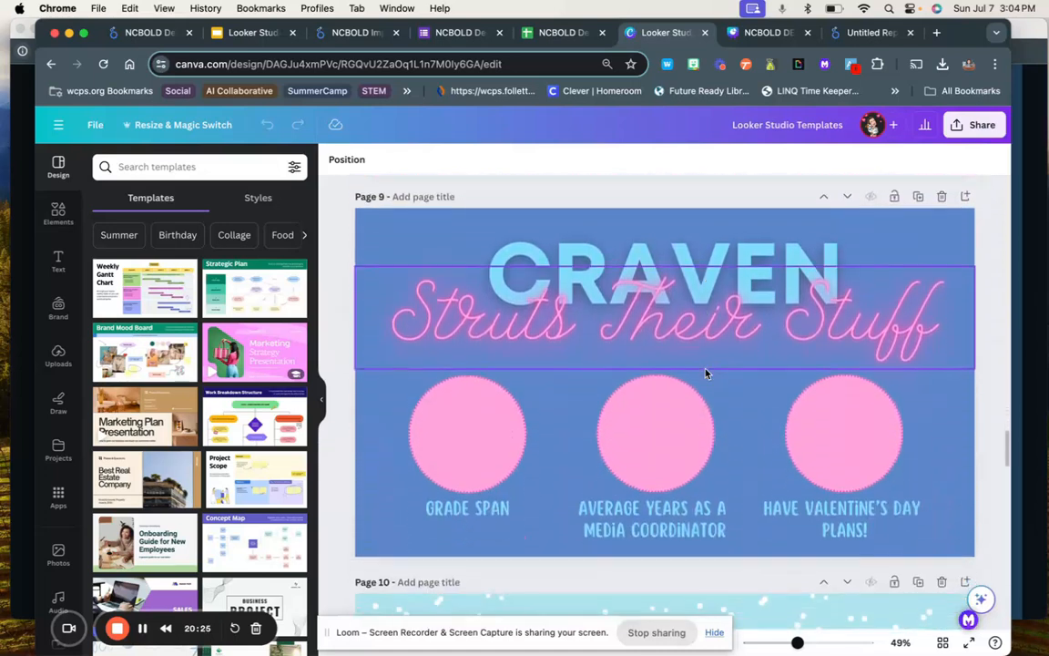
scroll(705, 373, "down", 7)
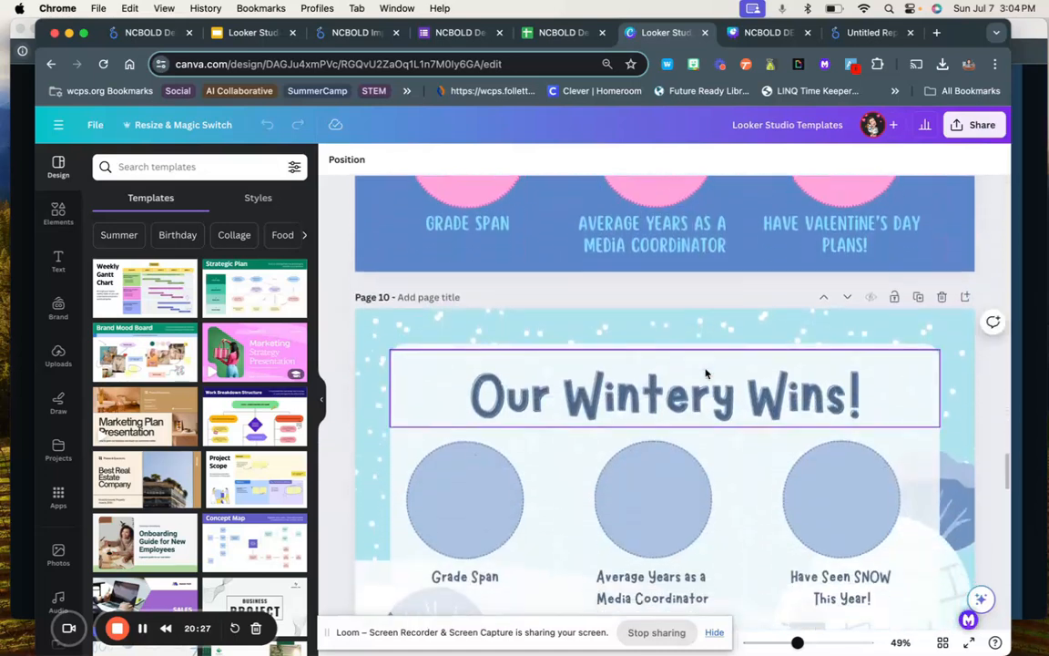
scroll(705, 373, "down", 7)
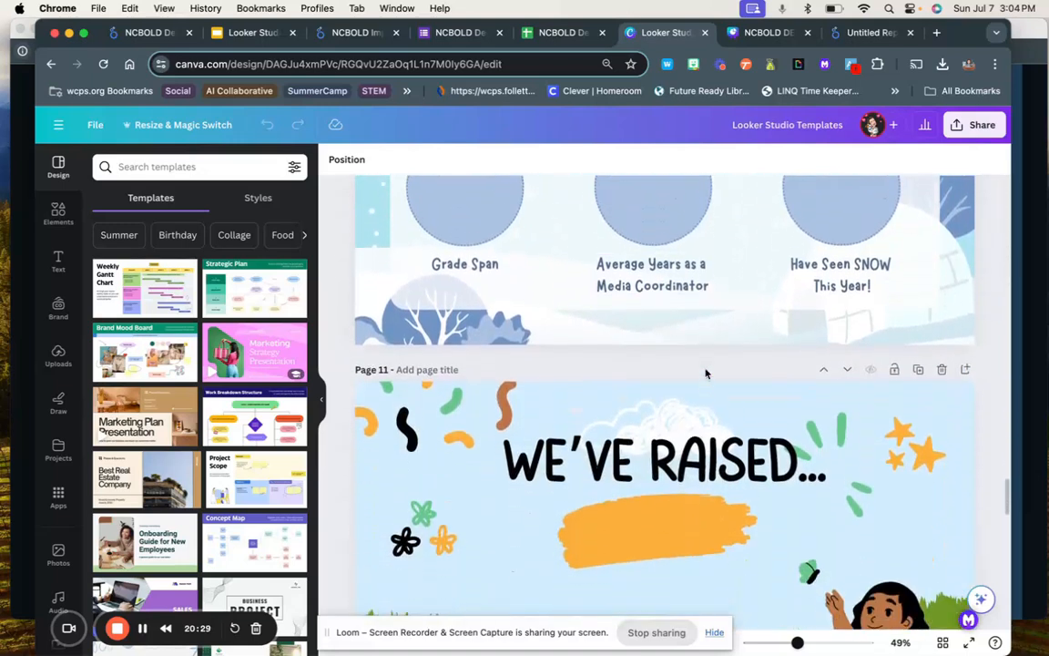
scroll(706, 373, "down", 6)
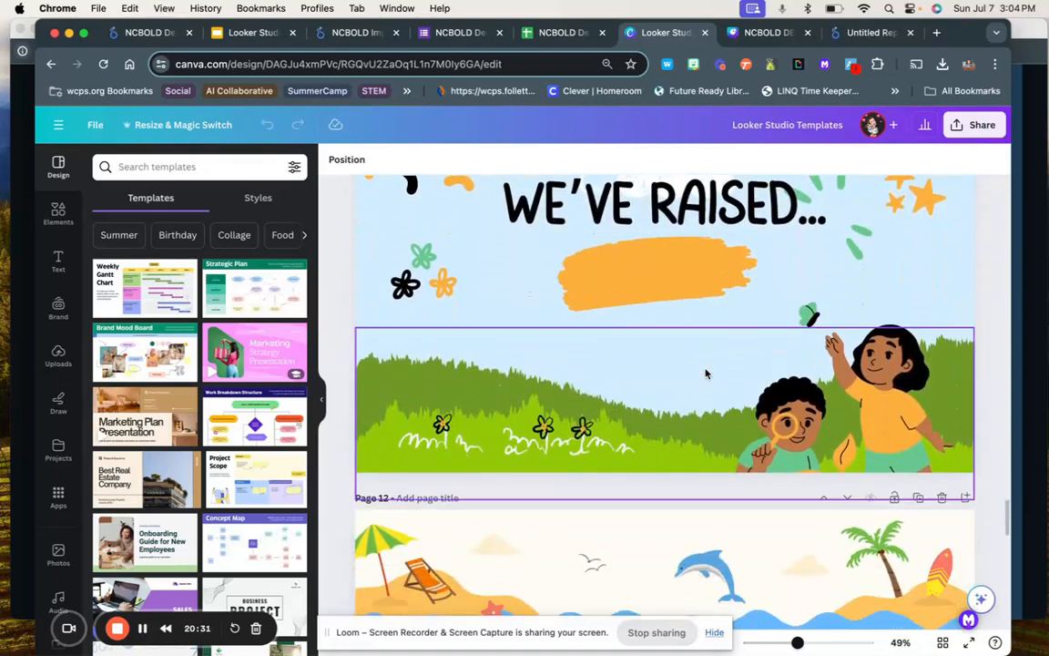
scroll(705, 373, "down", 5)
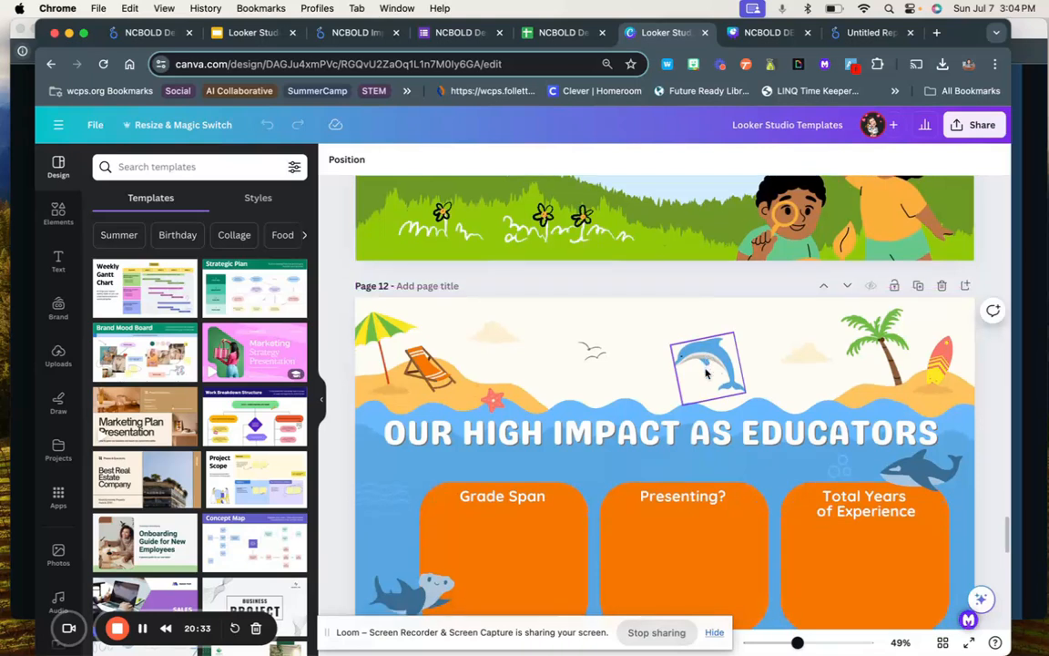
scroll(706, 371, "down", 7)
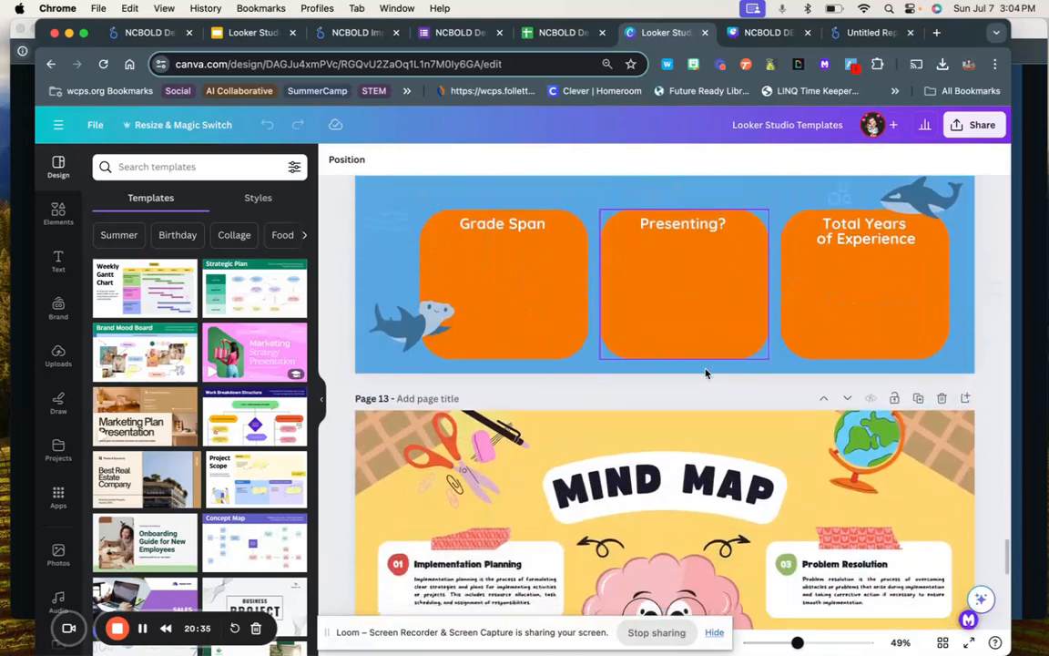
scroll(705, 372, "down", 8)
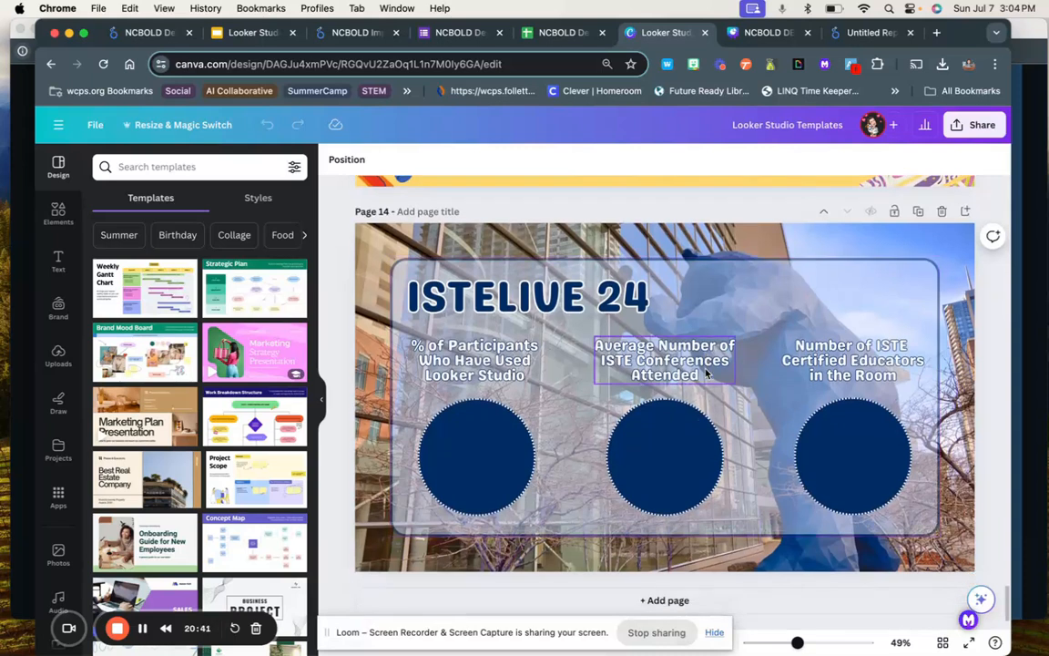
scroll(705, 373, "up", 20)
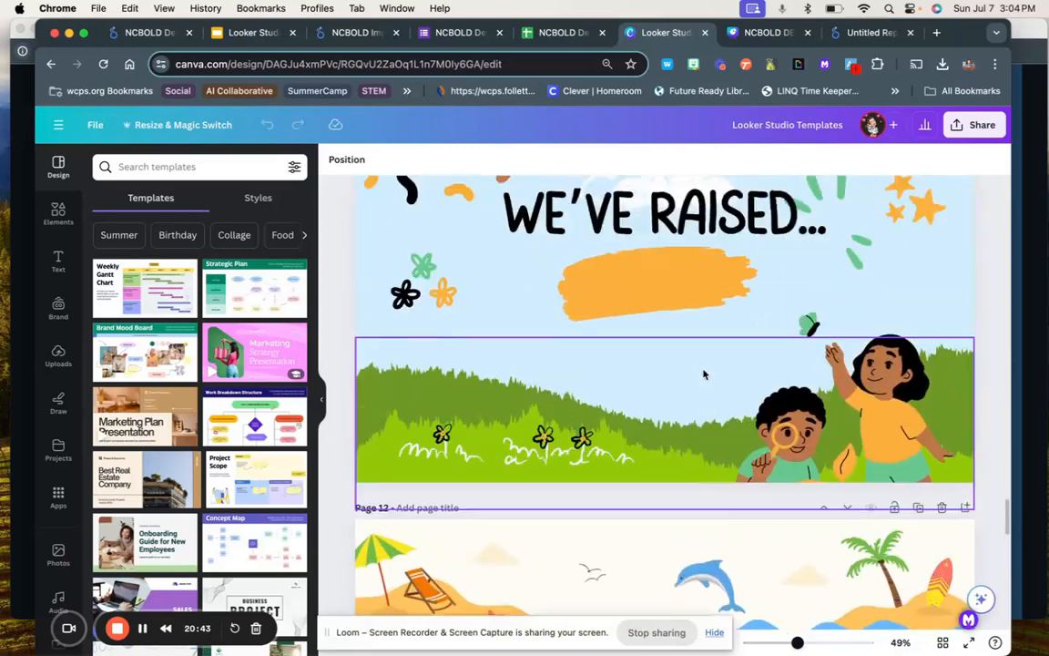
scroll(704, 373, "up", 20)
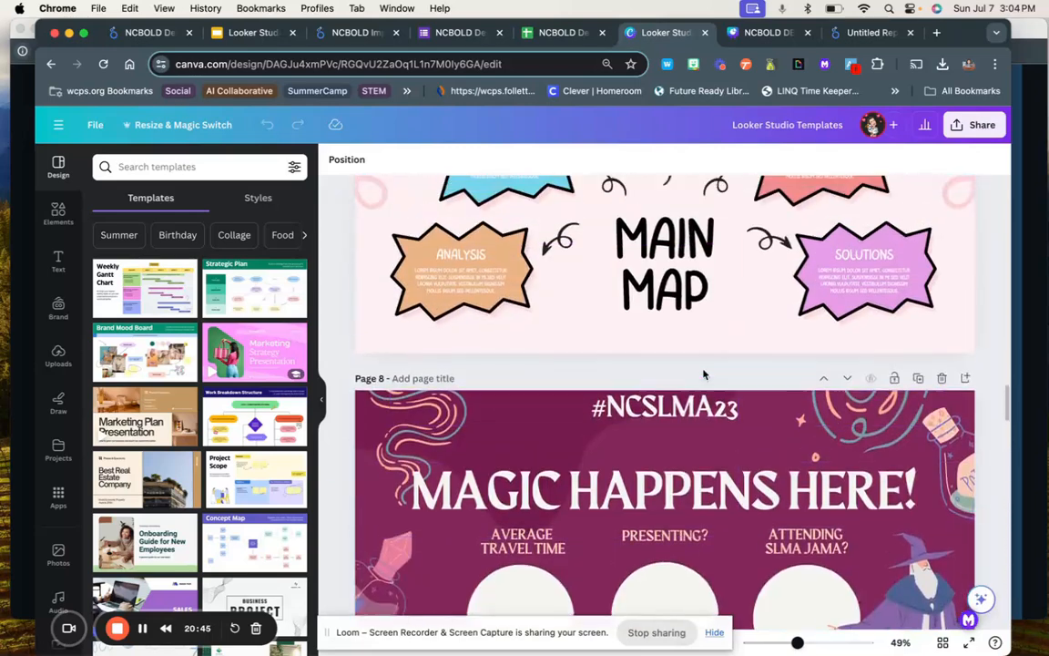
Step: Switch to the NCBOLD DEMO design, show the North Carolina photo results and select the translucent panel behind the title
left_click(770, 33)
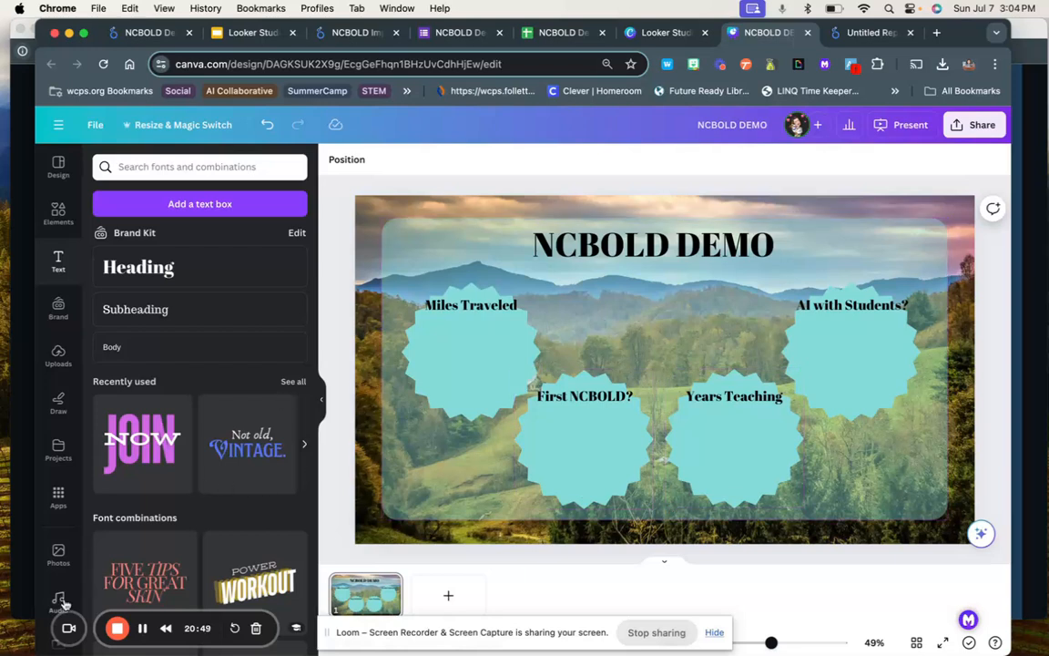
left_click(58, 556)
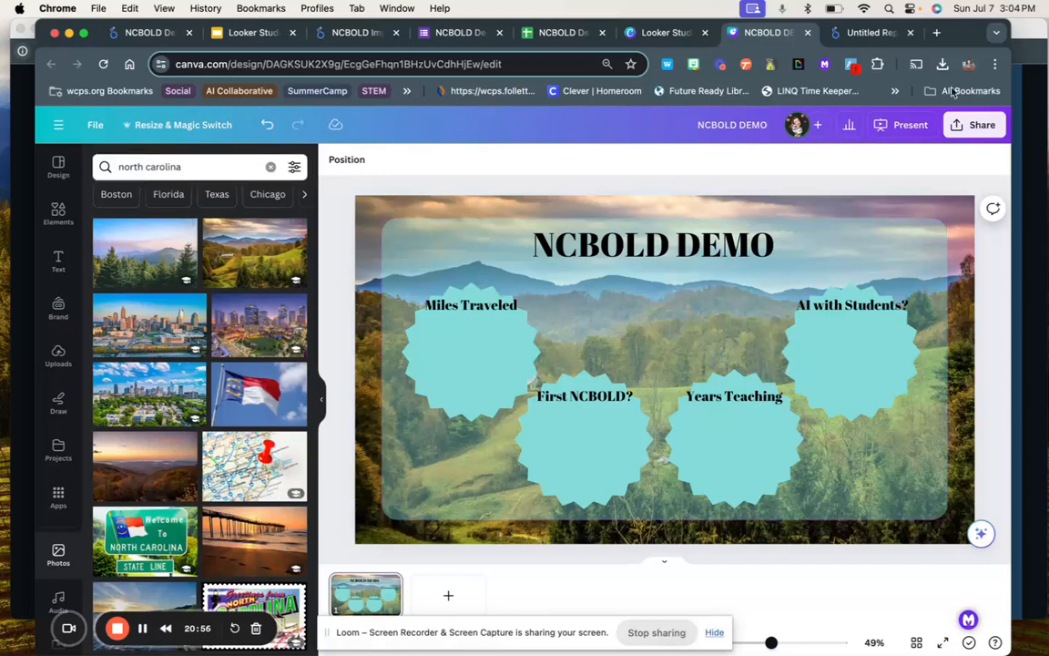
left_click(829, 237)
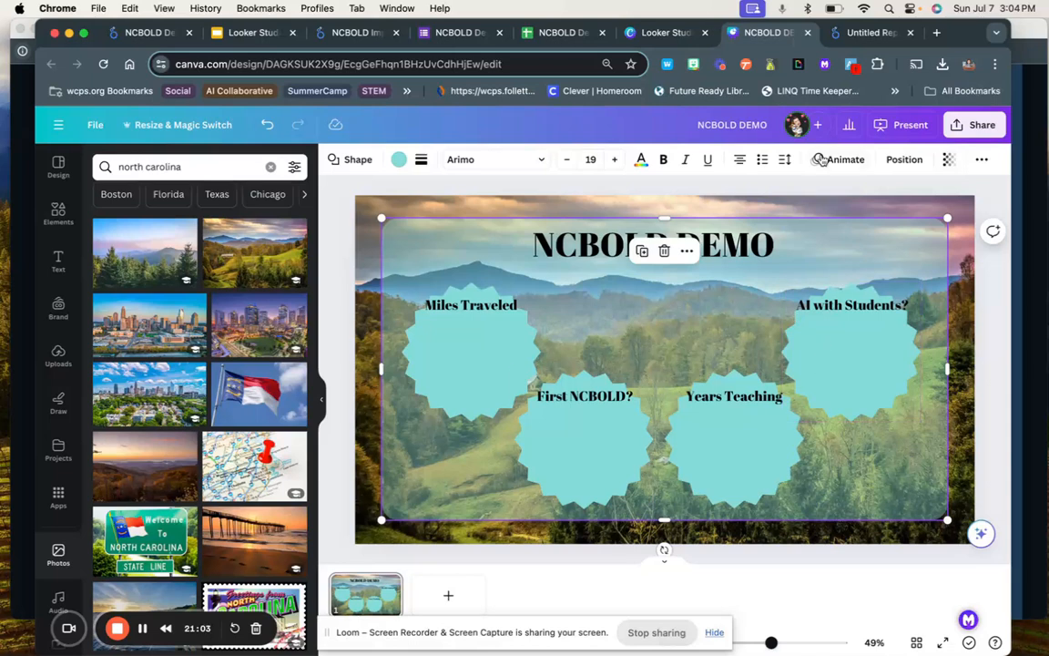
Step: Open the download options of the NCBOLD DEMO design and review the PNG file type and size settings
left_click(979, 127)
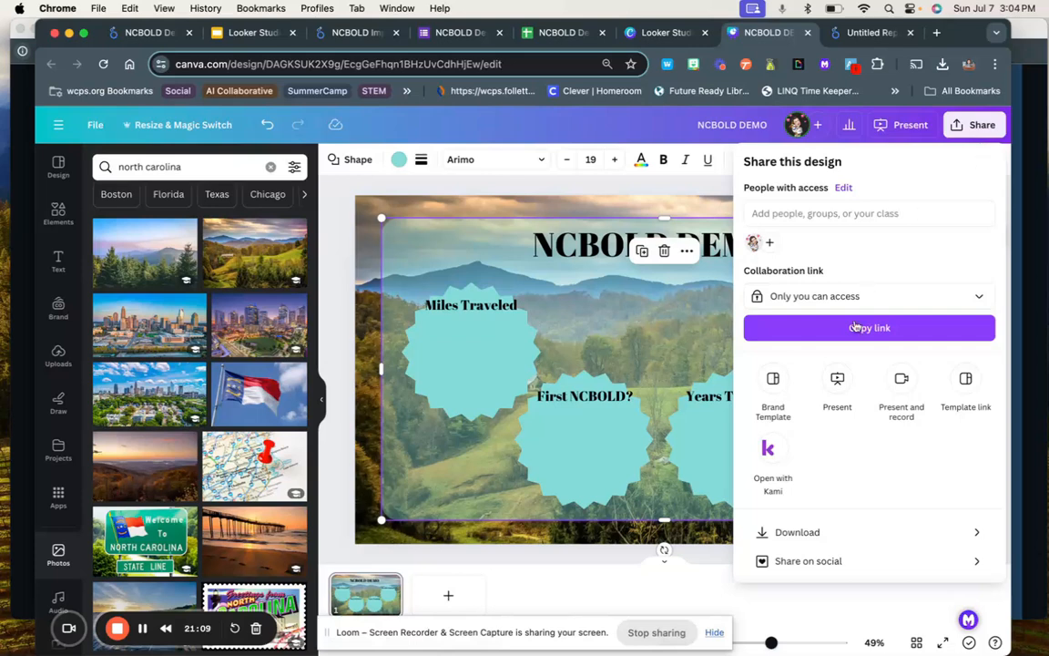
left_click(980, 533)
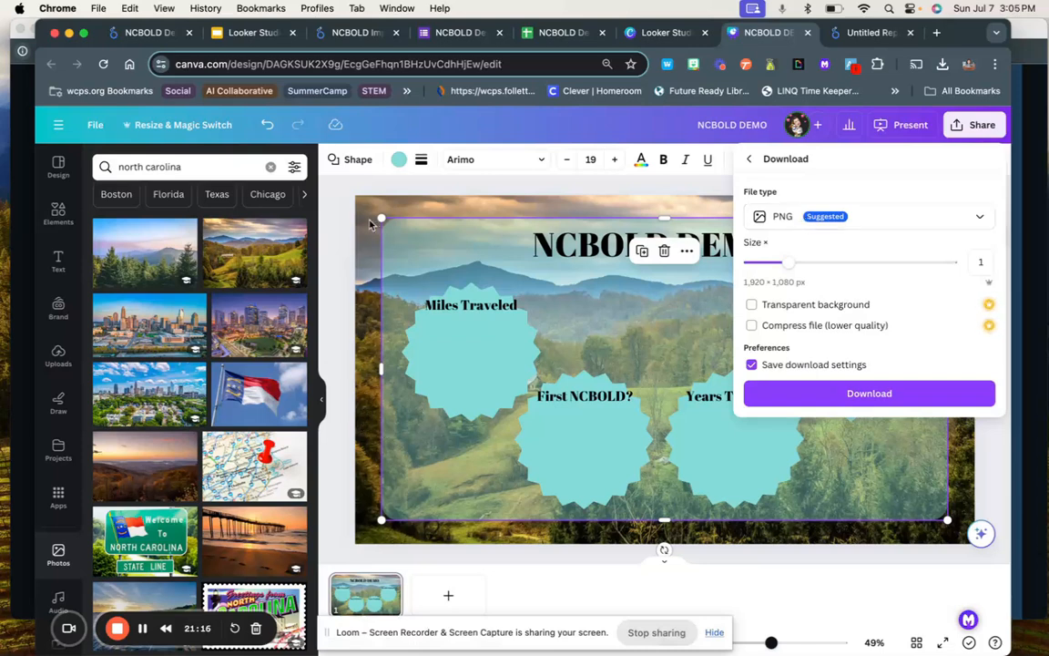
key("Escape")
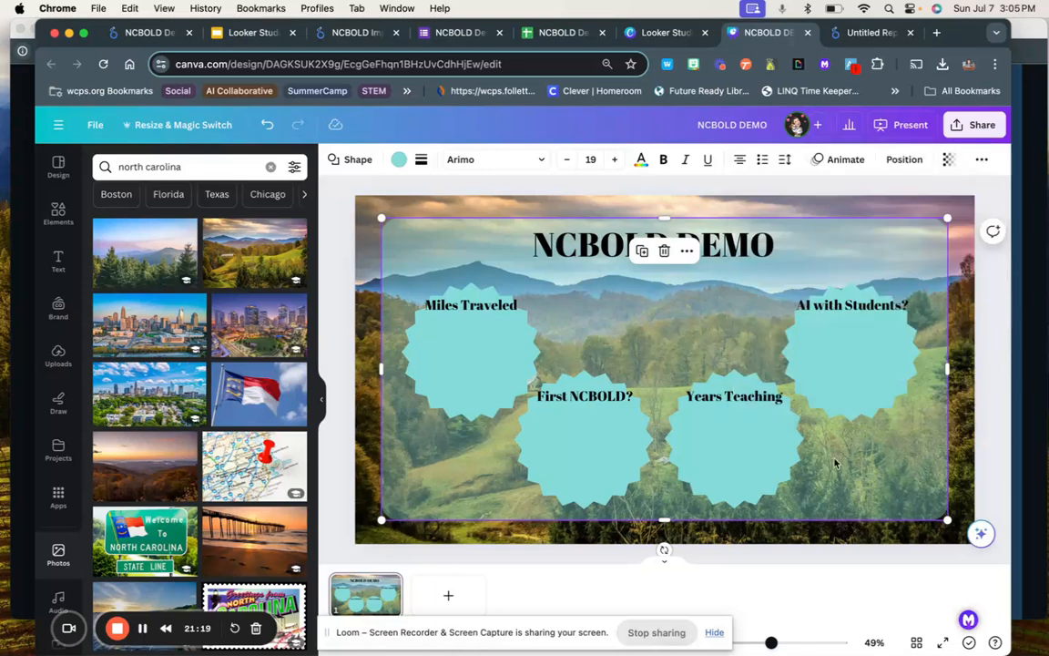
left_click(970, 127)
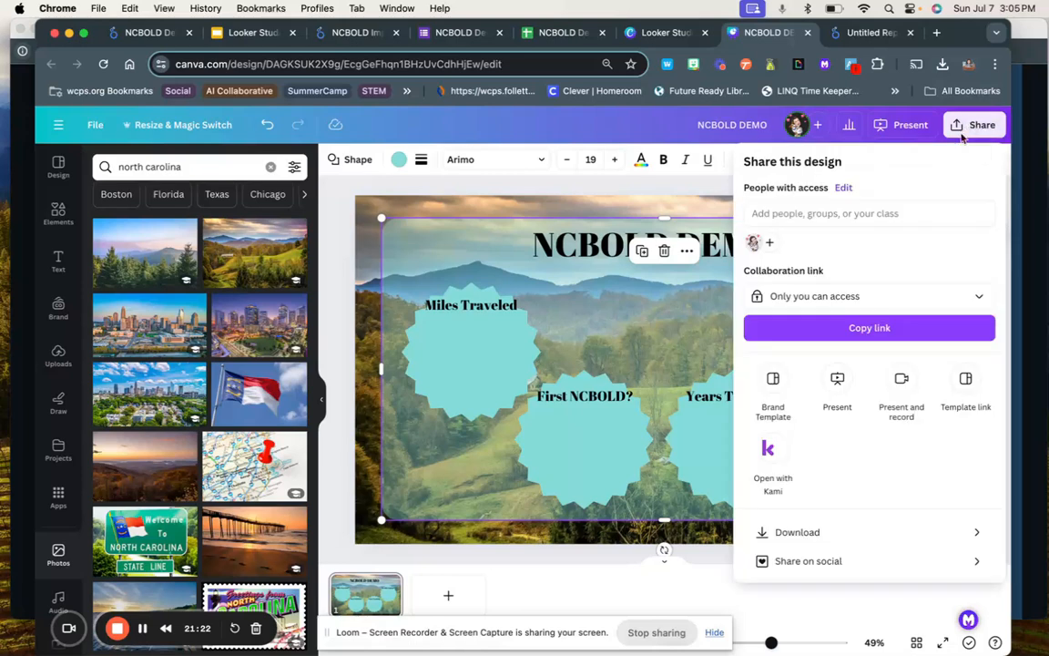
left_click(896, 538)
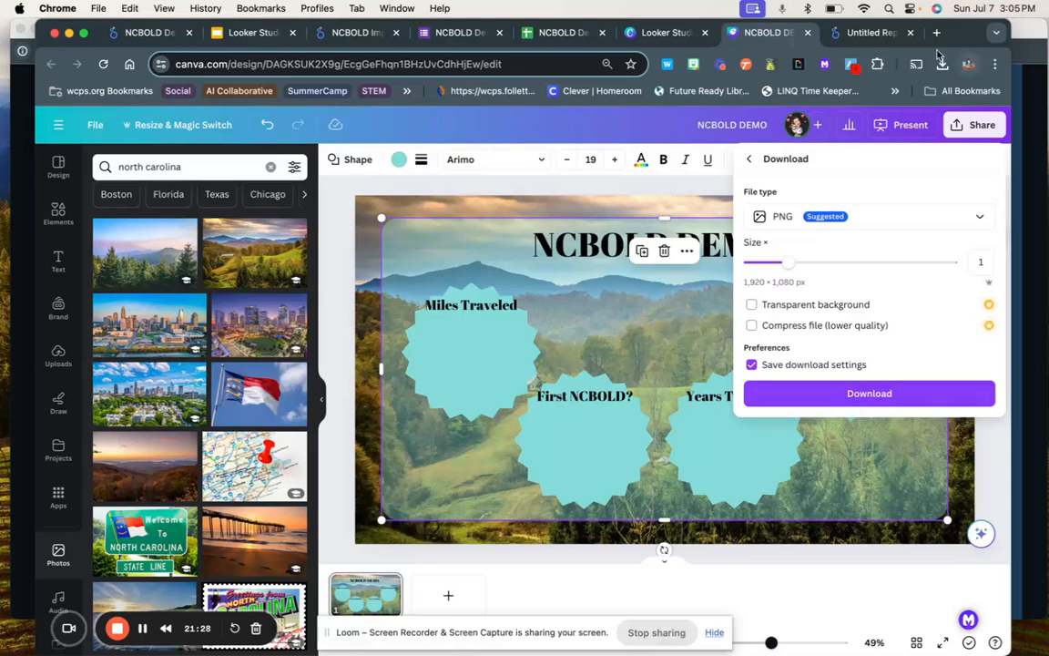
Step: Return to the Looker Studio Templates design and show its first page, the Media Center 2023-2024 example
left_click(664, 32)
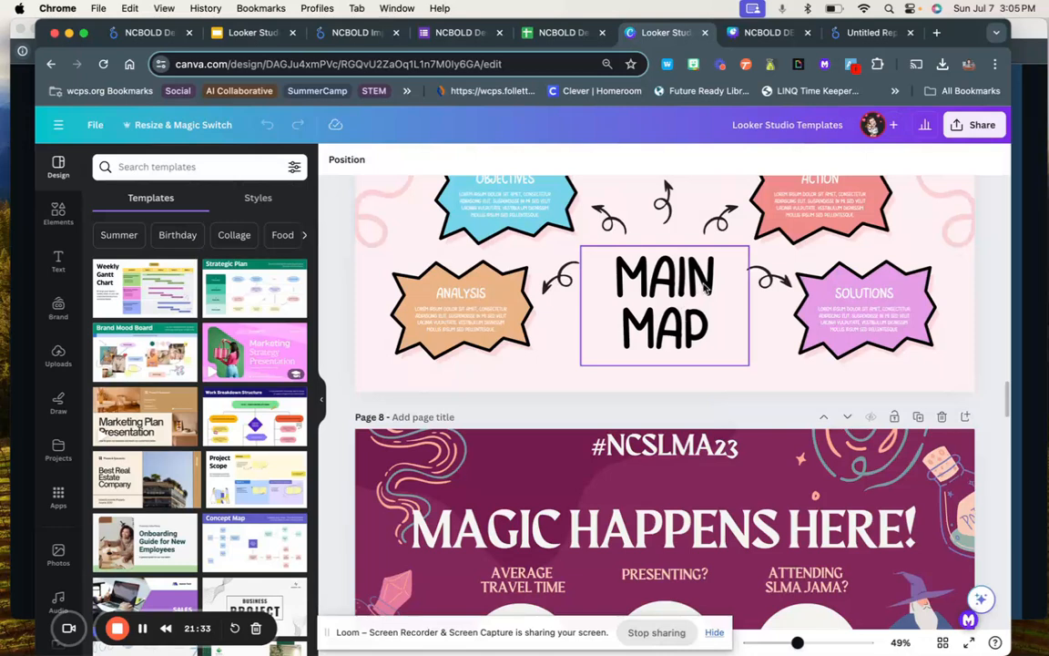
scroll(632, 253, "up", 15)
scroll(703, 288, "up", 10)
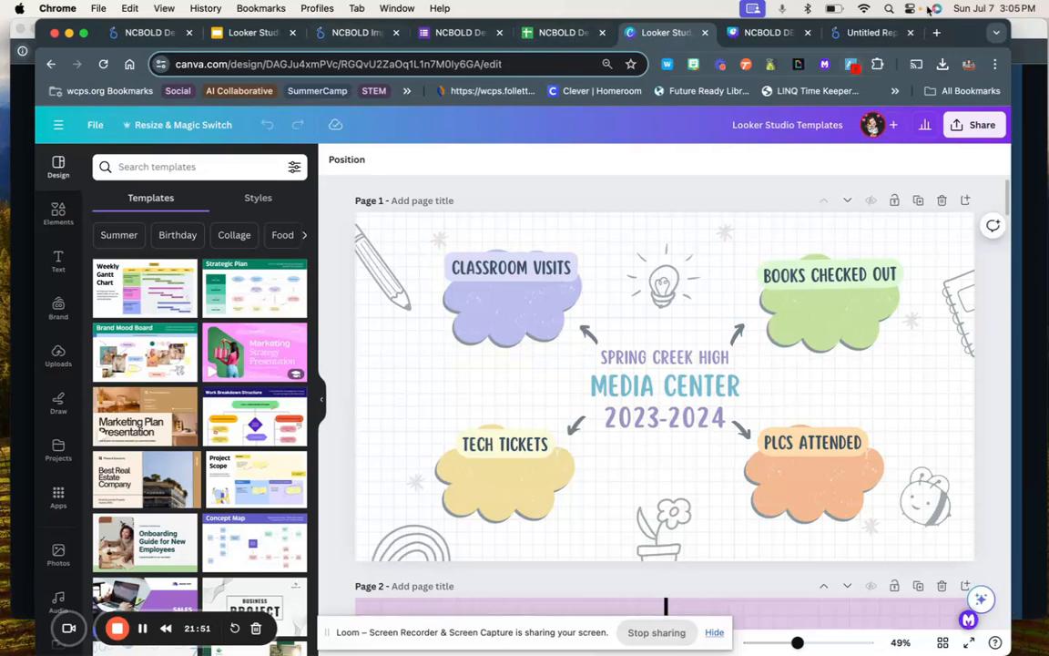
Step: Switch to the untitled Looker Studio report, insert NCBOLD DEMO.png from the Downloads folder and enlarge it to cover the whole canvas
left_click(867, 32)
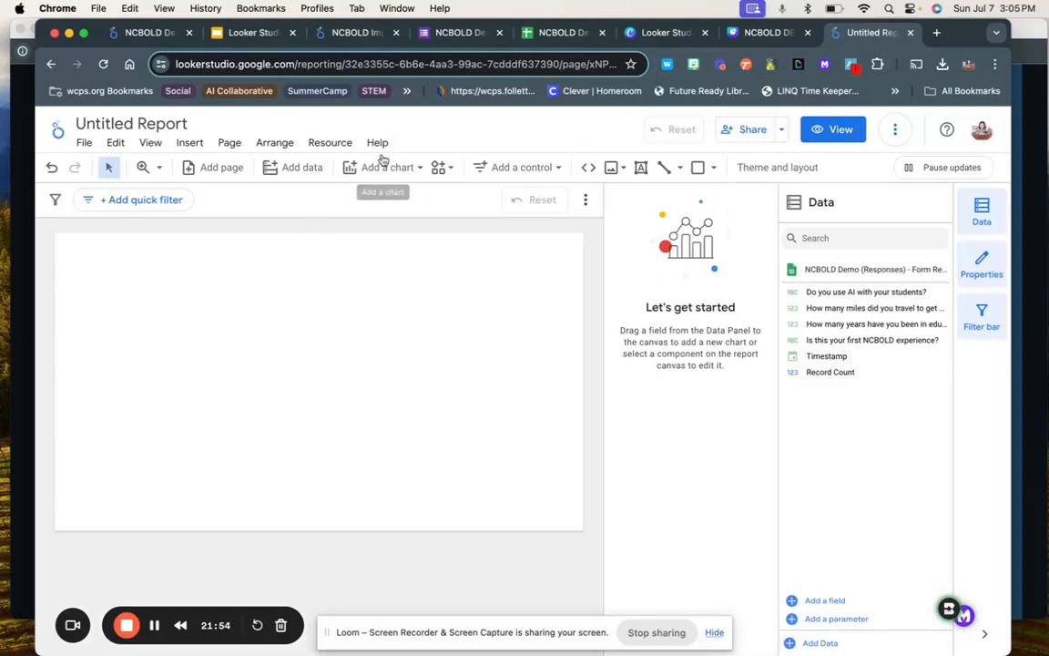
left_click(611, 171)
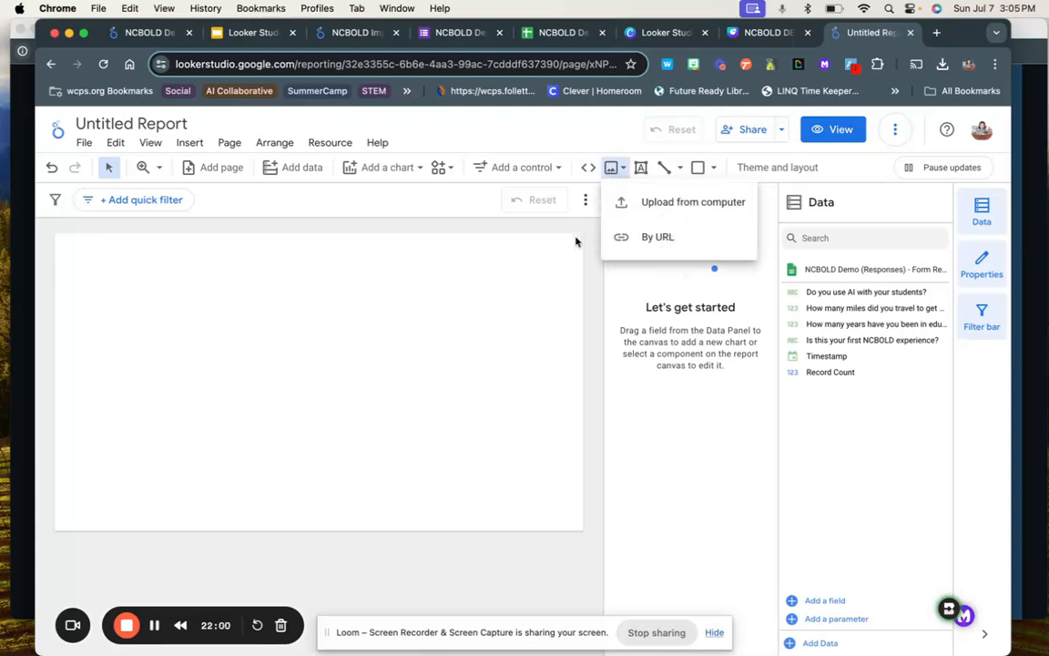
left_click(649, 202)
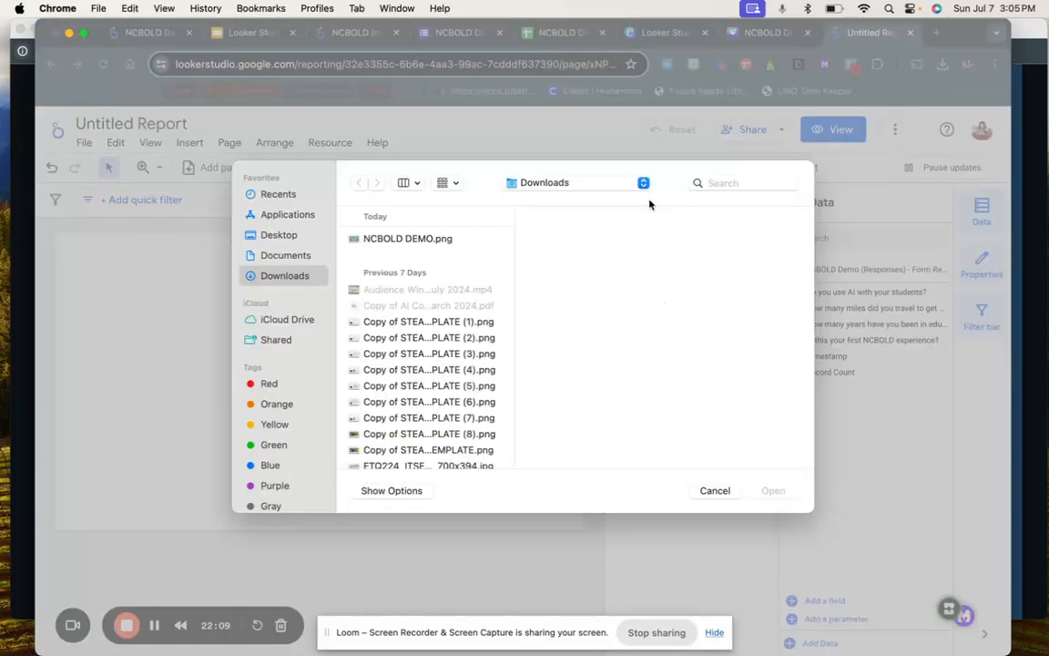
left_click(423, 240)
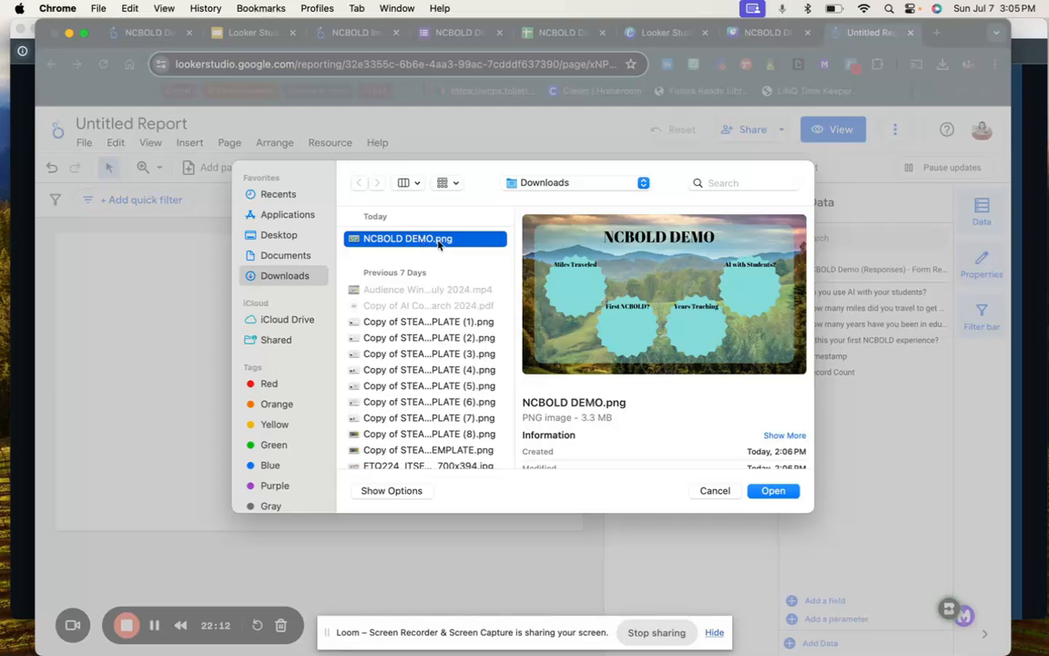
left_click(773, 490)
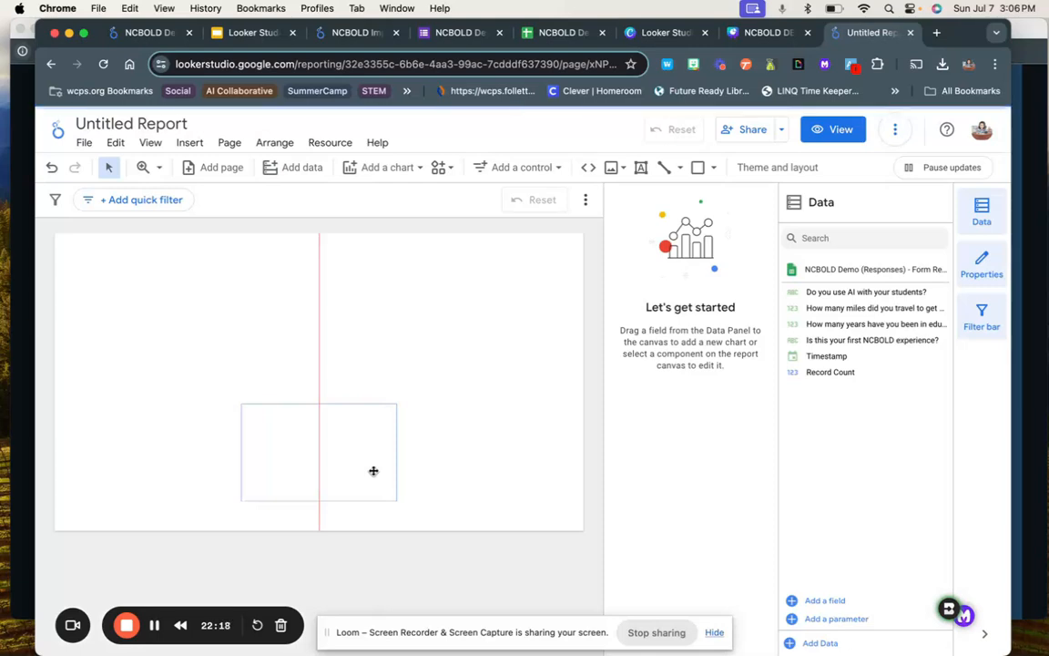
left_click_drag(374, 471, 165, 288)
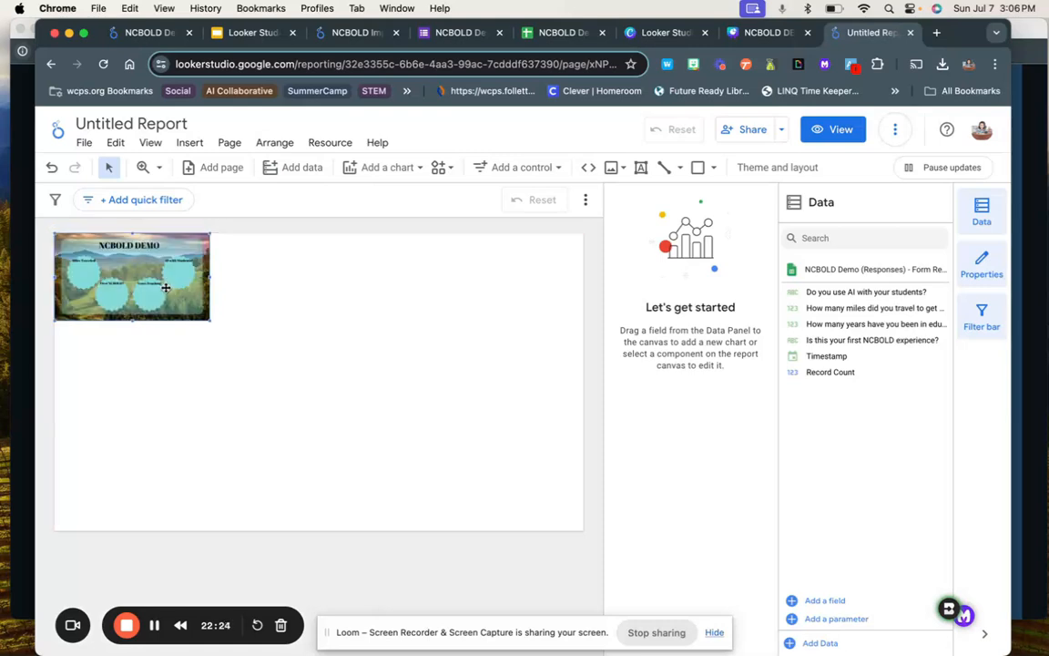
left_click_drag(209, 318, 585, 529)
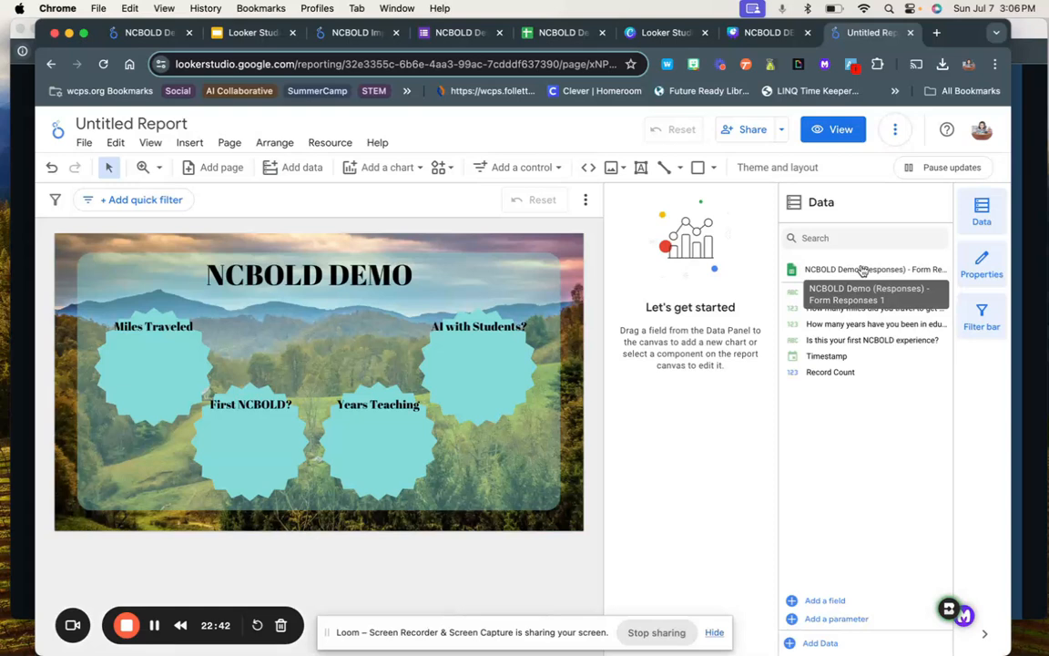
left_click(386, 169)
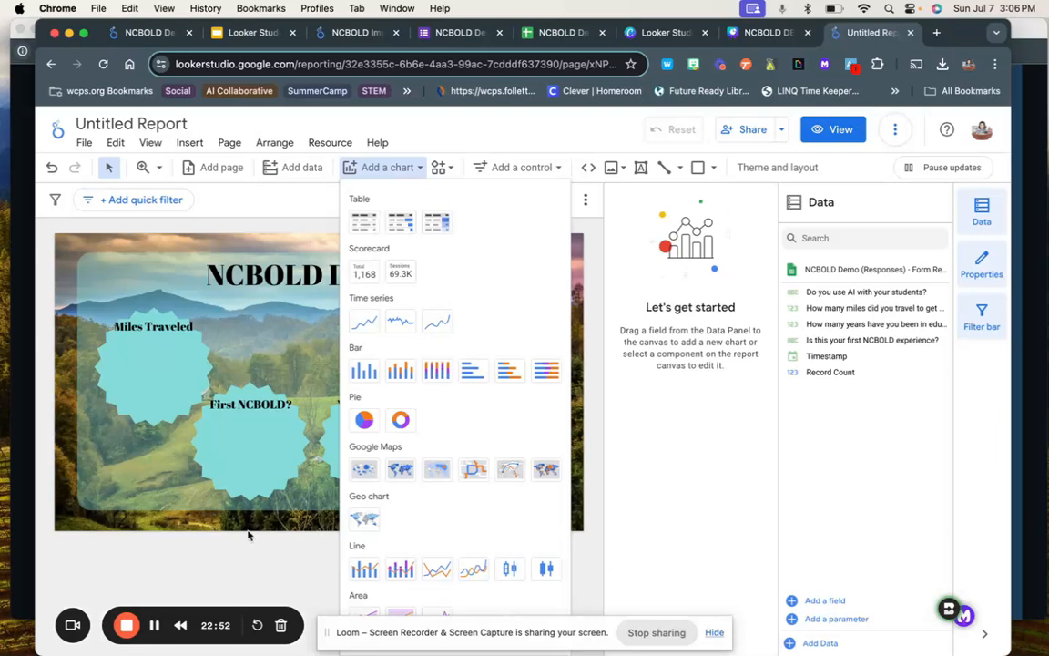
left_click(218, 521)
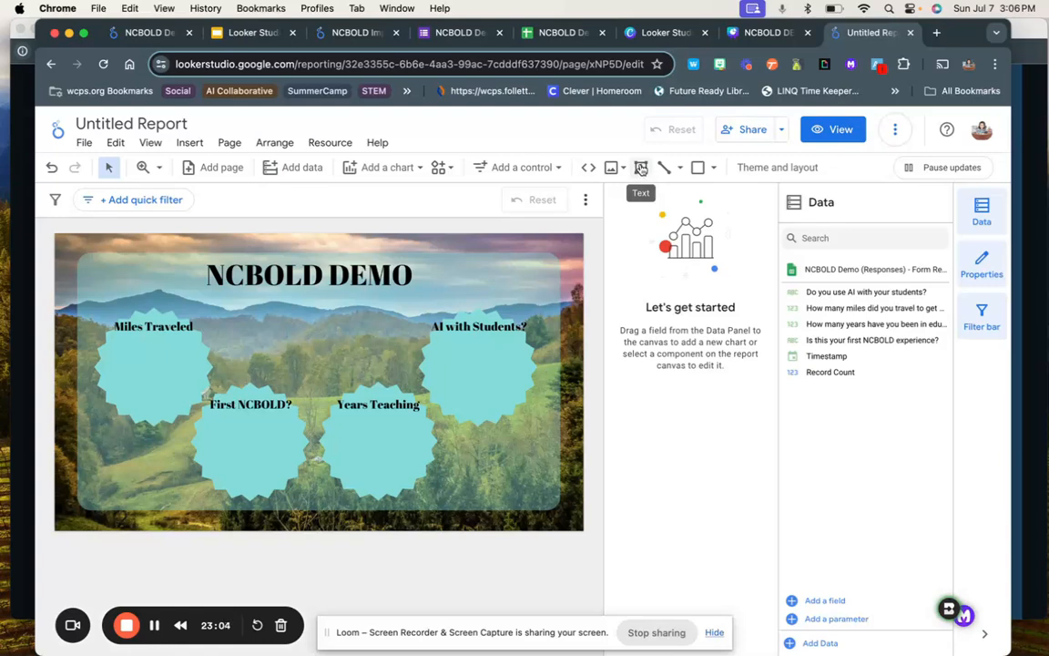
left_click(641, 169)
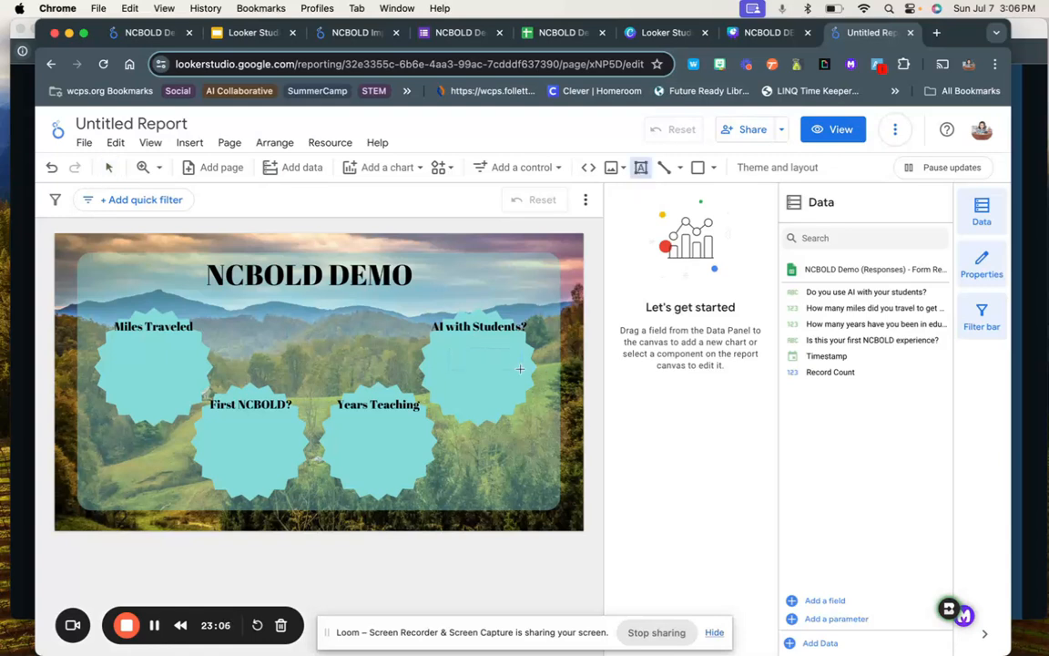
left_click_drag(520, 369, 526, 387)
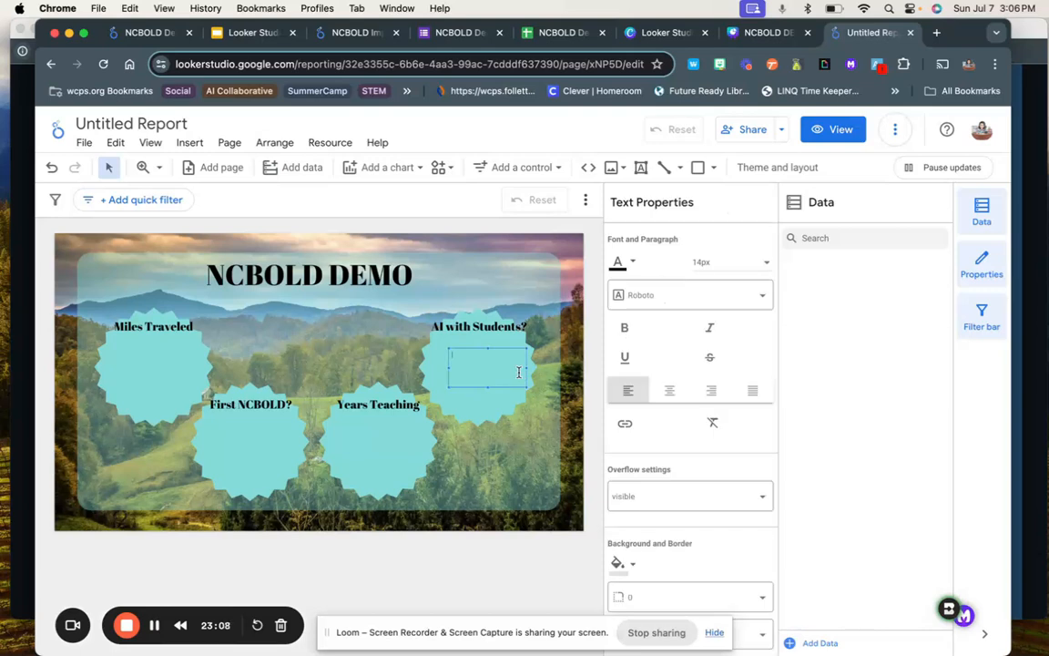
left_click(700, 295)
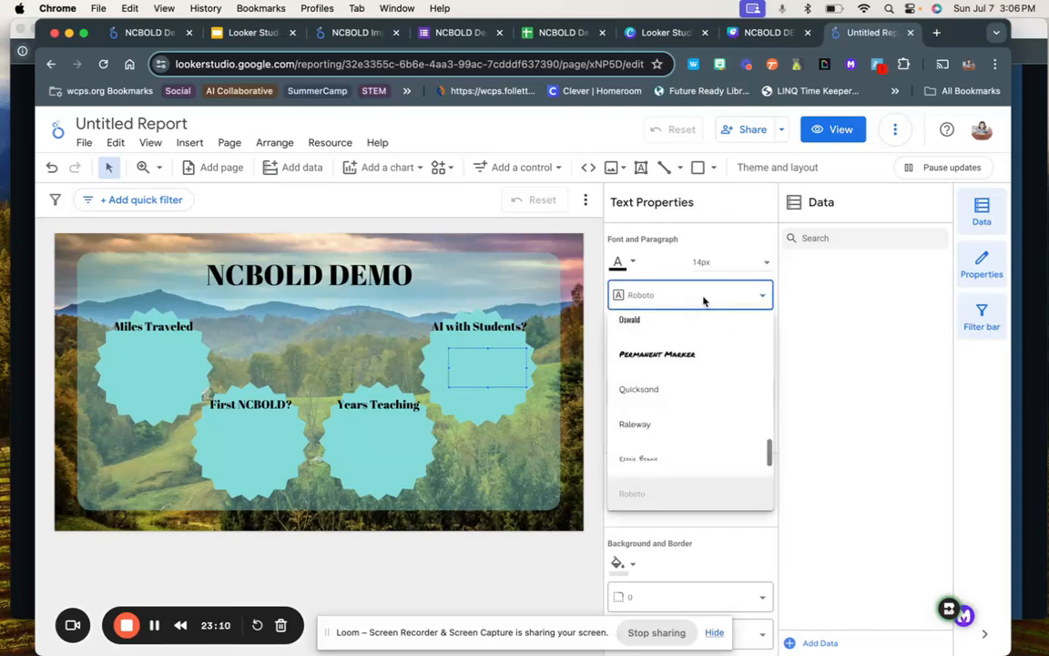
left_click(525, 458)
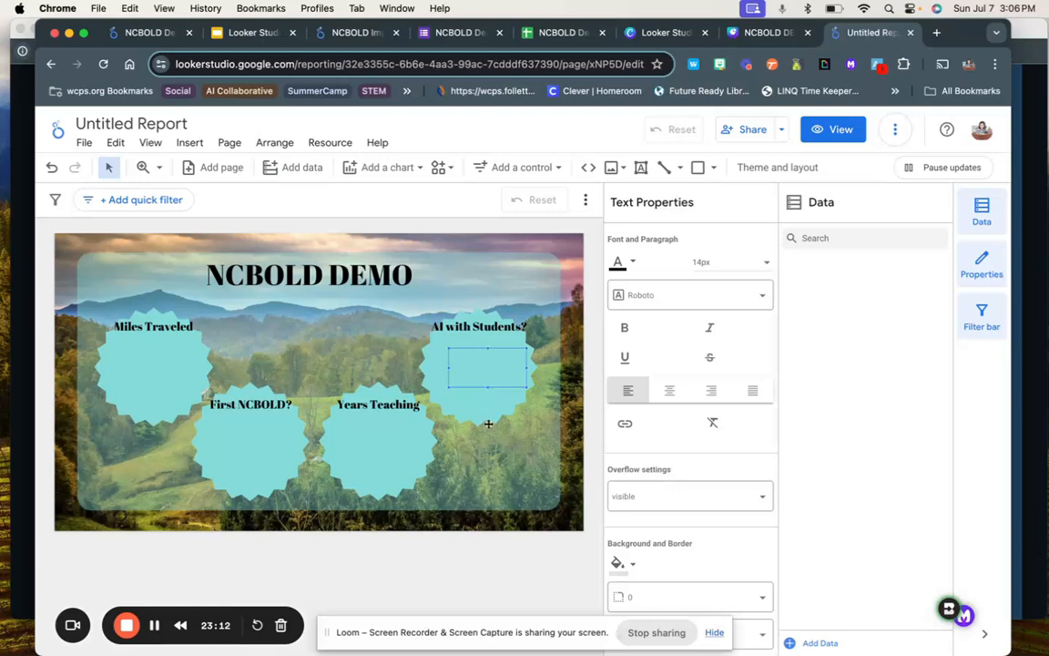
left_click(564, 412)
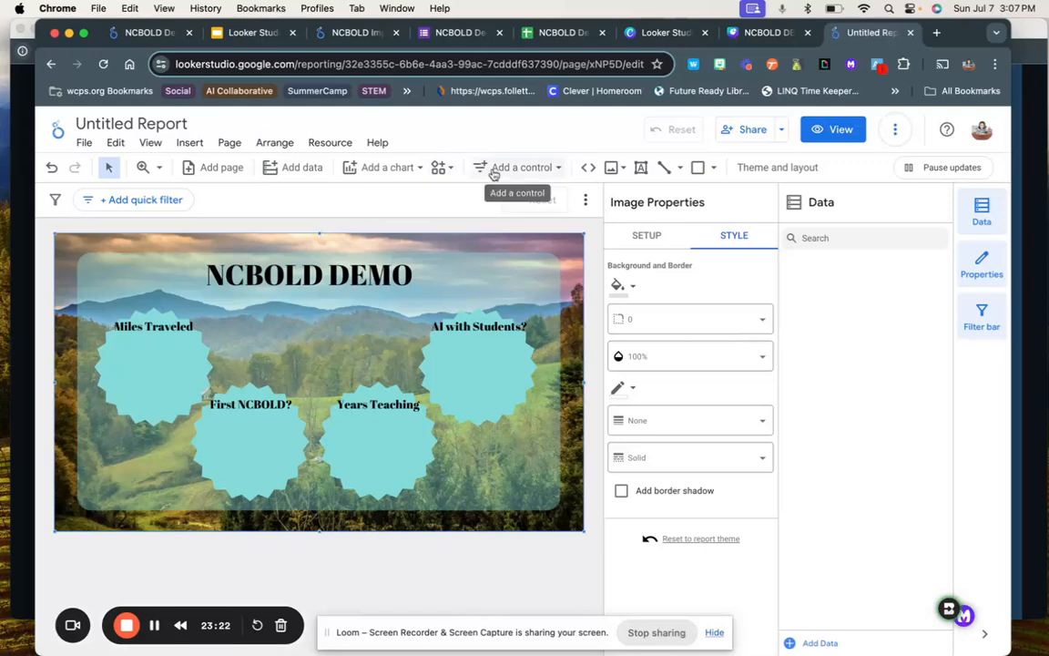
Step: Add a scorecard chart inside the Miles Traveled badge, sized to fit below its heading
left_click(397, 172)
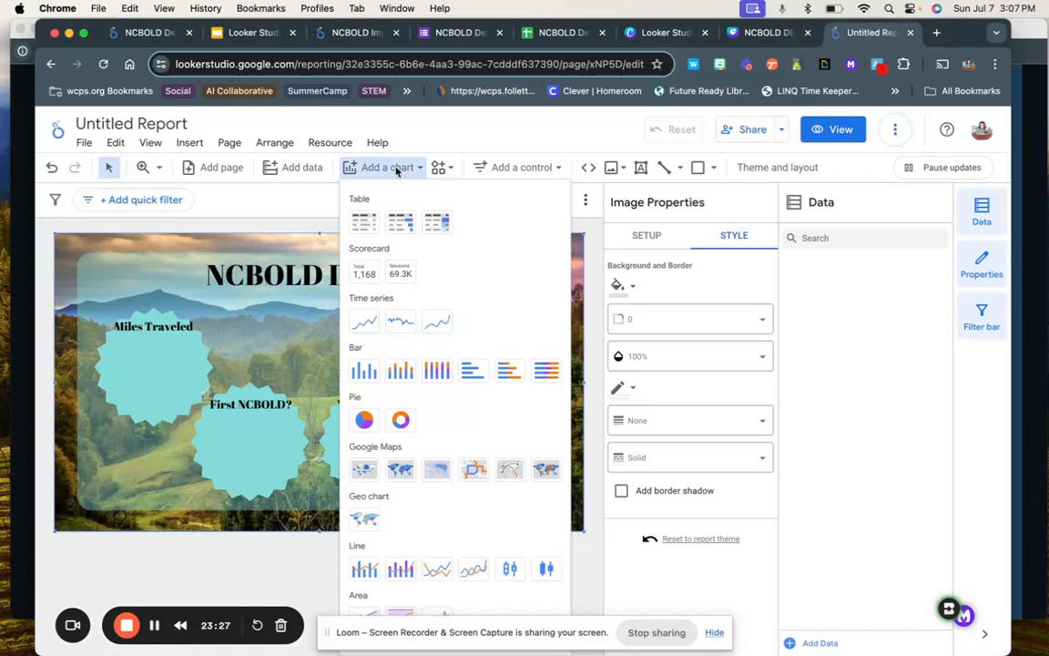
left_click(364, 274)
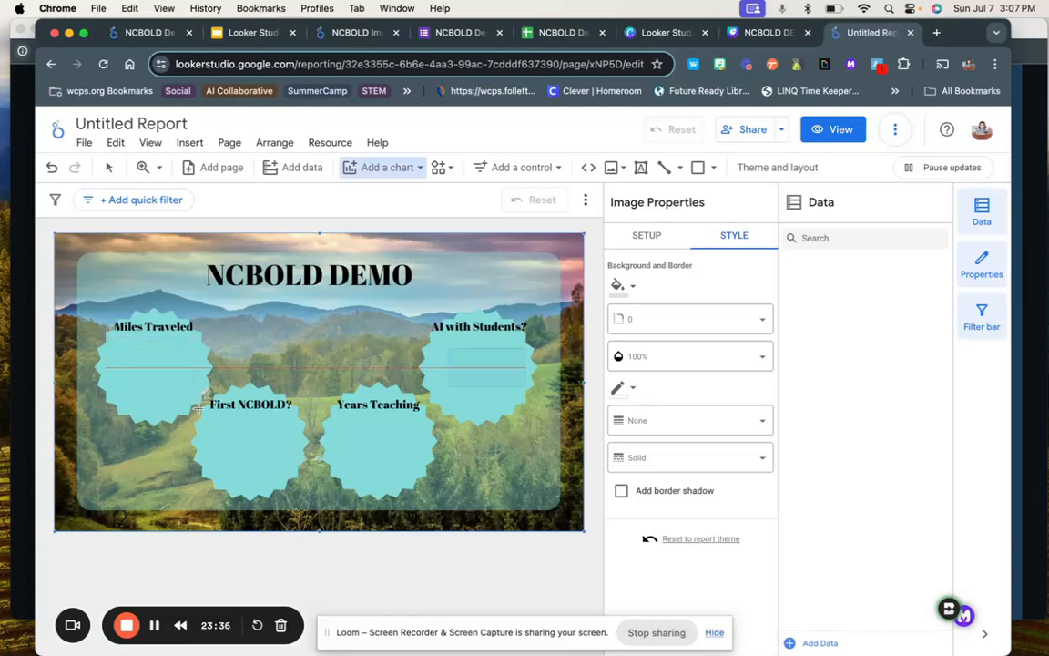
left_click_drag(198, 407, 199, 407)
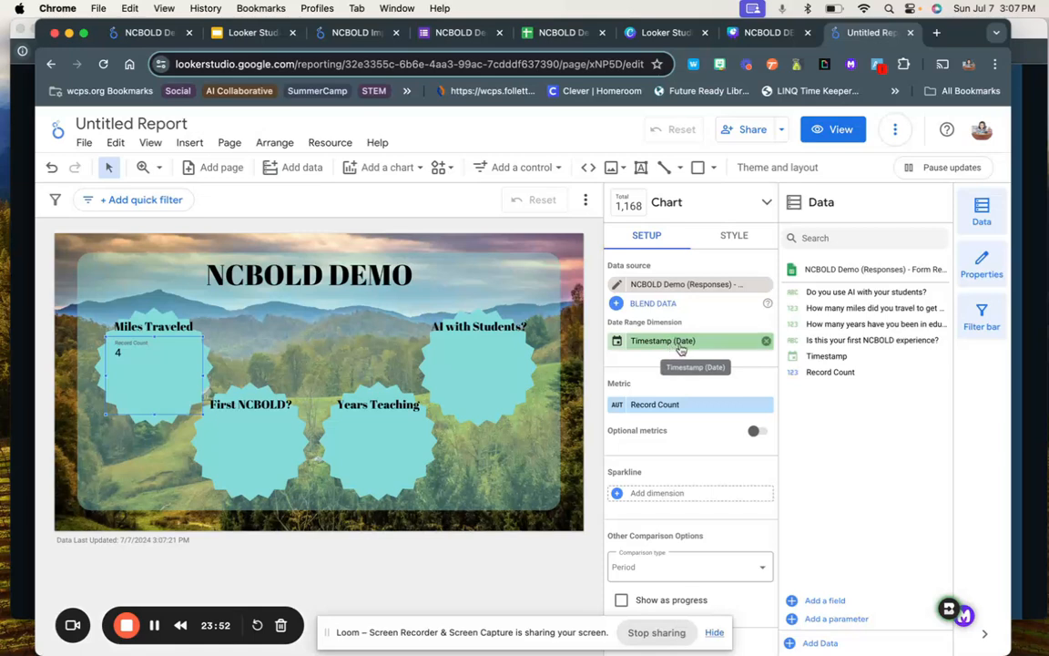
Step: Set the scorecard's metric to "How many miles did you travel to get here?" with the Average aggregation
scroll(684, 374, "down", 2)
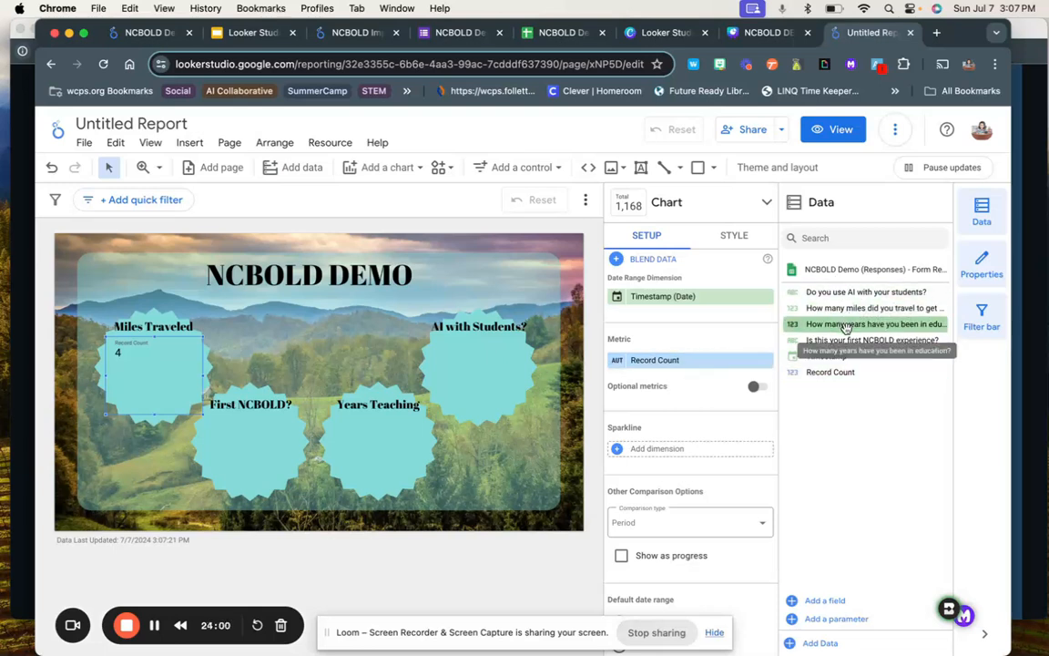
left_click_drag(846, 310, 672, 365)
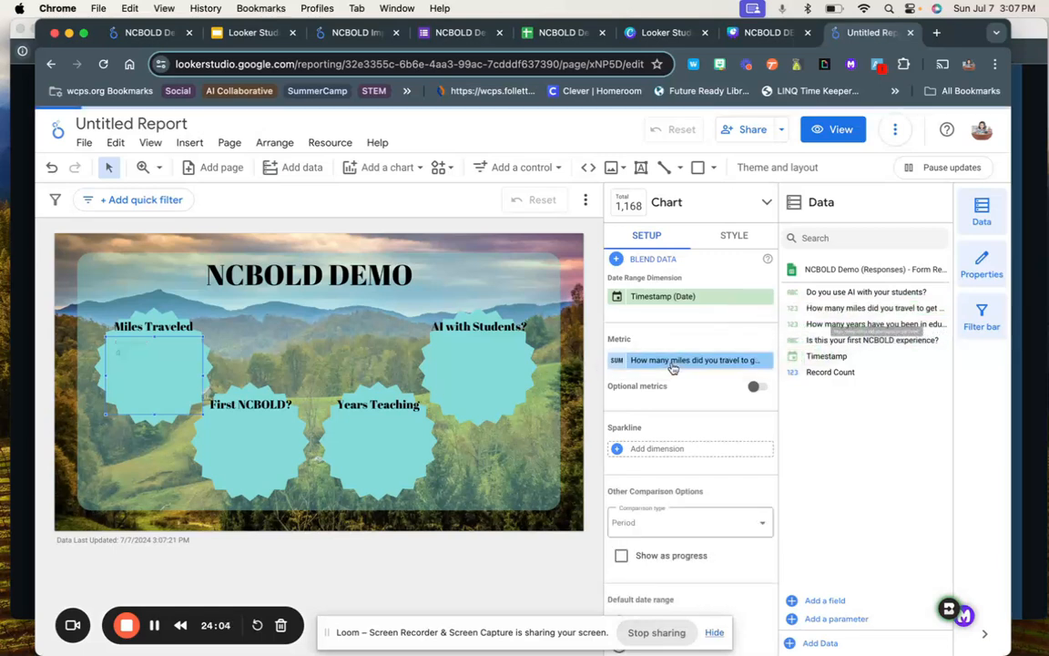
left_click(619, 362)
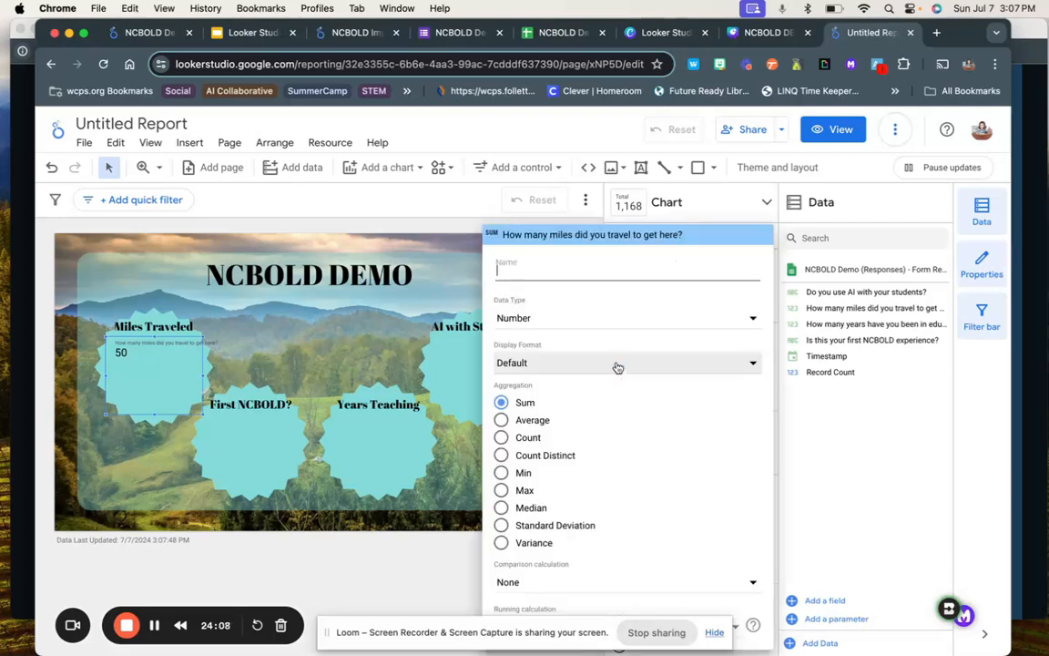
left_click(525, 421)
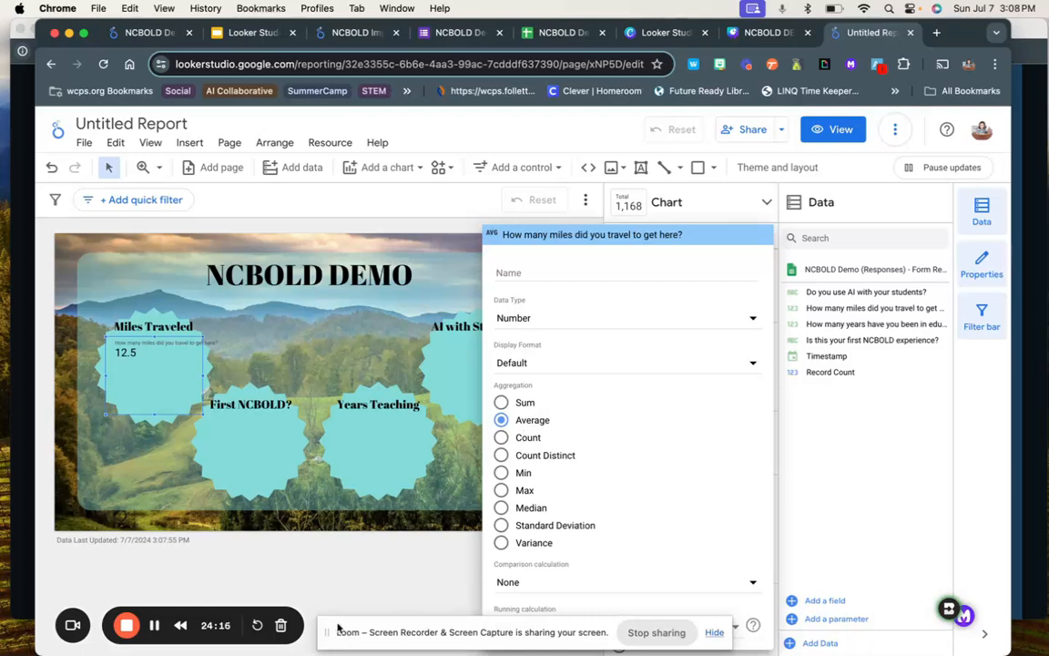
left_click(380, 567)
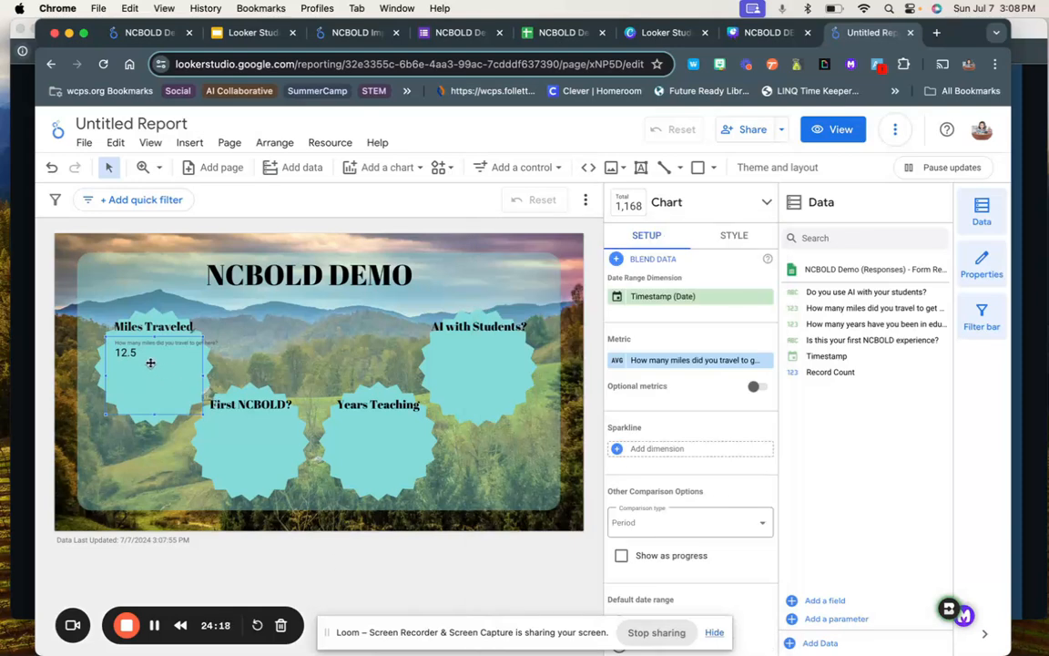
Step: Hide the metric name on the Miles Traveled scorecard and set its label font to Quicksand
left_click(734, 239)
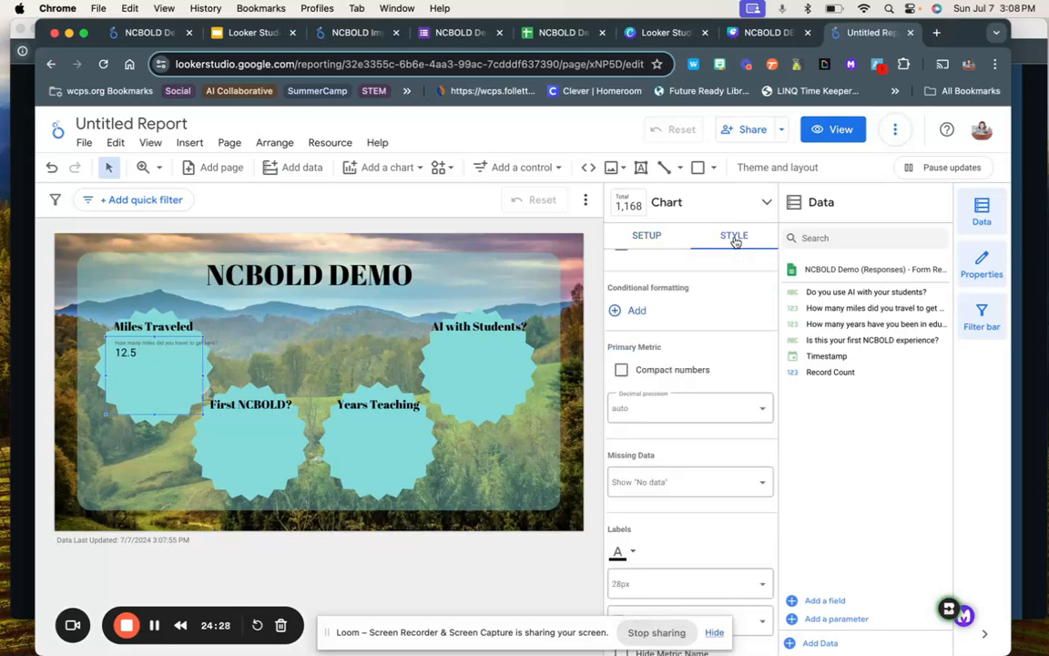
scroll(711, 325, "down", 1)
scroll(711, 325, "down", 5)
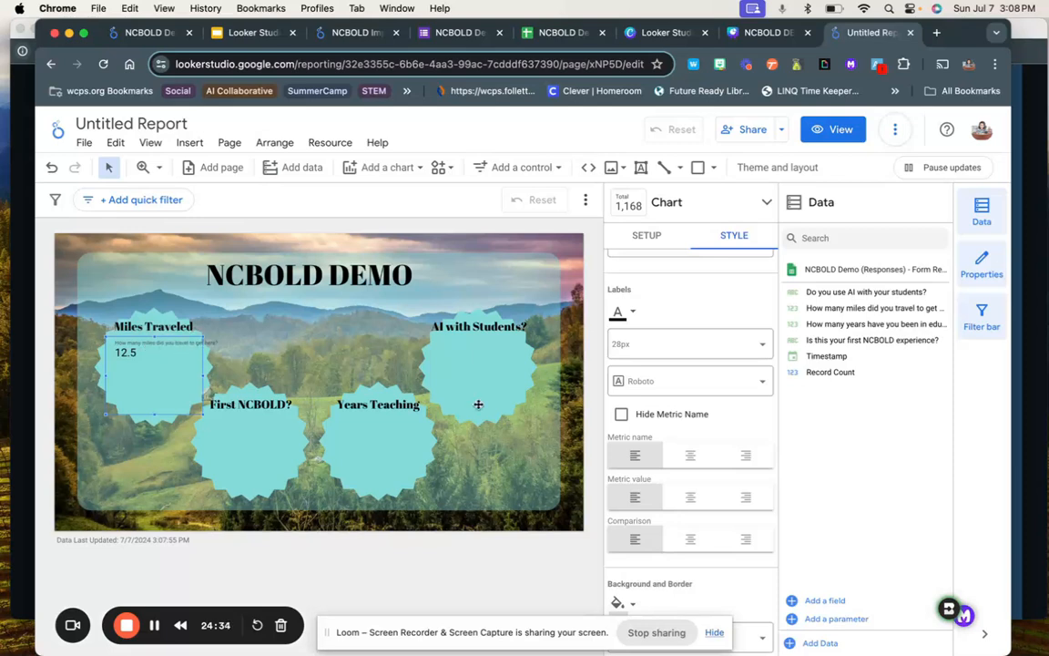
scroll(765, 430, "down", 1)
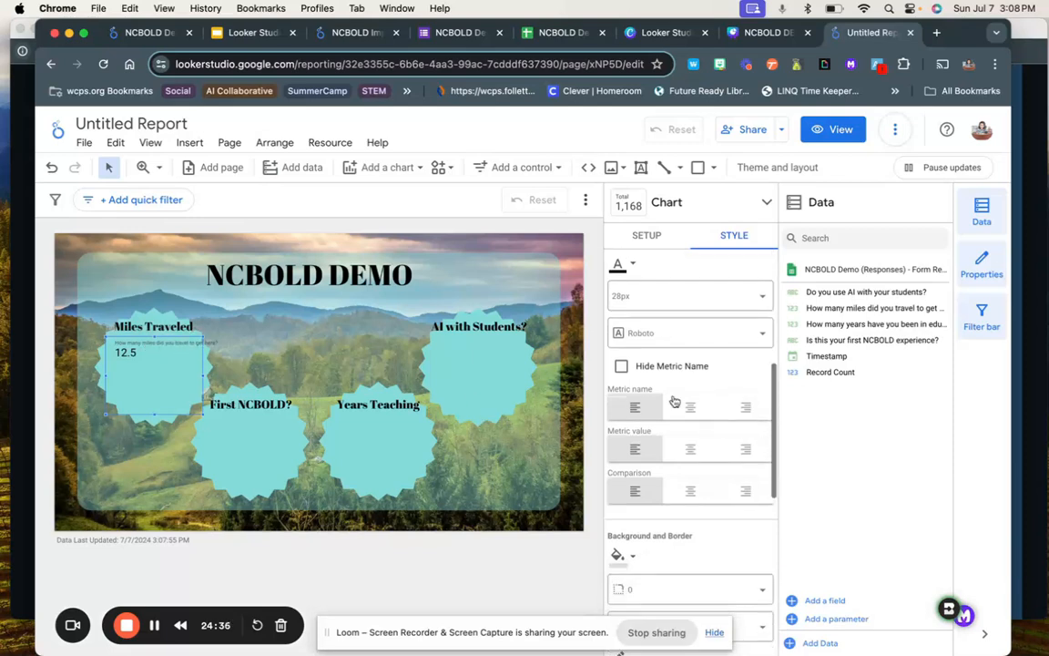
left_click(621, 367)
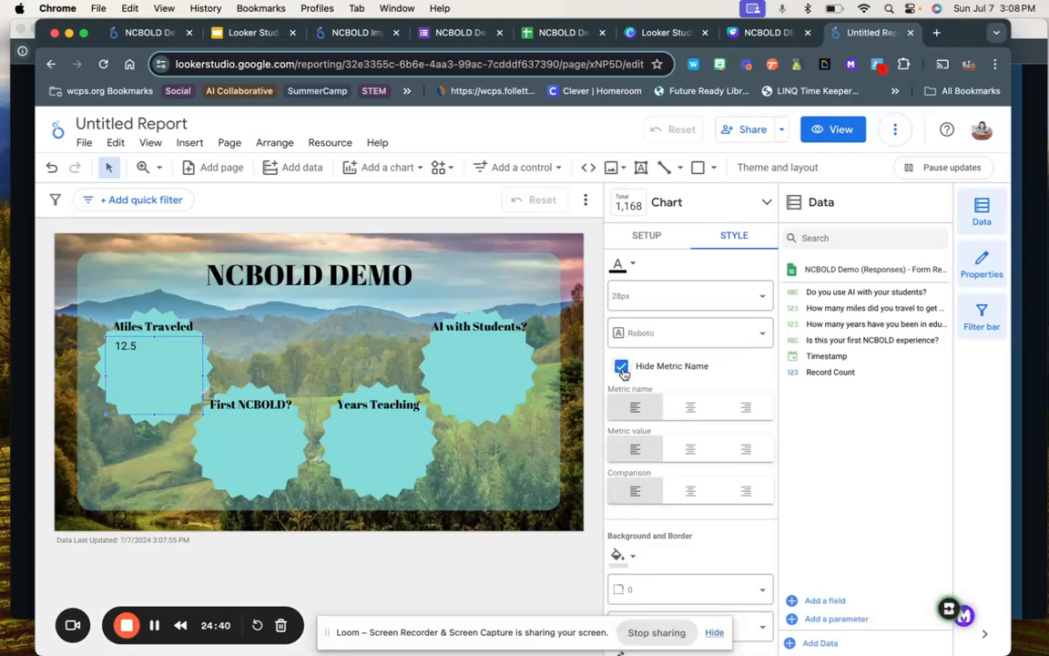
left_click(672, 339)
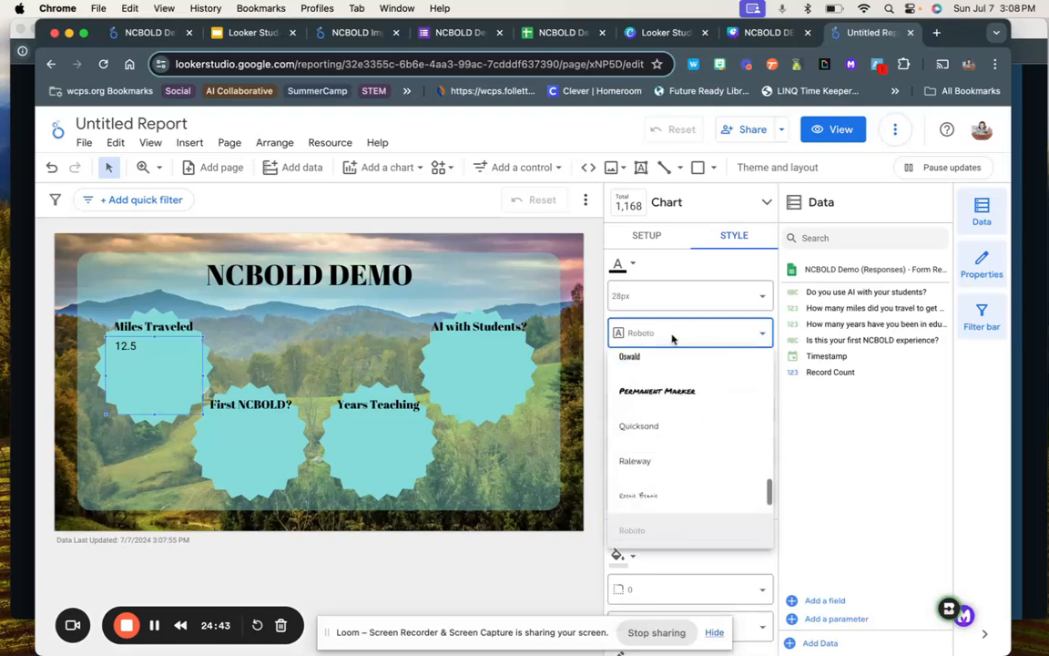
left_click(679, 424)
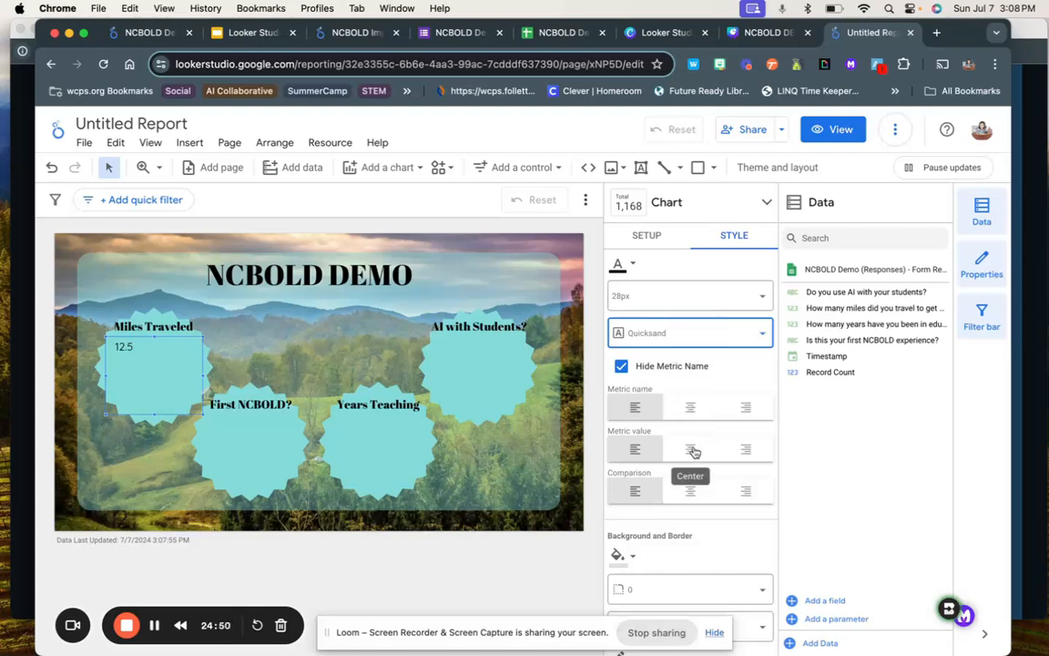
Step: Center the metric value within the Miles Traveled scorecard
left_click(692, 450)
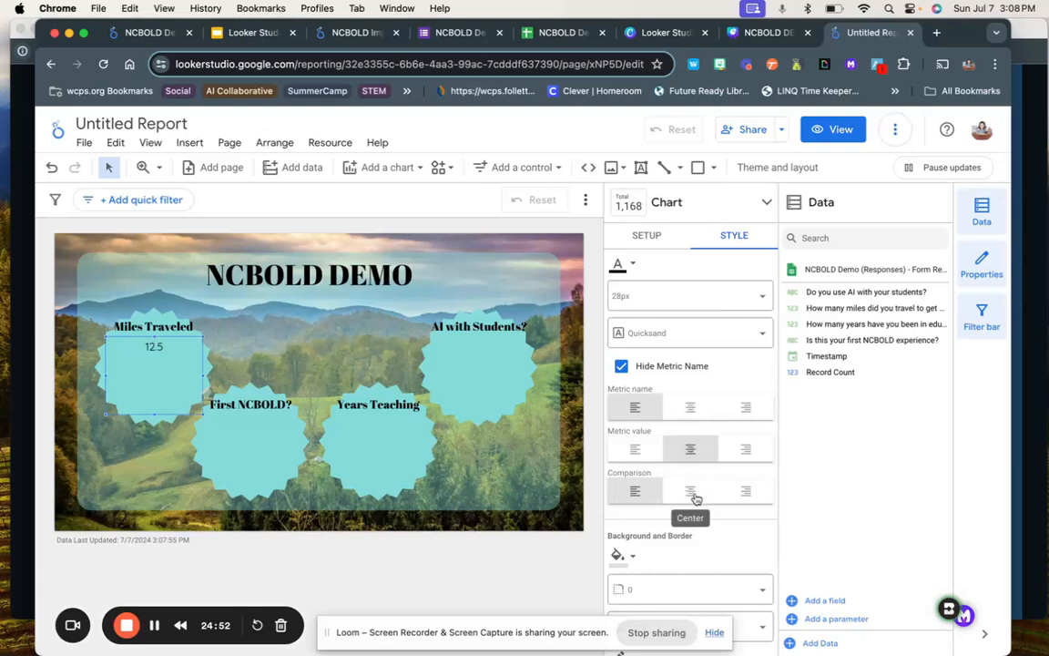
left_click(690, 491)
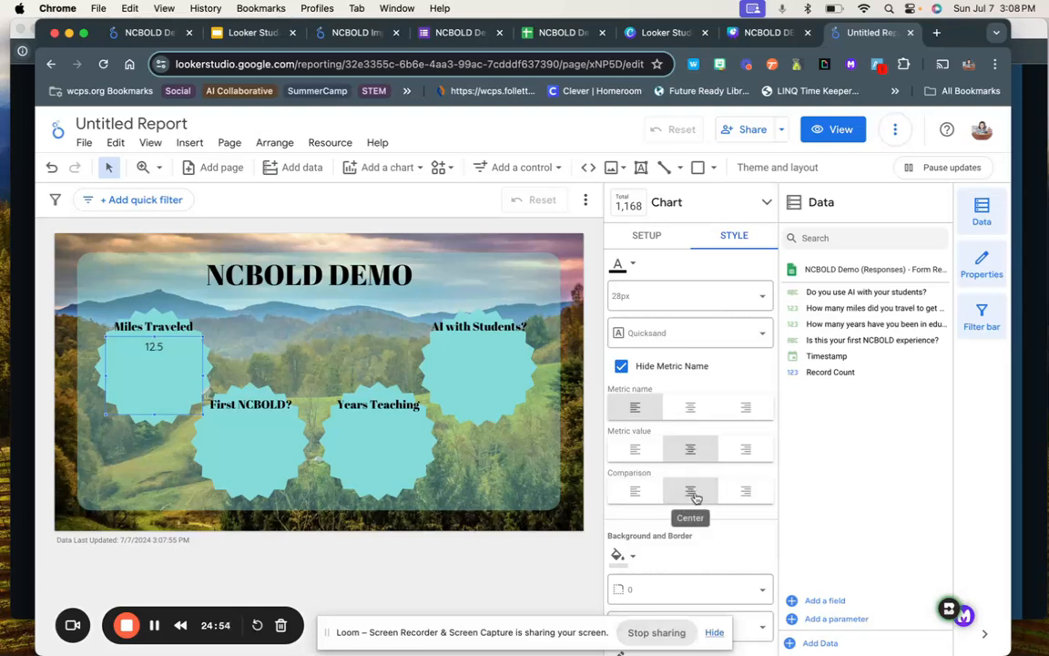
left_click(631, 496)
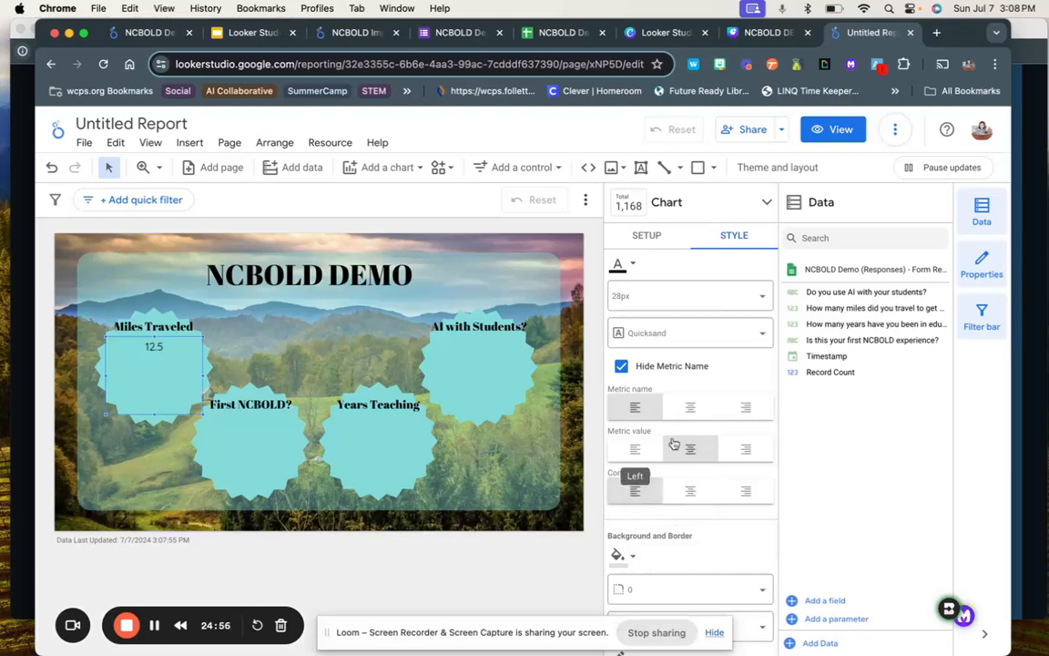
Step: Set the label font size of the Miles Traveled scorecard to auto
left_click(670, 295)
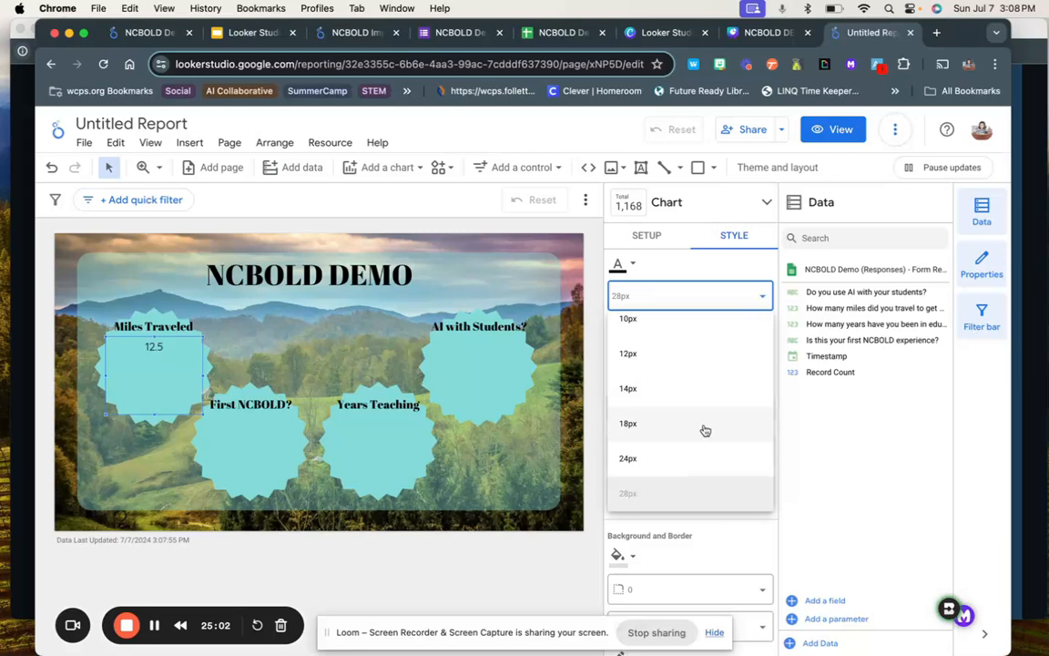
scroll(705, 428, "down", 5)
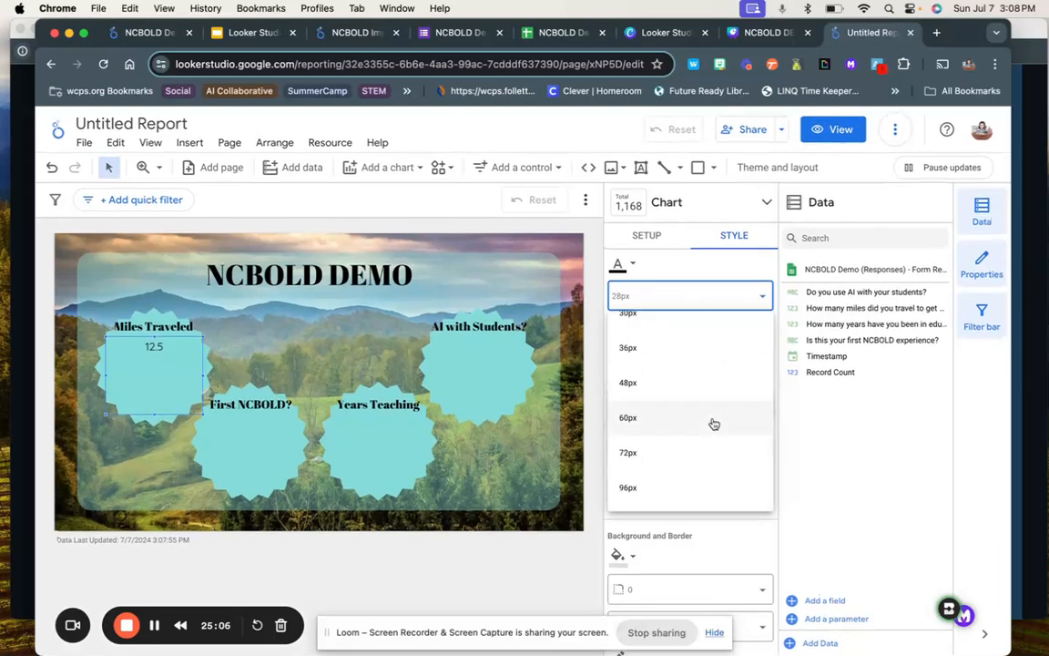
scroll(721, 494, "up", 5)
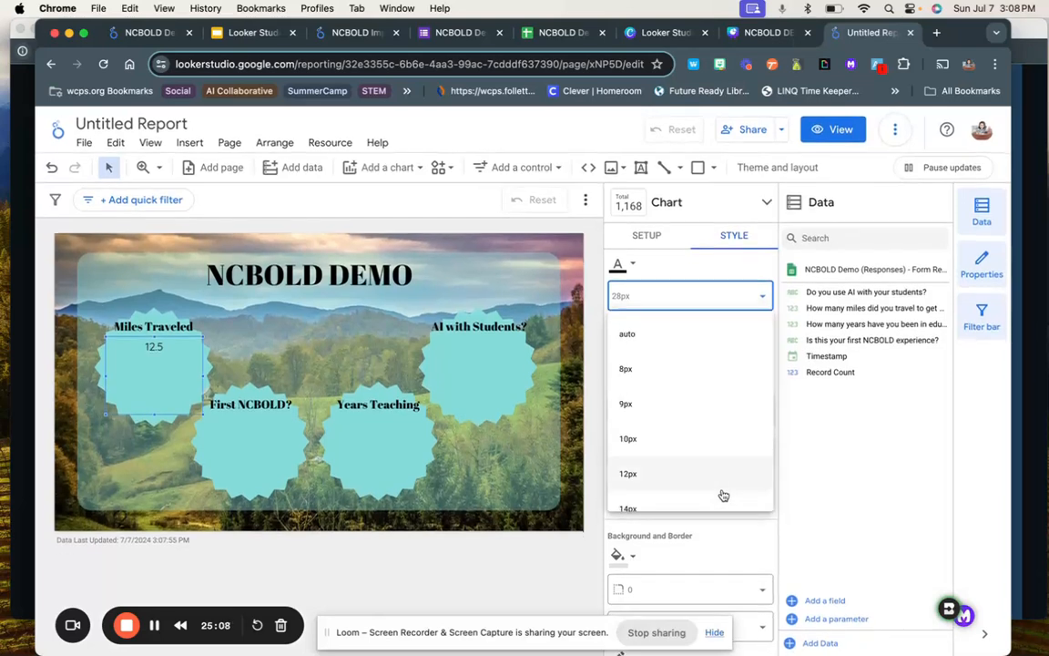
left_click(682, 337)
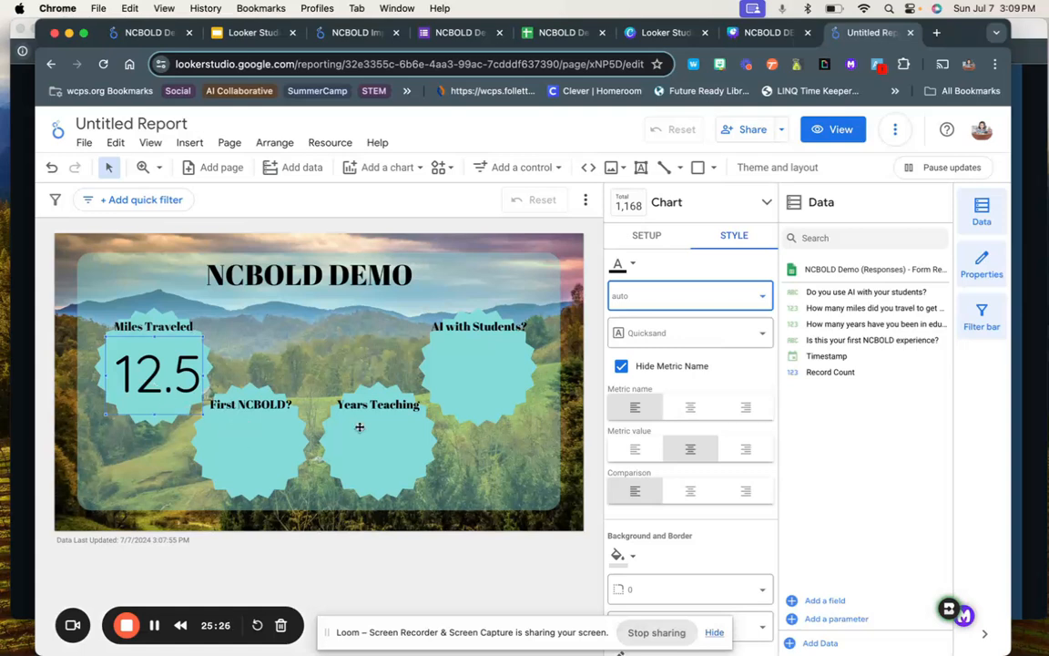
Step: Add a scorecard inside the Years Teaching badge, below its title
left_click(392, 171)
left_click(361, 274)
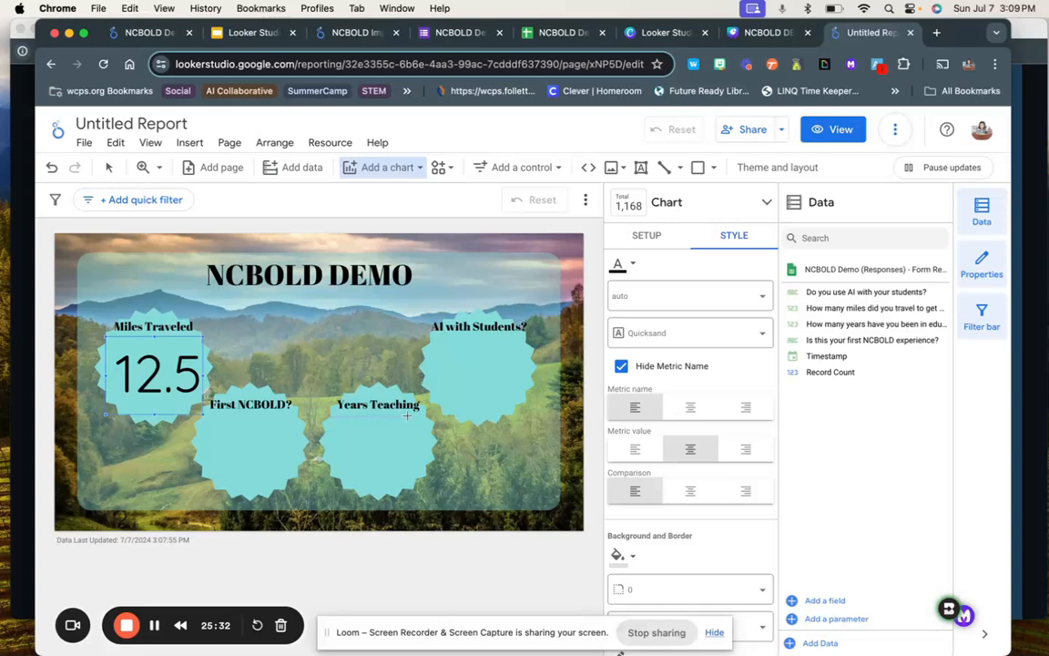
left_click_drag(428, 481, 424, 483)
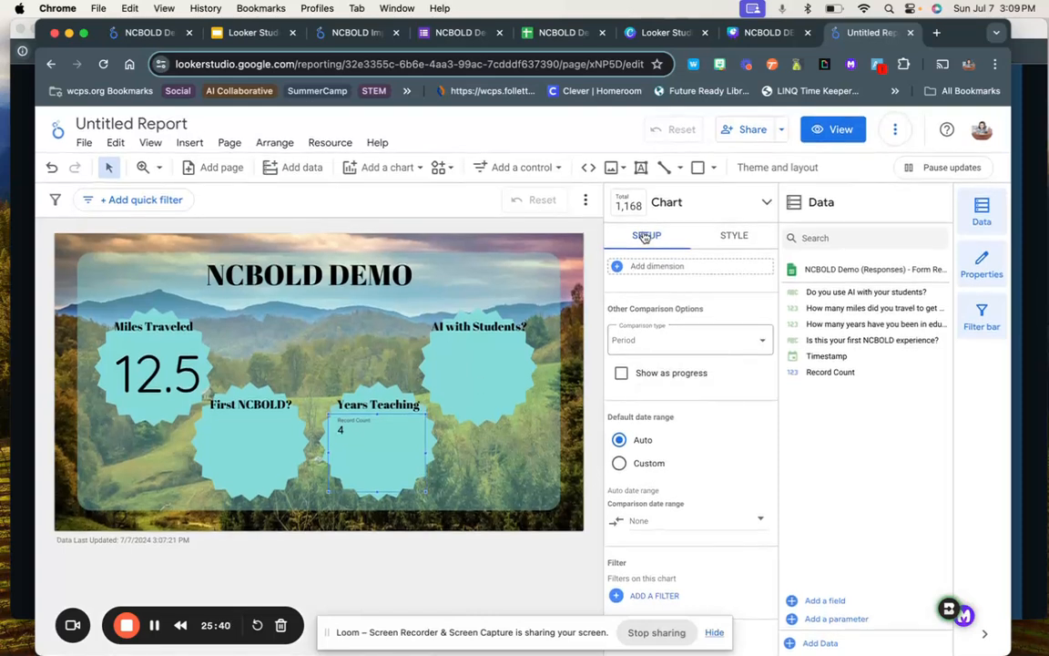
Step: Set the Years Teaching scorecard's metric to "How many years have you been in education?", keeping the Sum aggregation
scroll(661, 385, "down", 1)
scroll(661, 384, "up", 5)
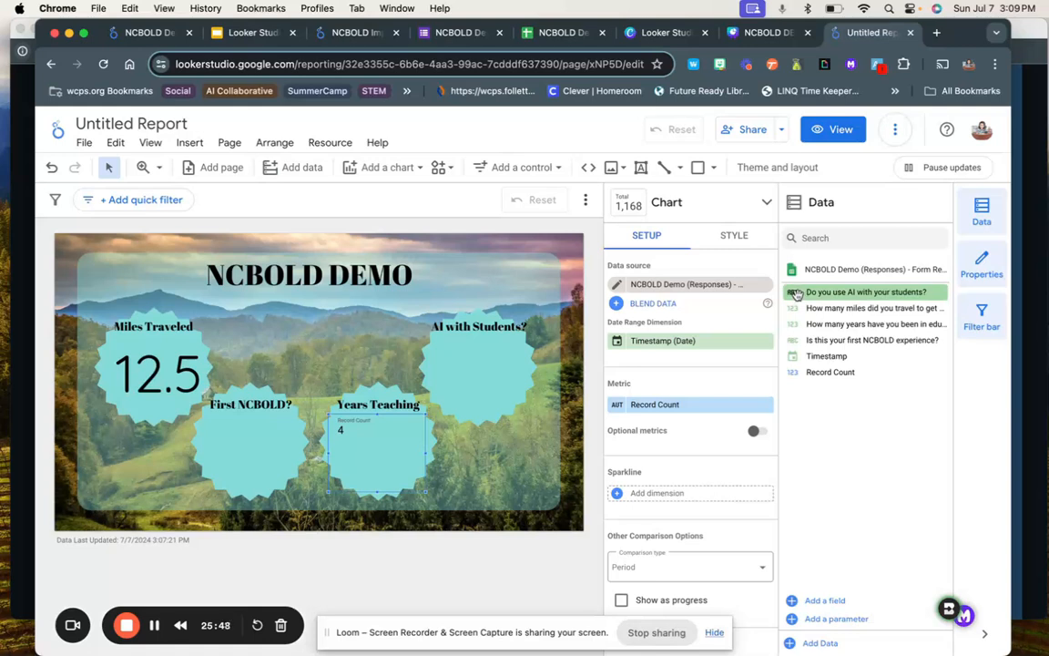
left_click_drag(834, 326, 658, 408)
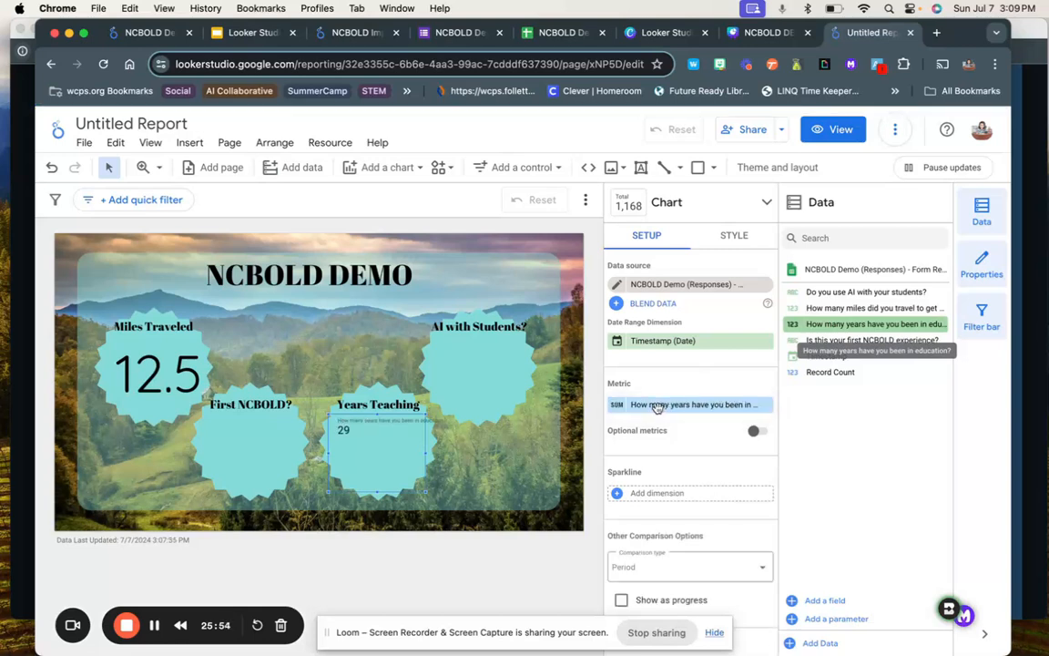
left_click(619, 406)
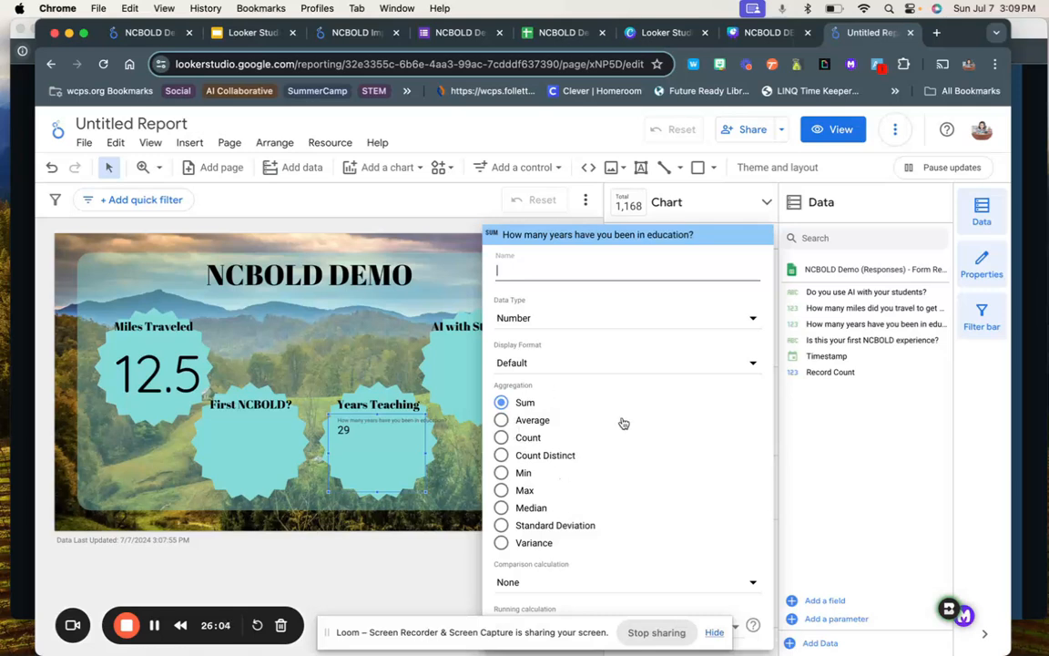
left_click(401, 569)
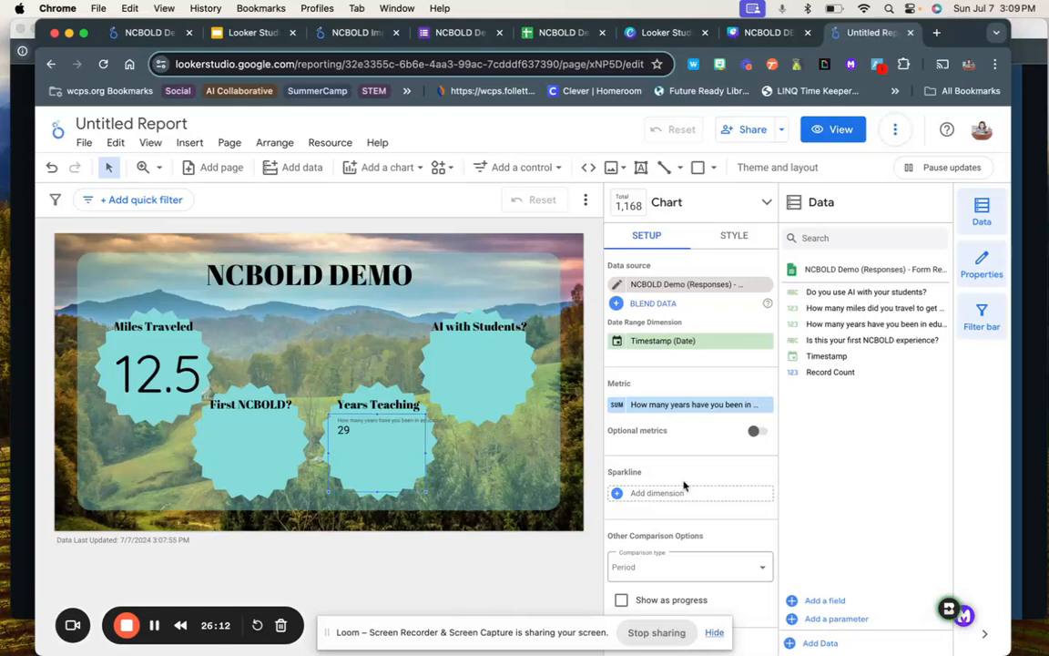
Step: Center the metric value in the Years Teaching scorecard and set its label font to Quicksand
scroll(683, 485, "down", 2)
scroll(683, 486, "up", 2)
left_click(730, 239)
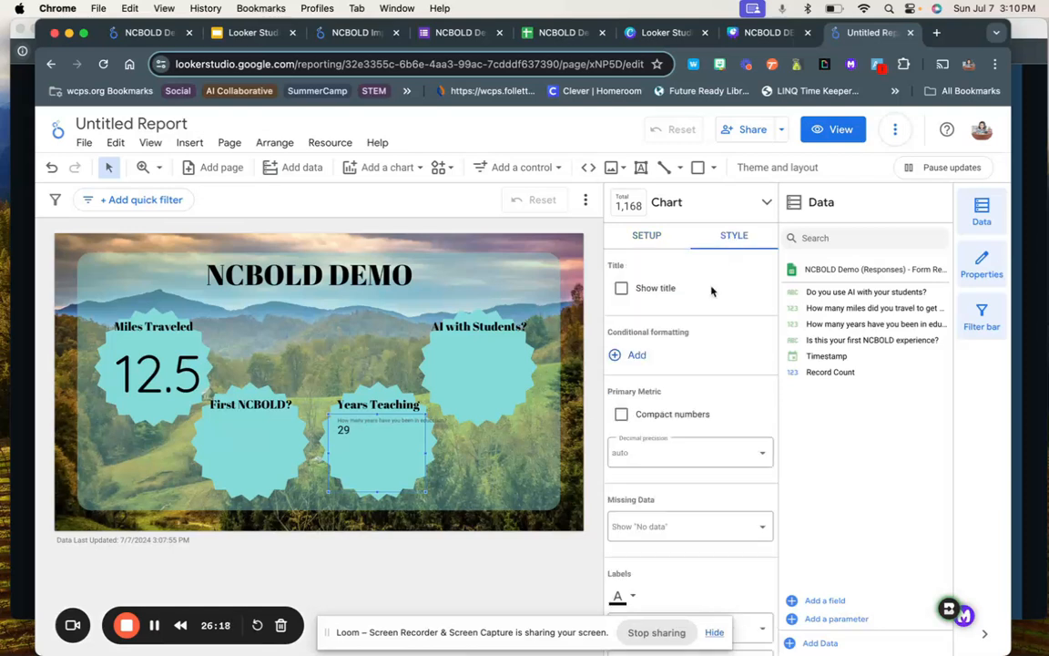
scroll(700, 328, "down", 3)
scroll(700, 328, "down", 3)
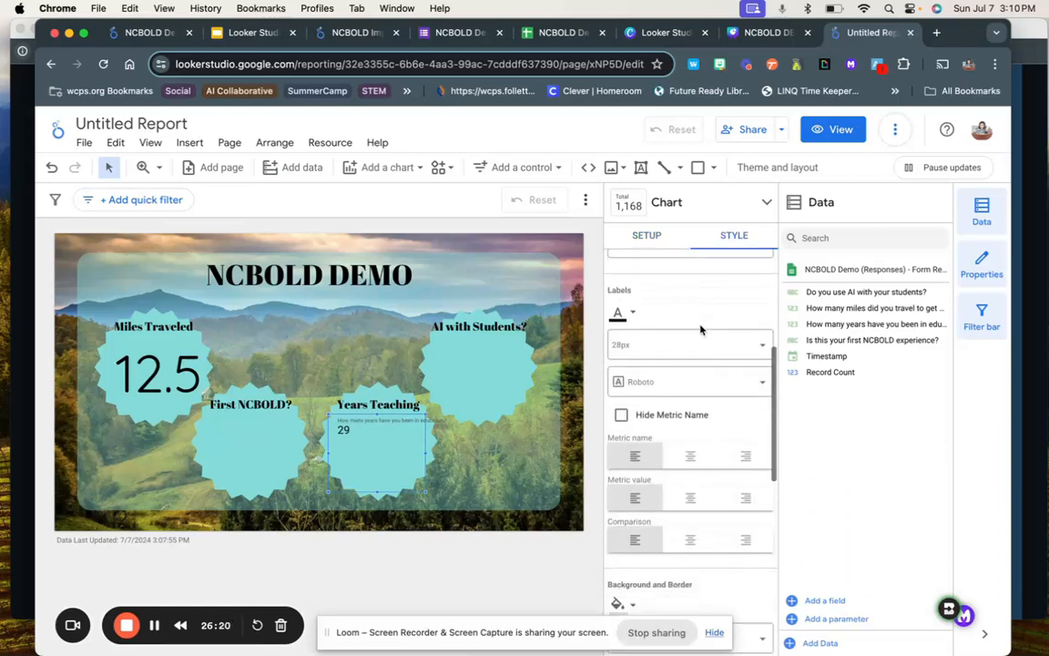
left_click(690, 488)
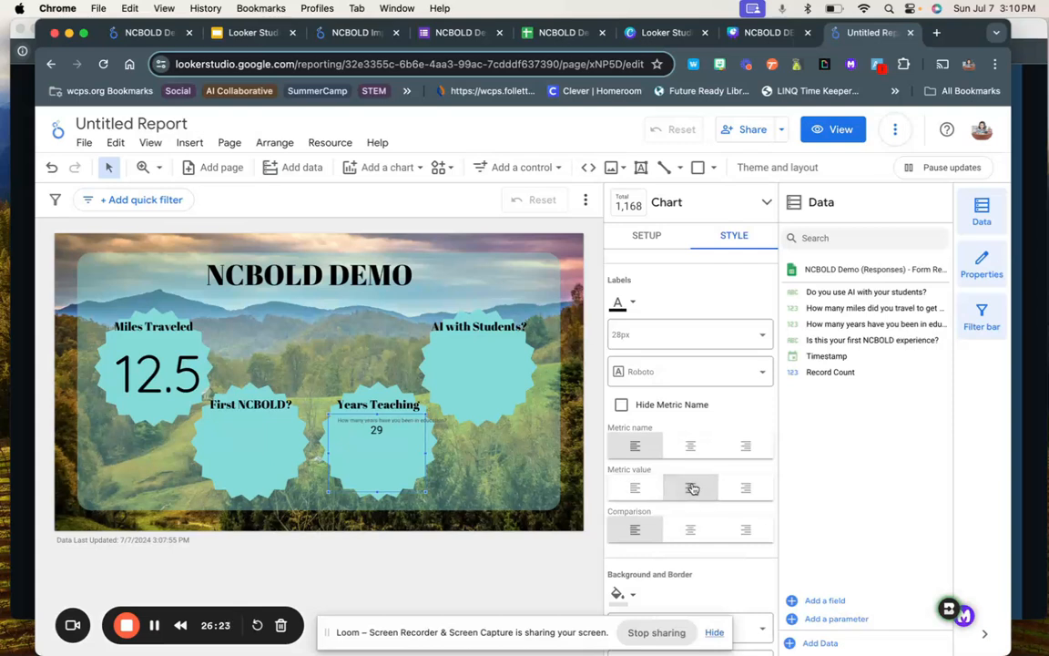
left_click(661, 377)
left_click(661, 466)
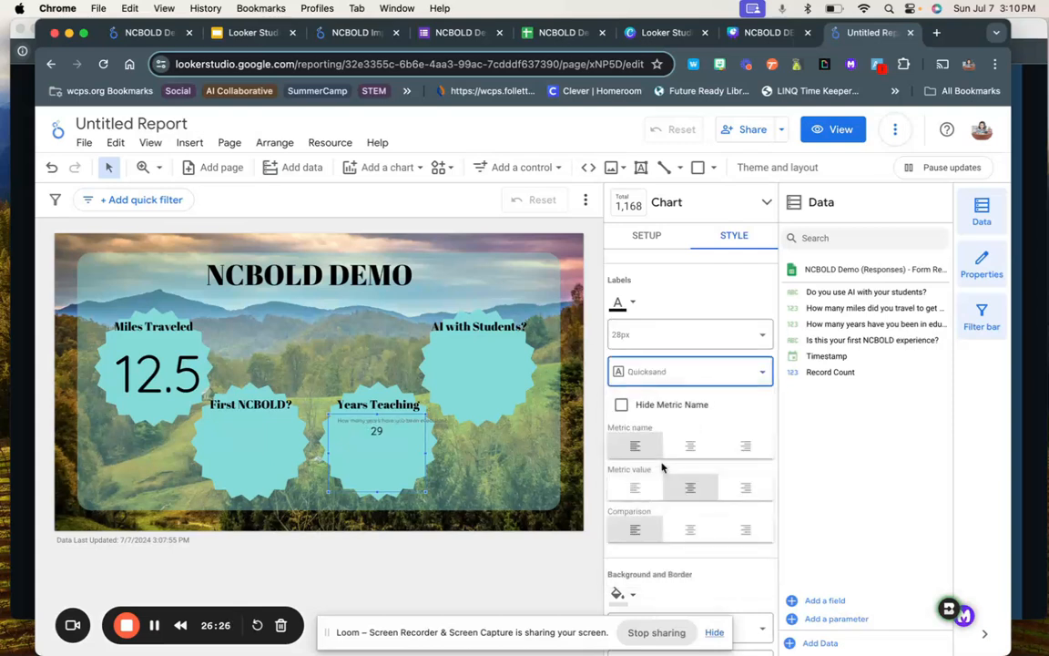
Step: Set the Years Teaching scorecard's label font size to auto and hide its metric name
left_click(665, 335)
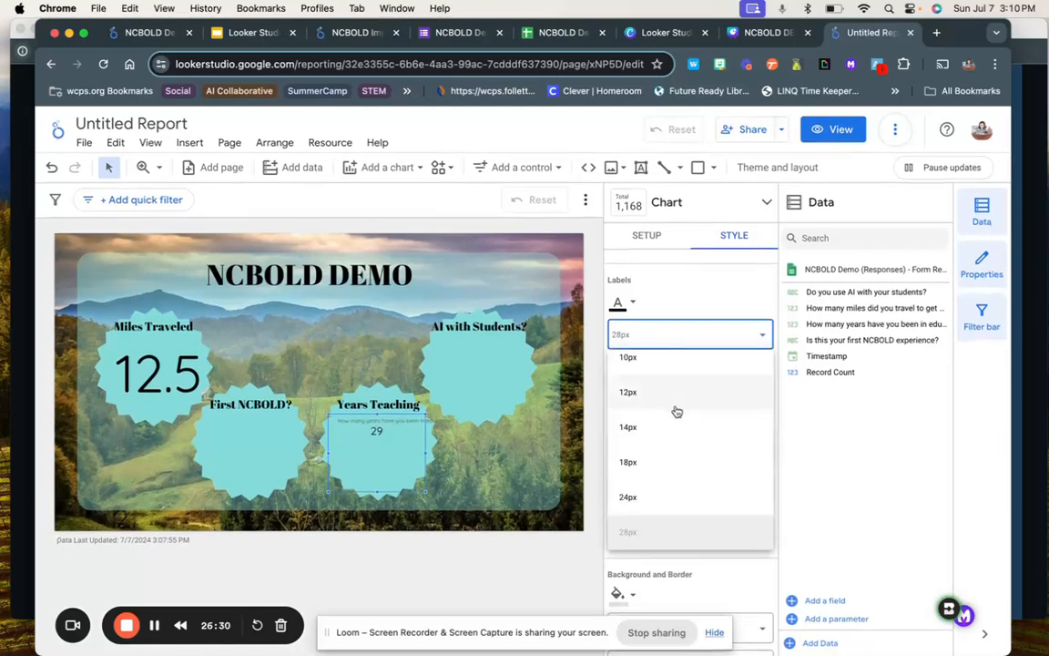
scroll(679, 411, "up", 2)
scroll(678, 412, "up", 1)
left_click(664, 370)
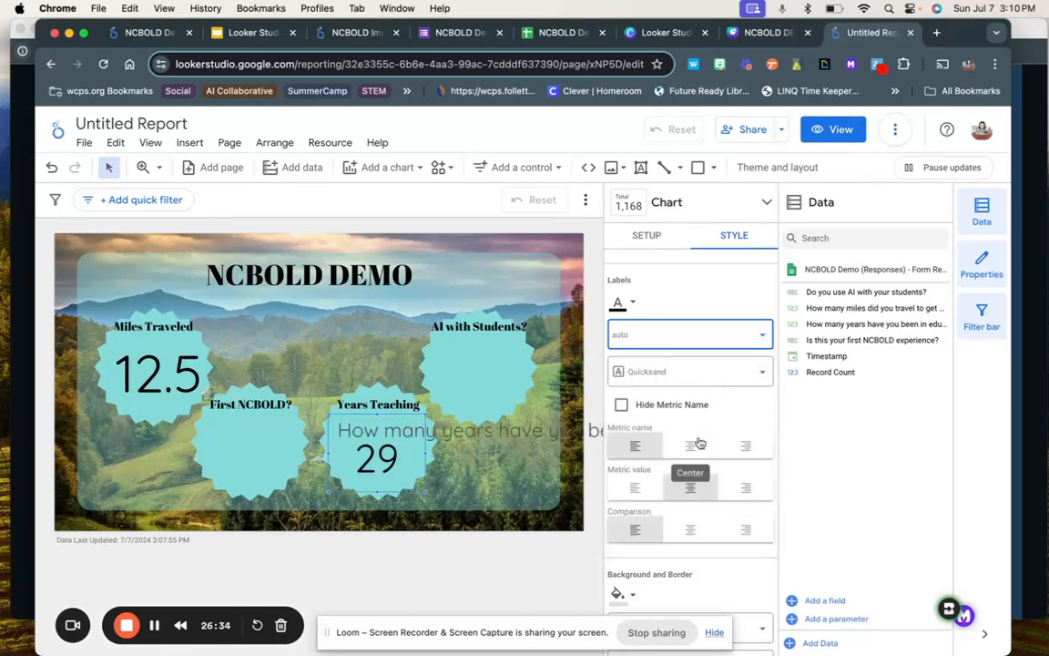
scroll(700, 442, "down", 1)
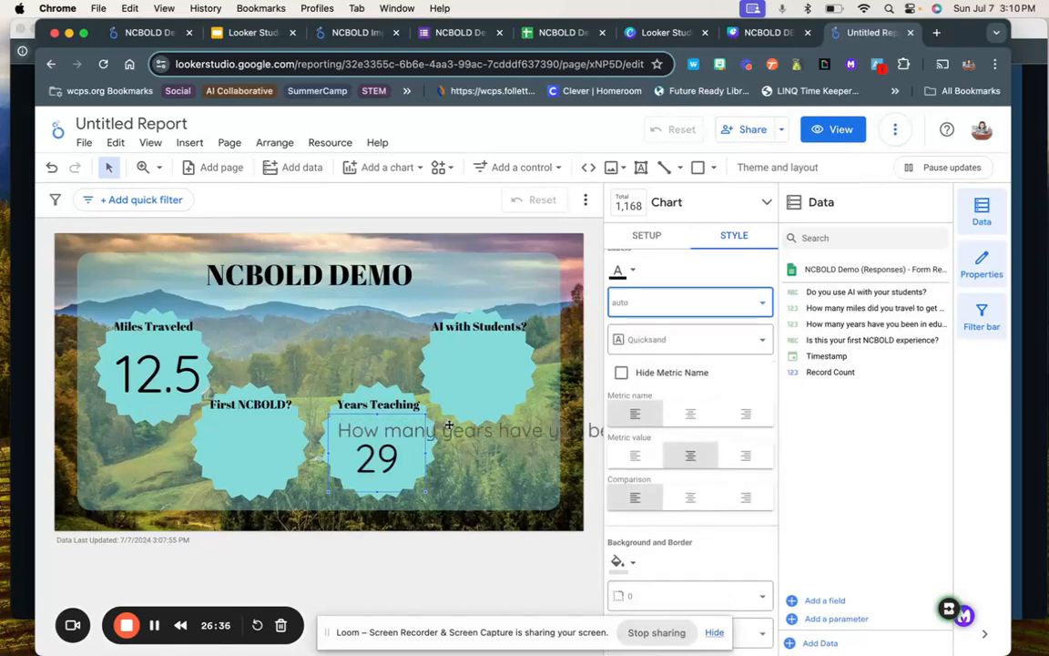
left_click(622, 373)
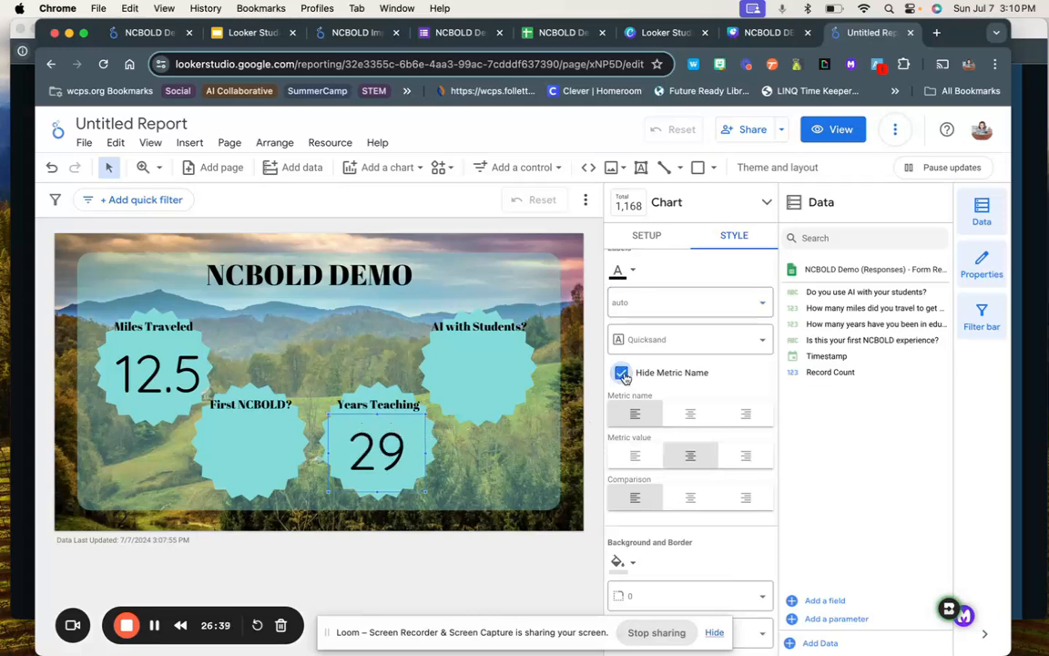
left_click(474, 510)
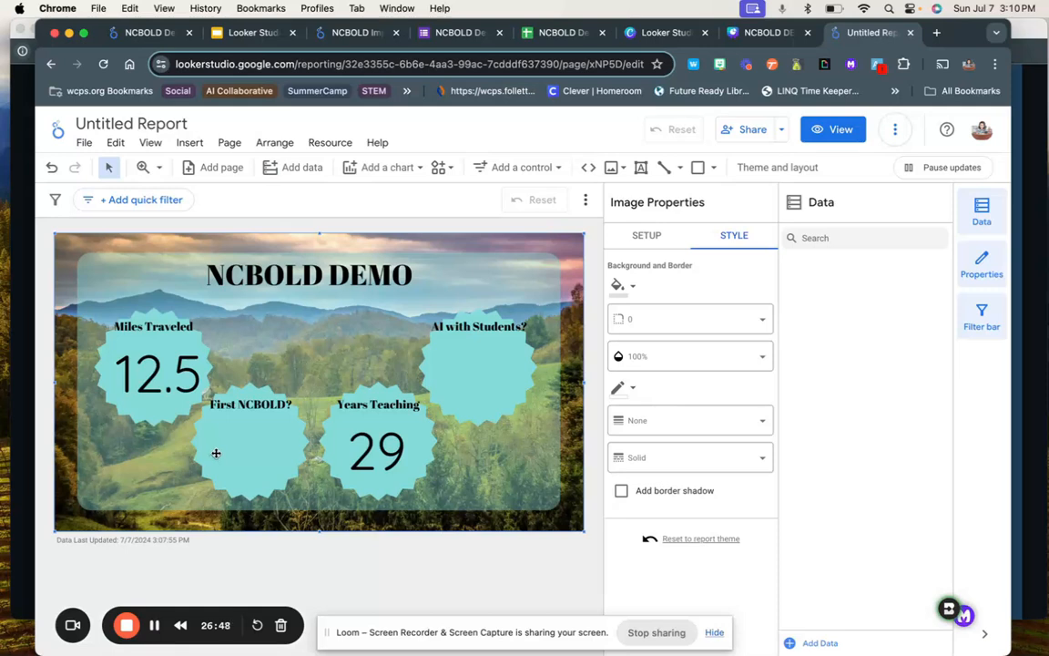
Step: Add a pie chart inside the First NCBOLD? badge, below its title
left_click(389, 169)
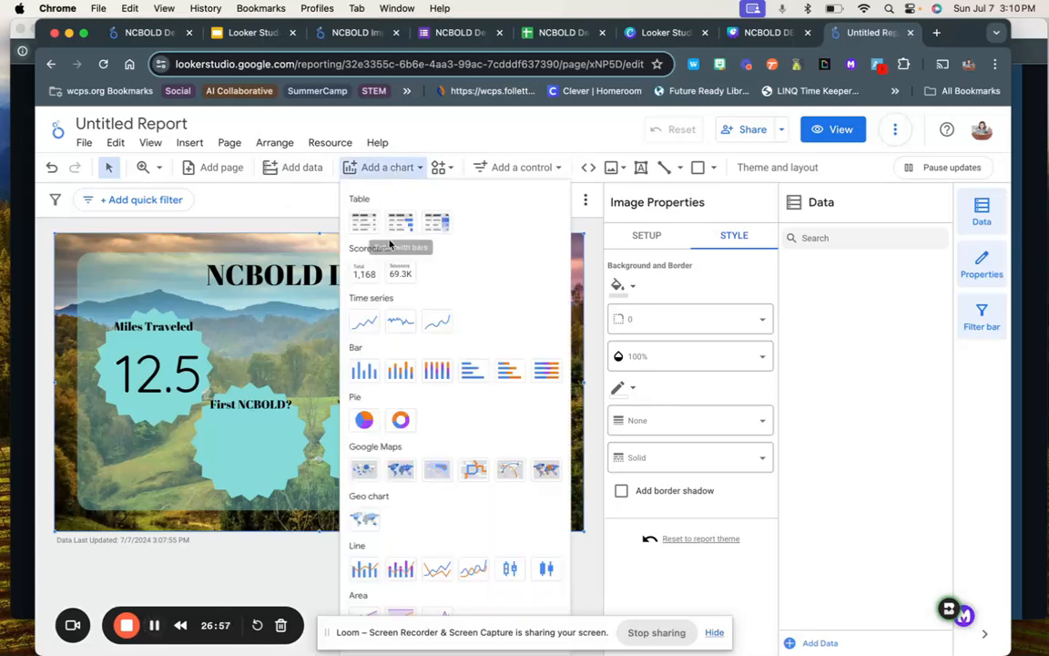
left_click(365, 420)
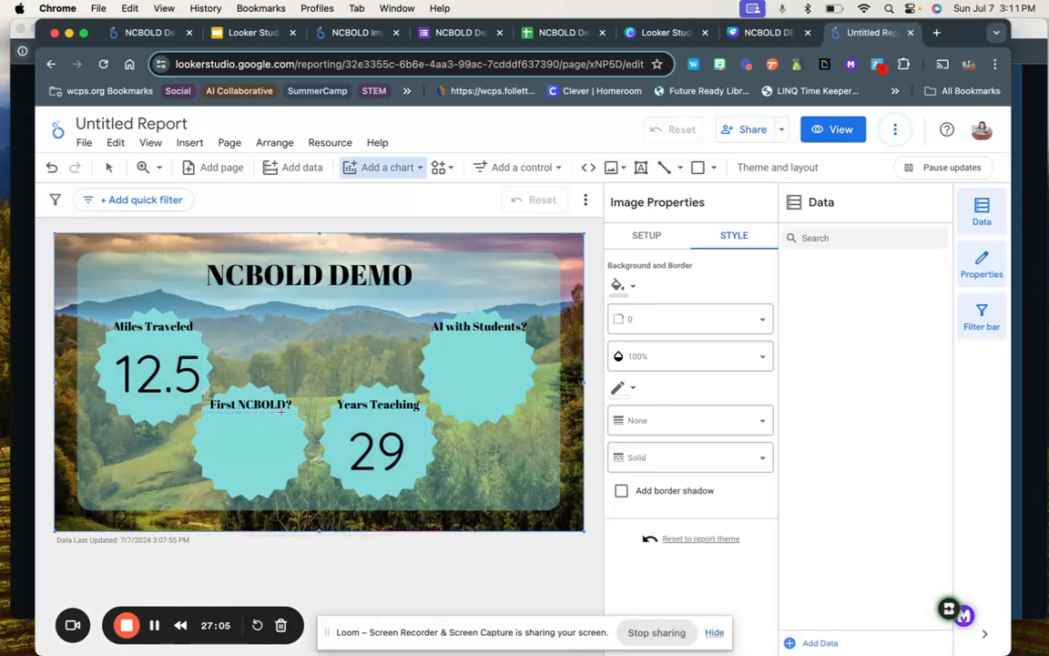
left_click_drag(291, 493, 302, 494)
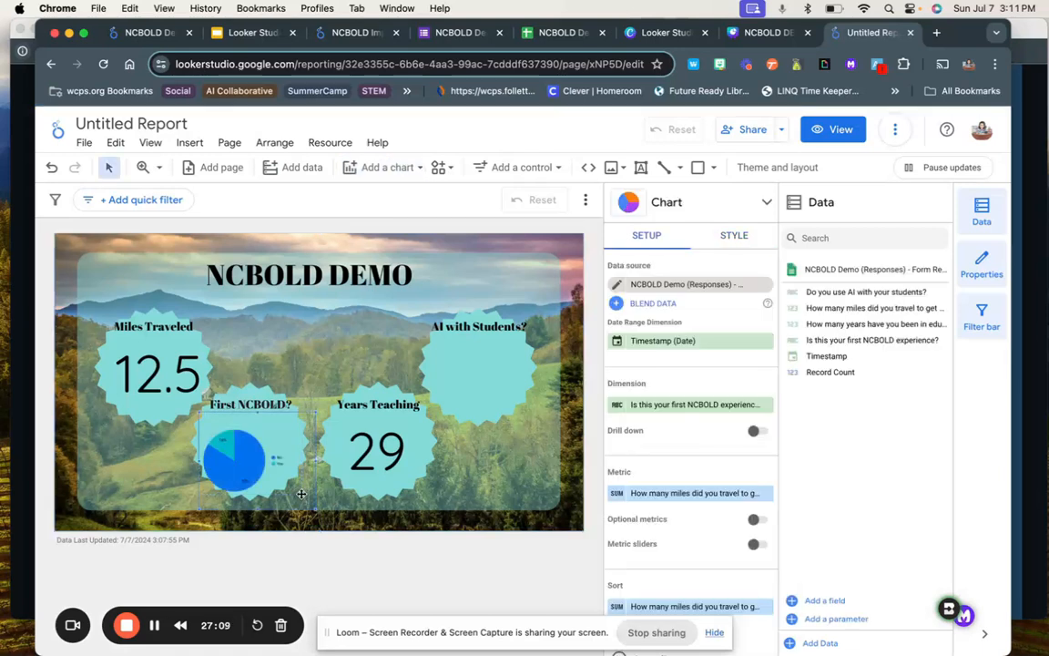
Step: Resize and reposition the pie chart so it sits inside the First NCBOLD? badge, and clear any cross-filter applied by it
mouse_move(237, 443)
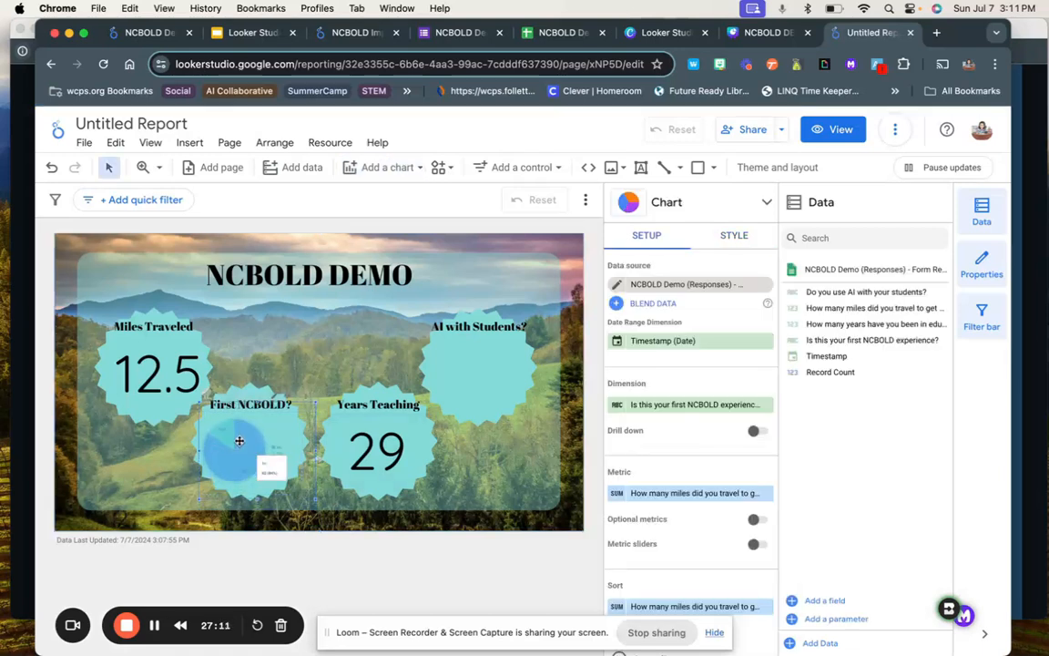
left_click(240, 443)
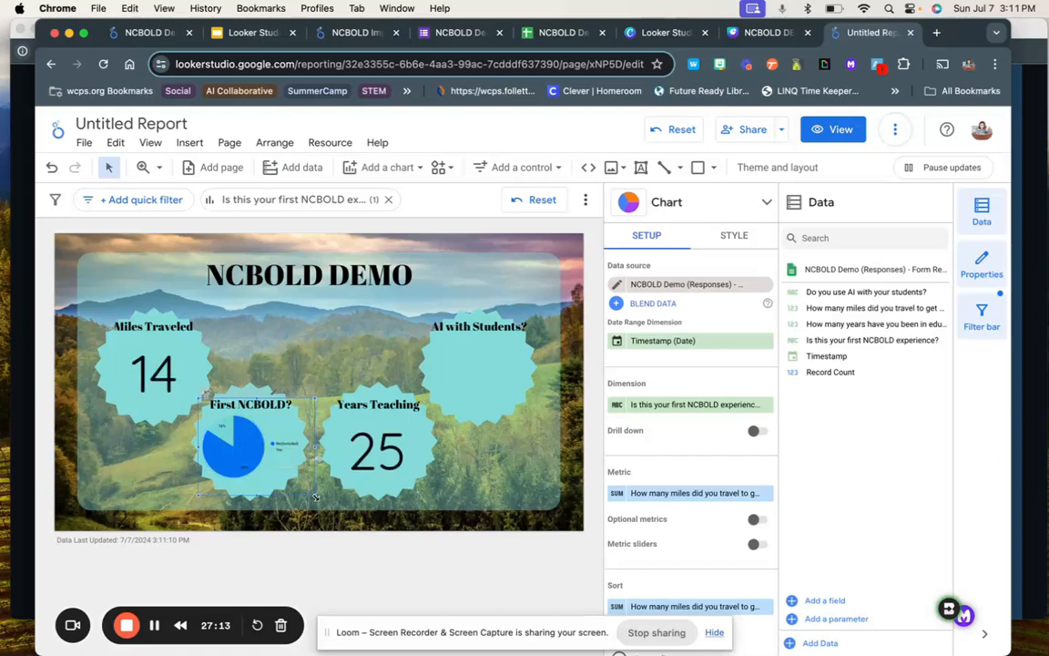
left_click_drag(314, 495, 319, 501)
left_click(245, 455)
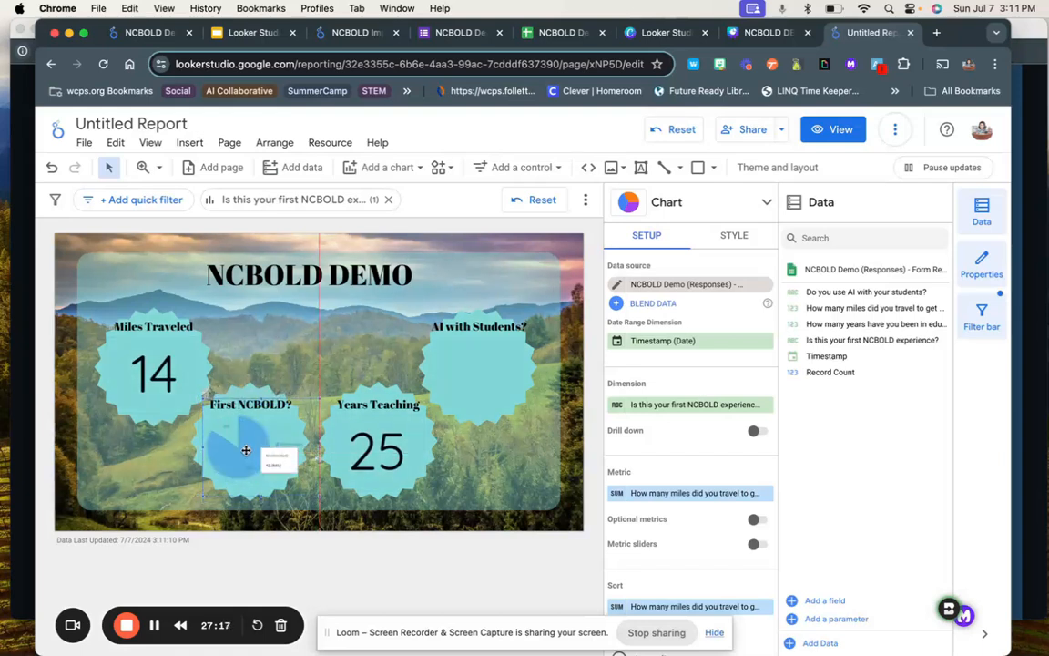
left_click_drag(318, 400, 318, 404)
left_click(258, 444)
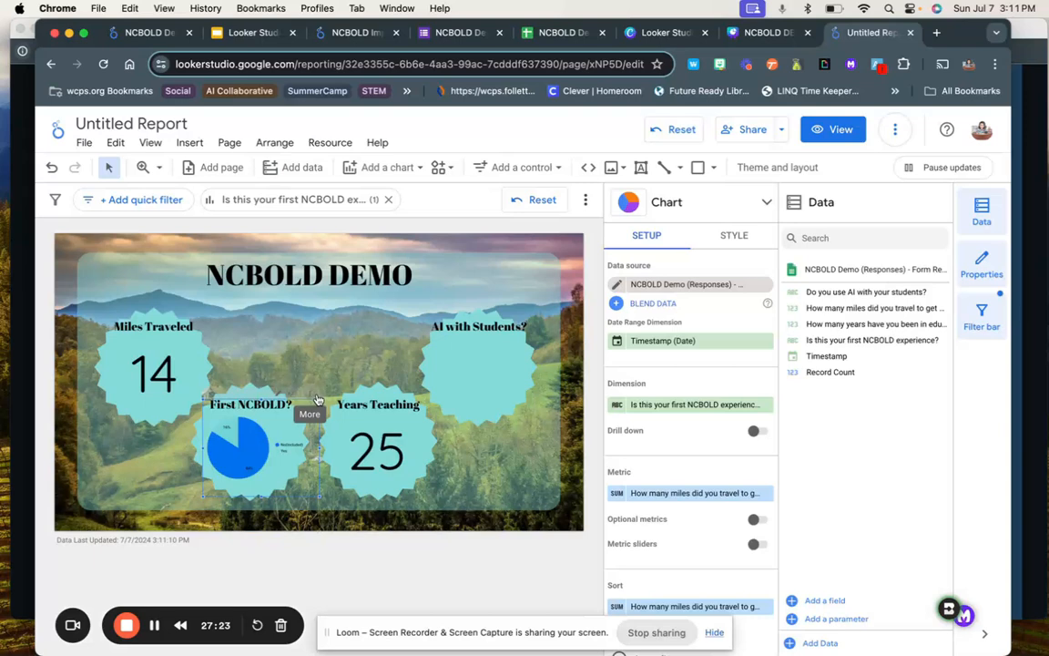
right_click(317, 400)
left_click(140, 485)
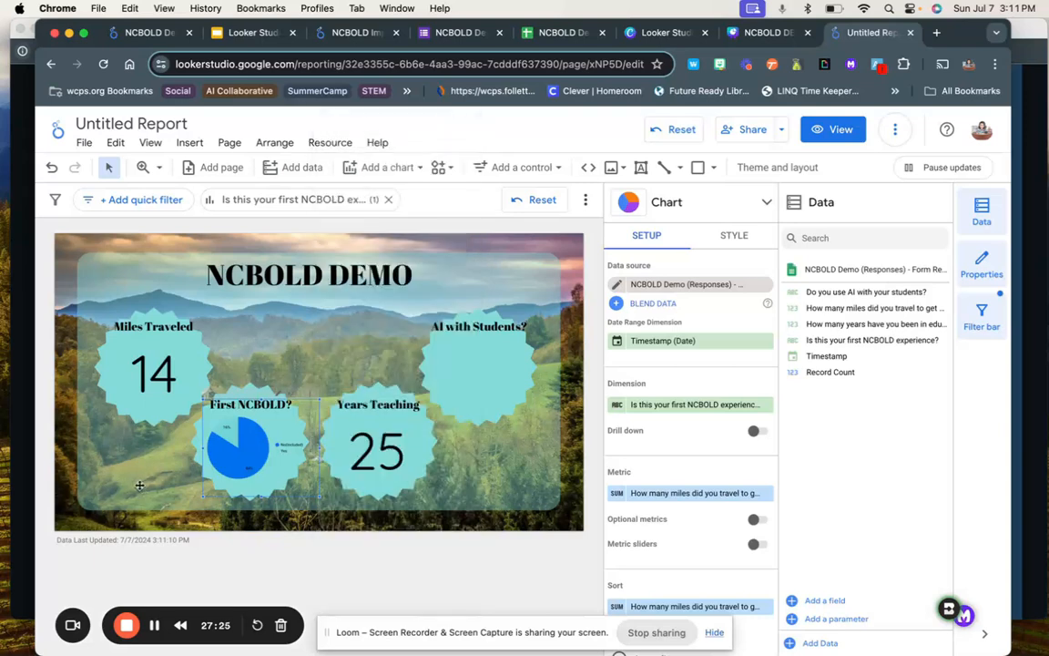
left_click_drag(319, 496, 320, 504)
left_click(240, 457)
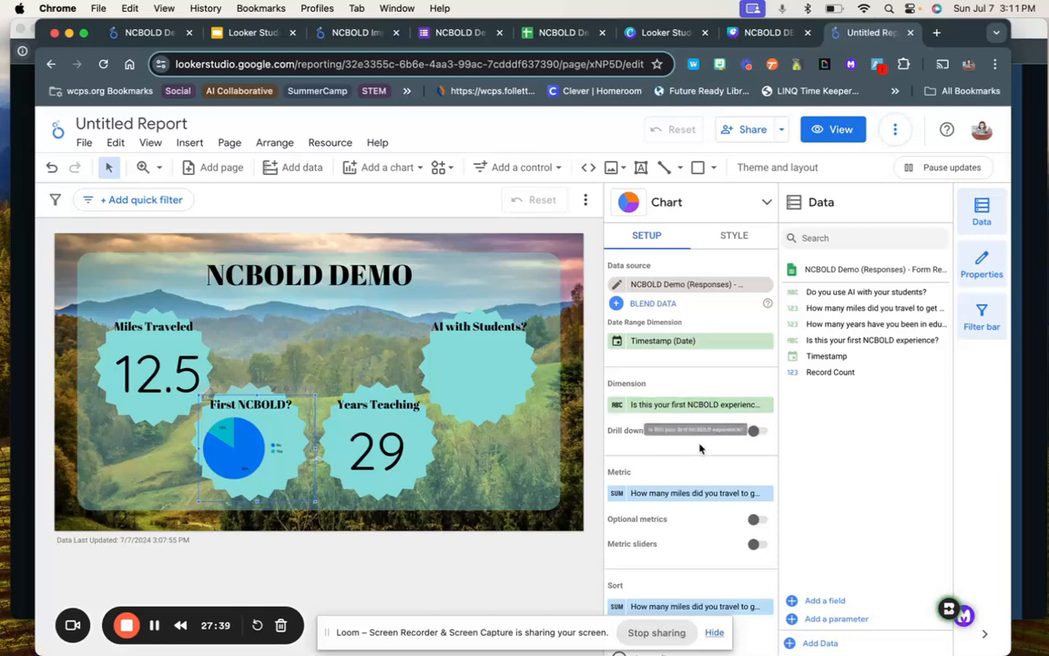
Step: Set the pie chart's metric to "Is this your first NCBOLD experience?" with the Count aggregation
scroll(700, 459, "down", 1)
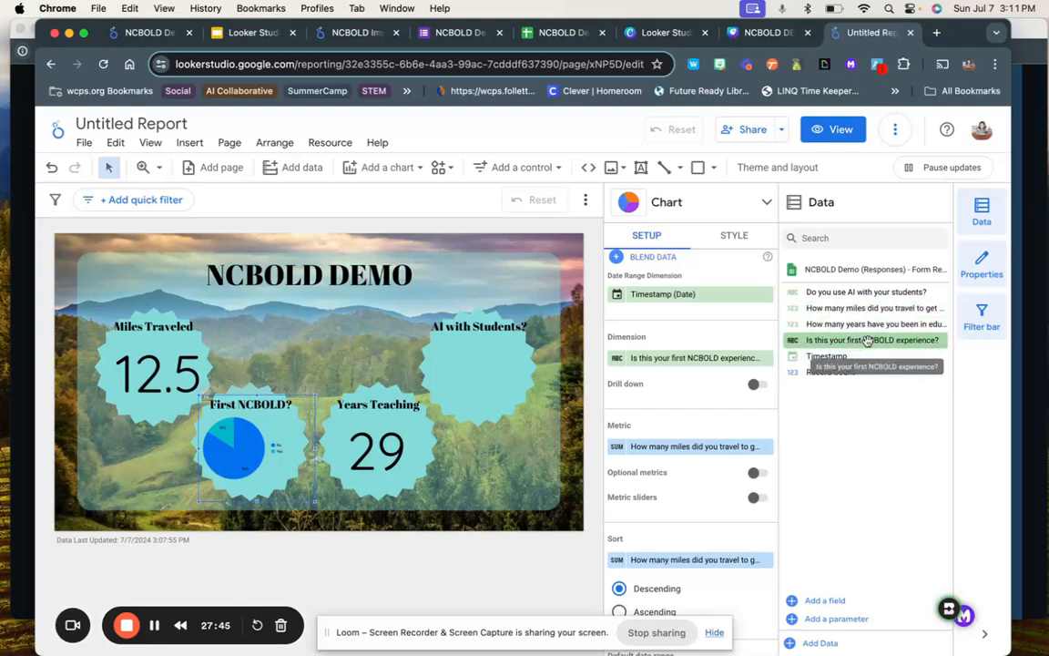
left_click_drag(866, 341, 696, 446)
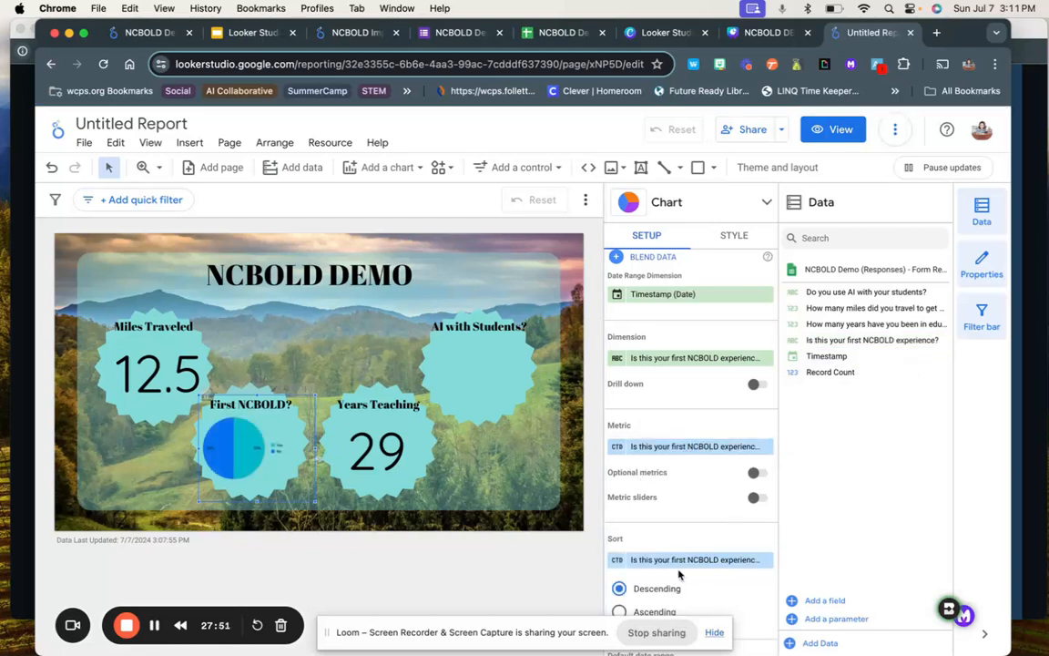
left_click(617, 446)
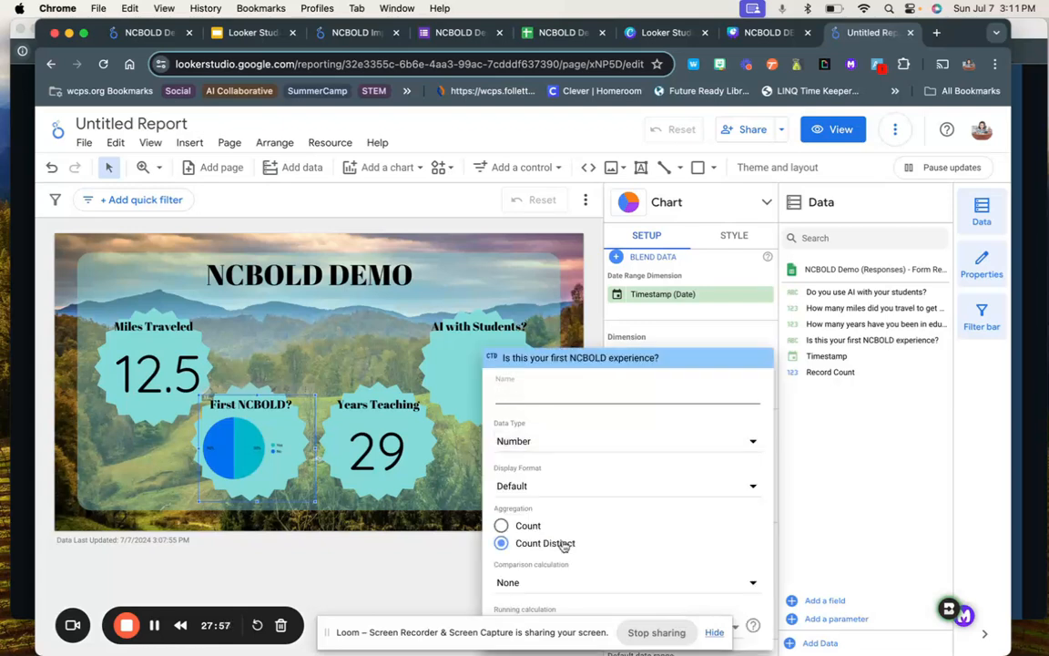
left_click(526, 526)
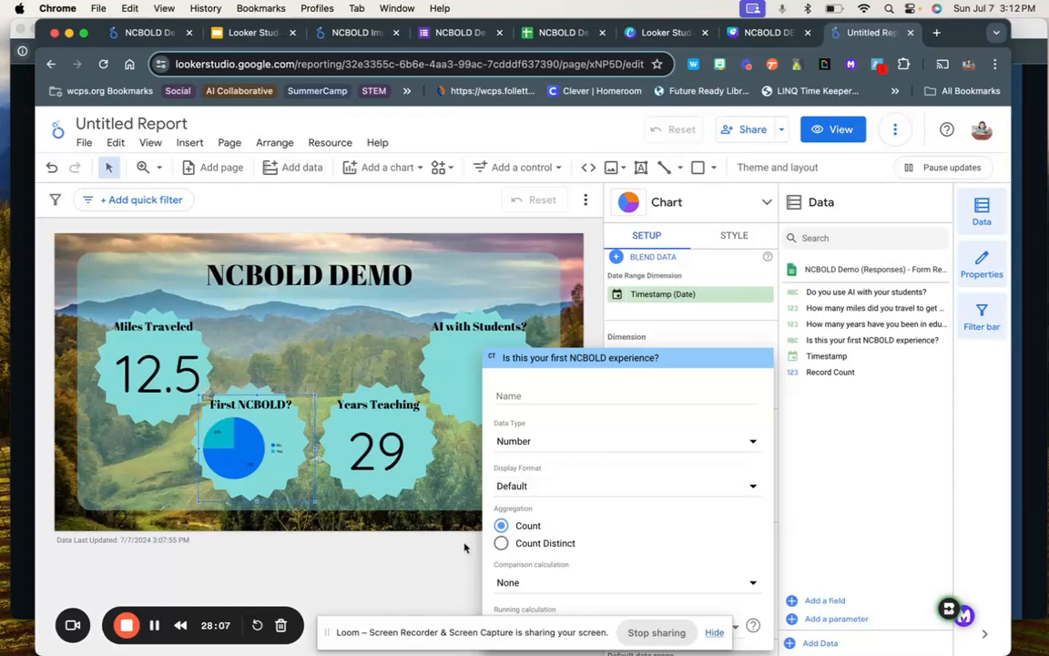
left_click(426, 555)
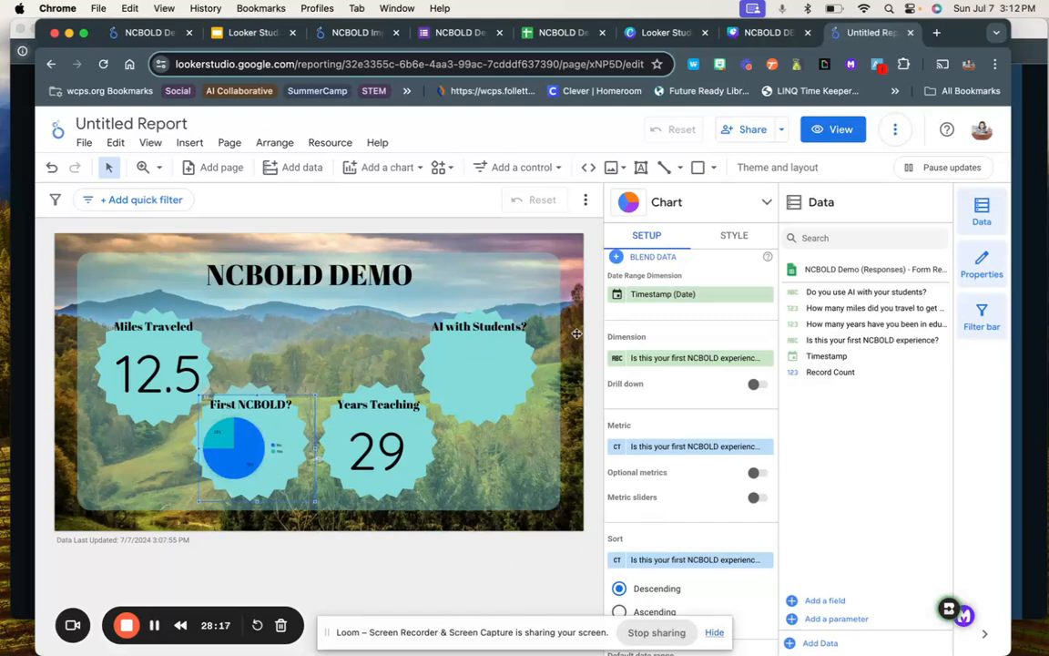
Step: Add a column chart inside the AI with Students? badge, below its title
left_click(385, 167)
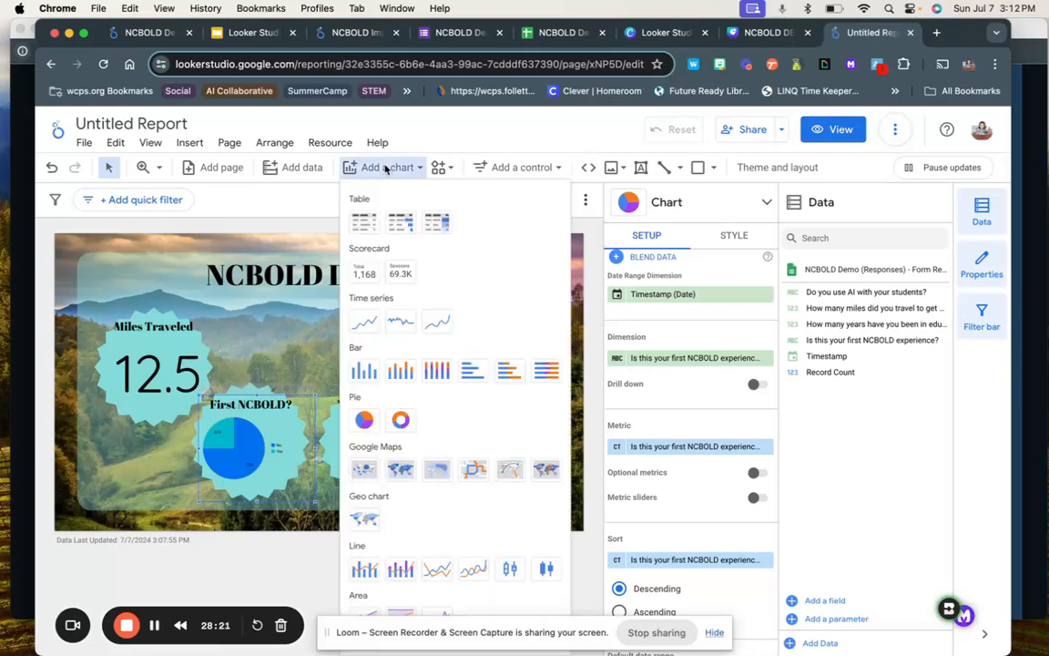
left_click(363, 372)
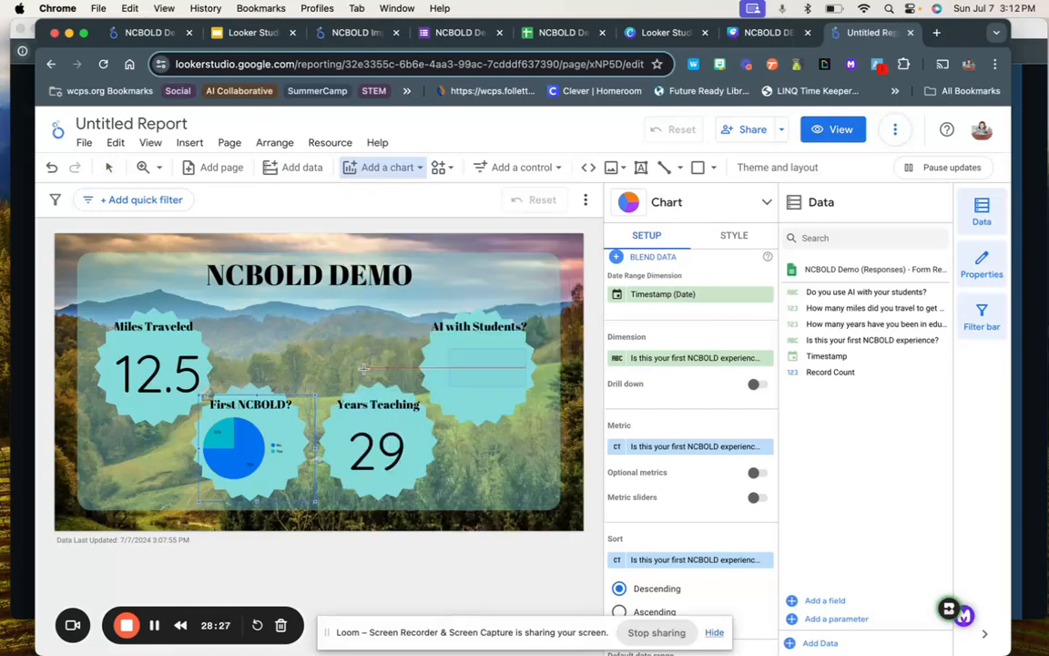
left_click(424, 334)
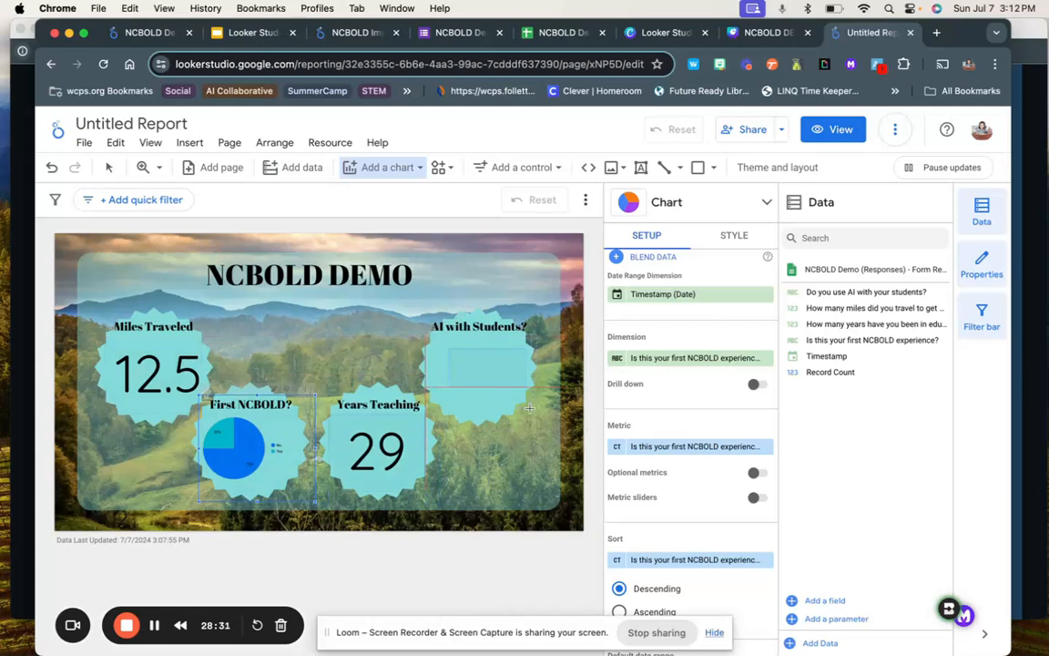
left_click_drag(529, 411, 530, 411)
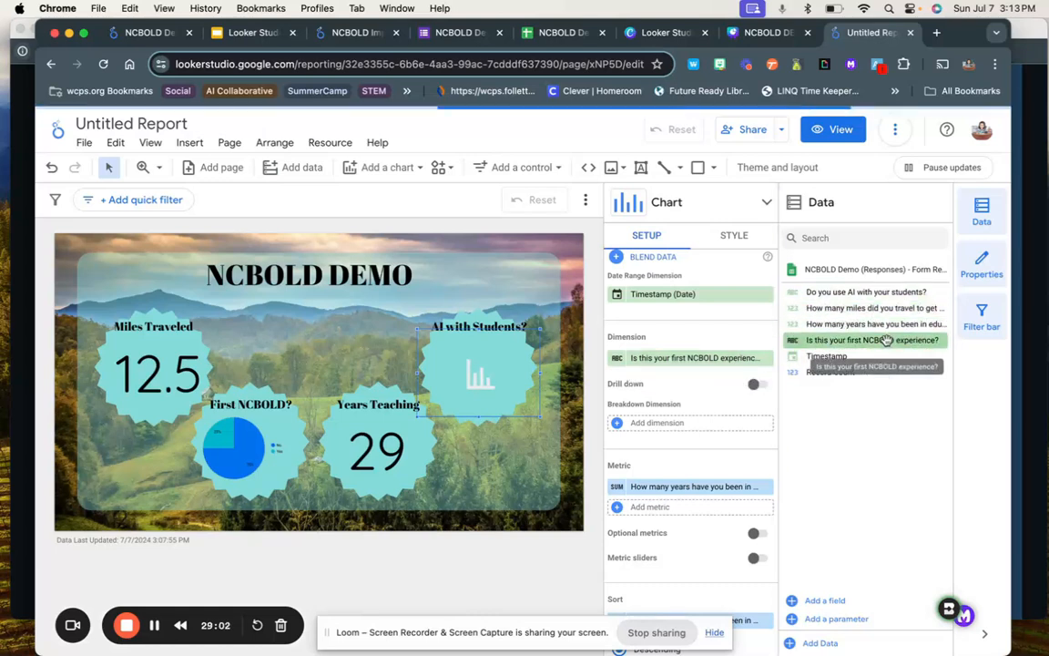
Step: Set both the column chart's dimension and its only metric to "Do you use AI with your students?", removing the years-in-education metric
left_click_drag(870, 293, 712, 361)
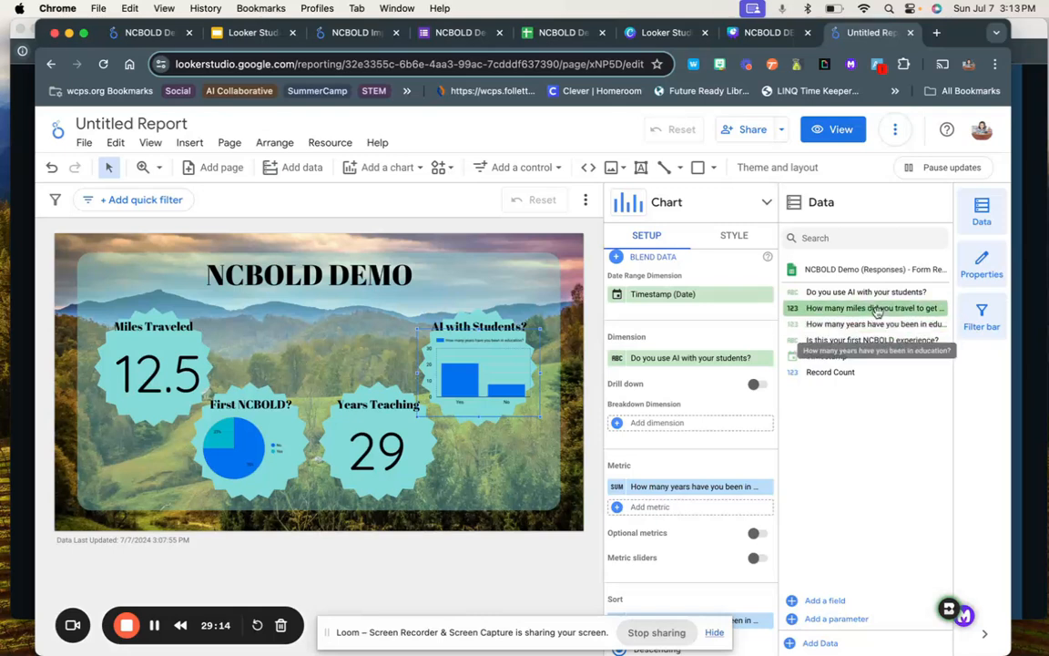
left_click_drag(869, 292, 711, 446)
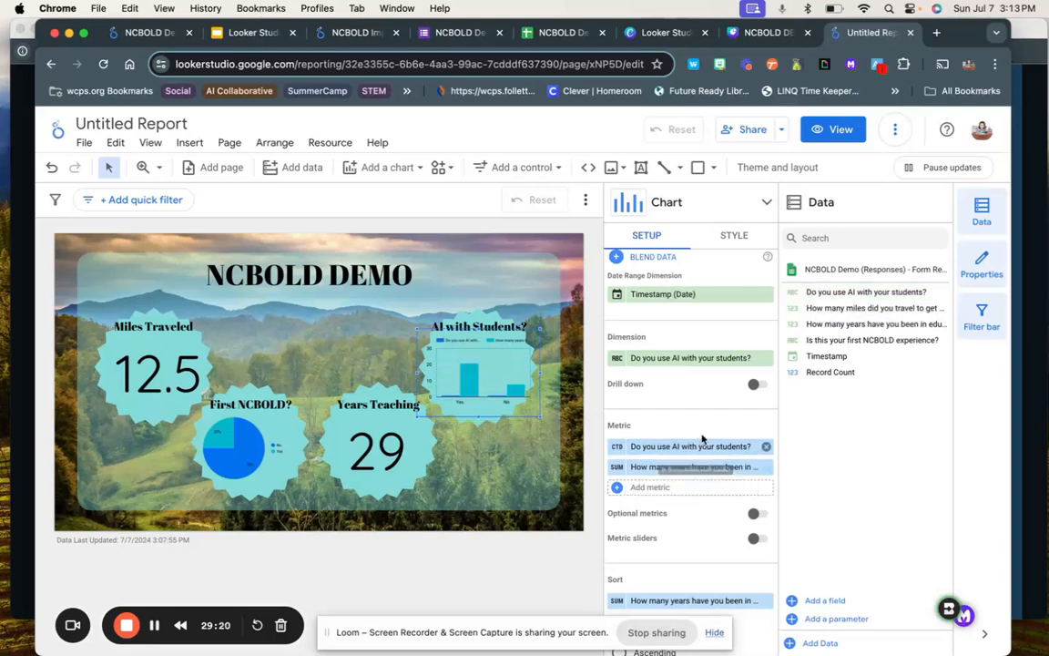
left_click(766, 468)
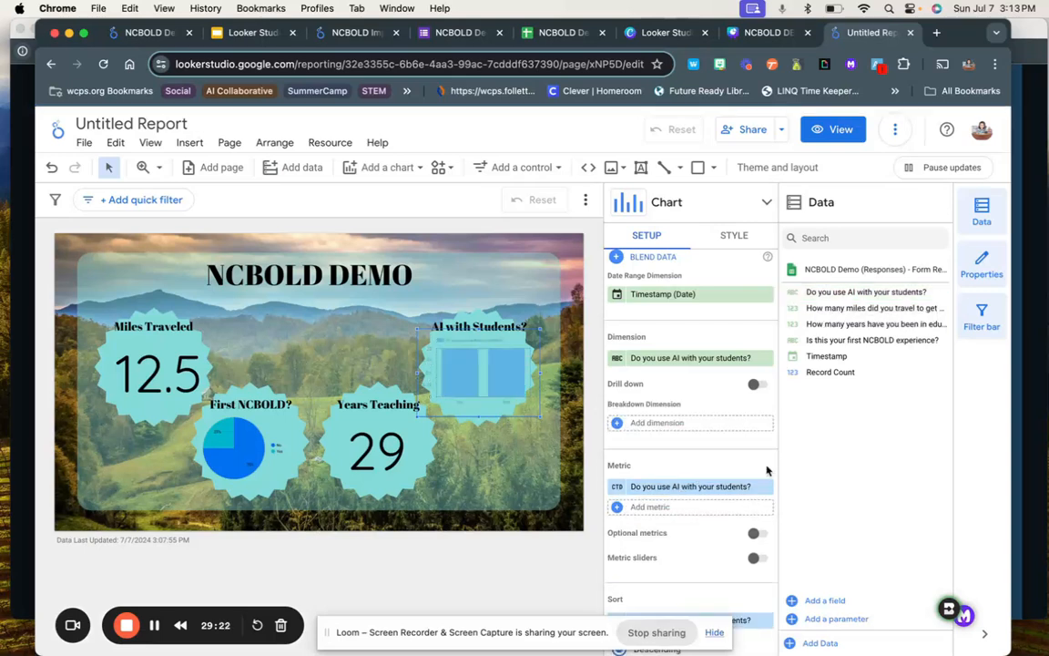
Step: Change the aggregation of the column chart's "Do you use AI with your students?" metric to Count
scroll(739, 444, "down", 1)
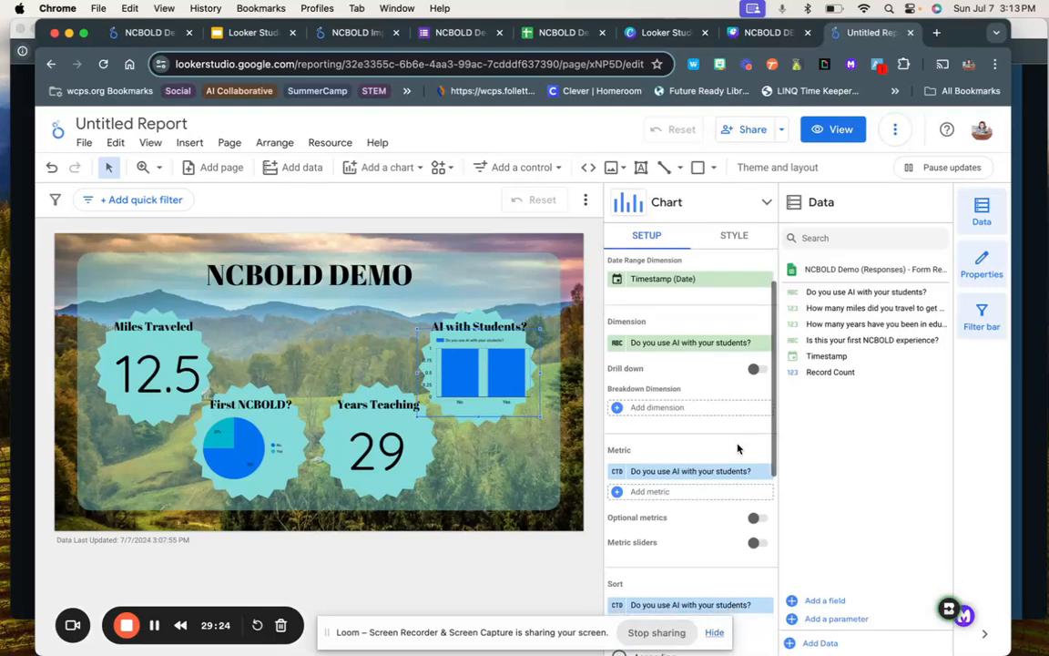
left_click(617, 471)
left_click(500, 526)
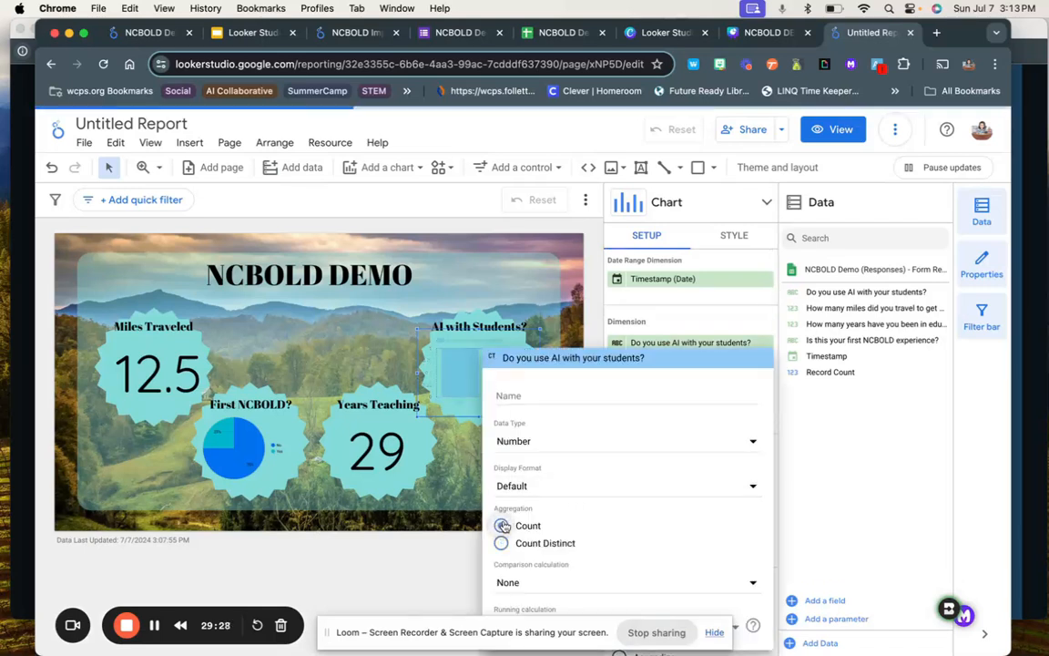
left_click(851, 466)
scroll(709, 456, "down", 5)
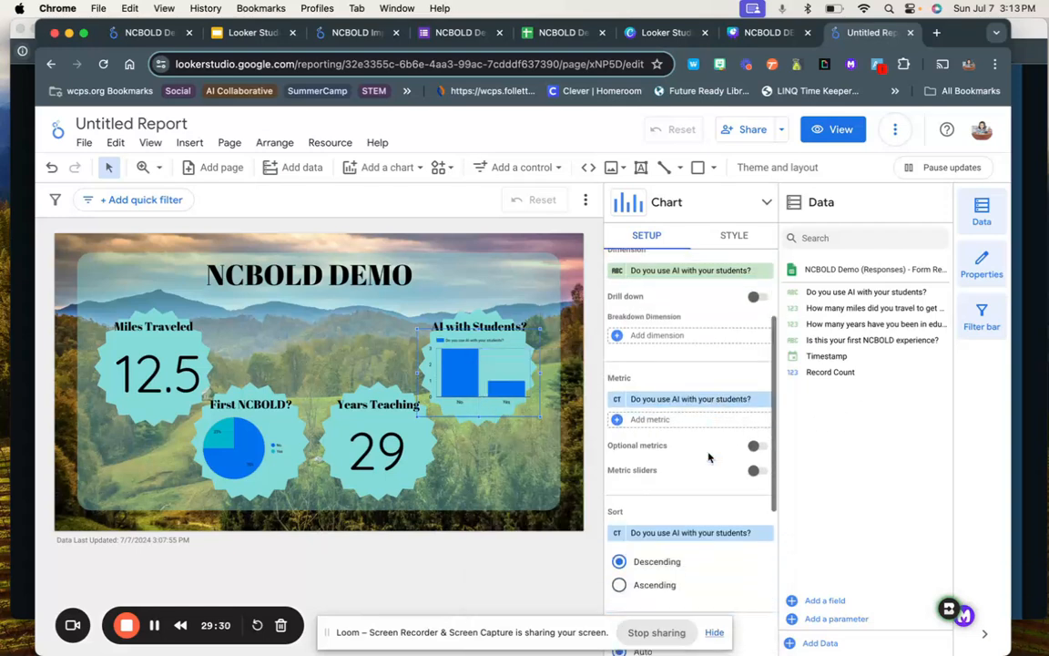
scroll(709, 456, "up", 6)
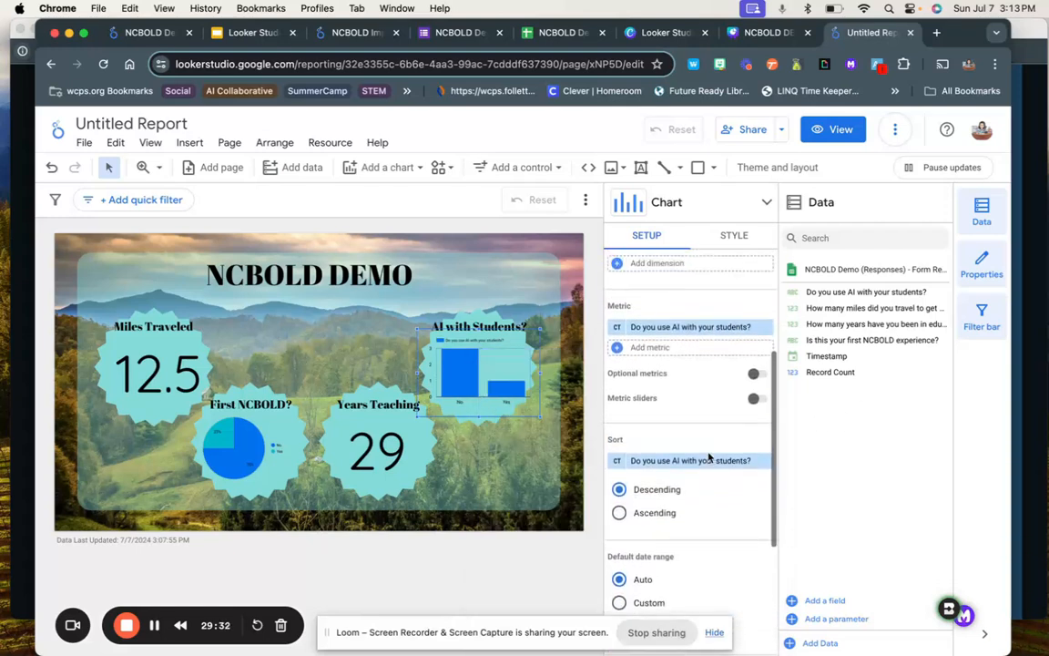
scroll(709, 456, "up", 2)
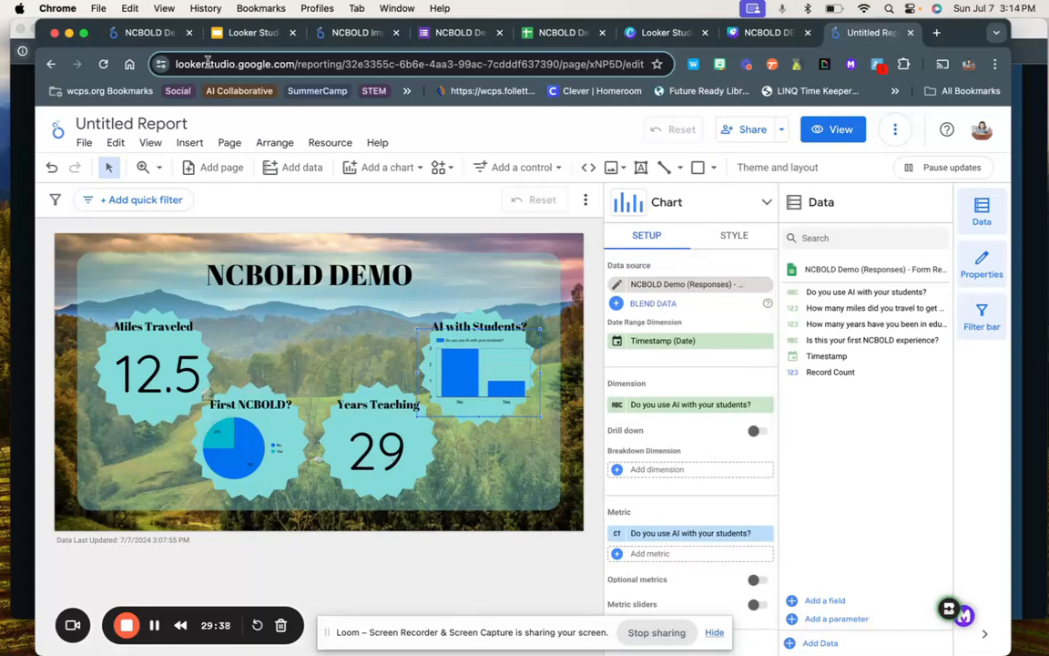
Step: Review the response summary of the NCBOLD Demo form in Google Forms, and look at the finished NCBOLD Demo report in Looker Studio
left_click(460, 34)
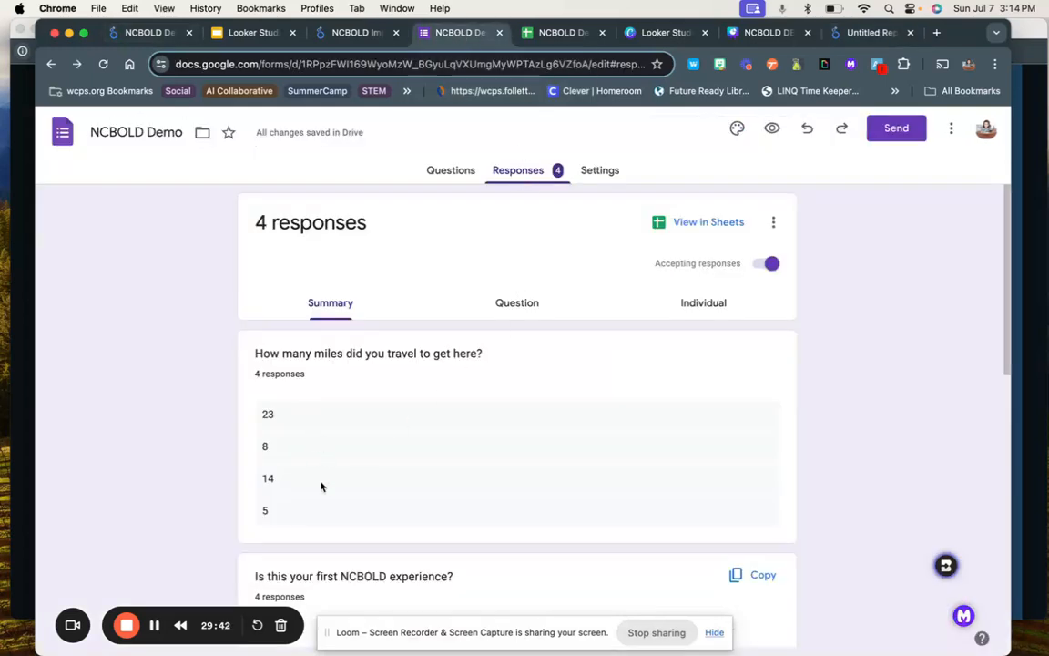
scroll(321, 487, "down", 5)
scroll(329, 531, "down", 5)
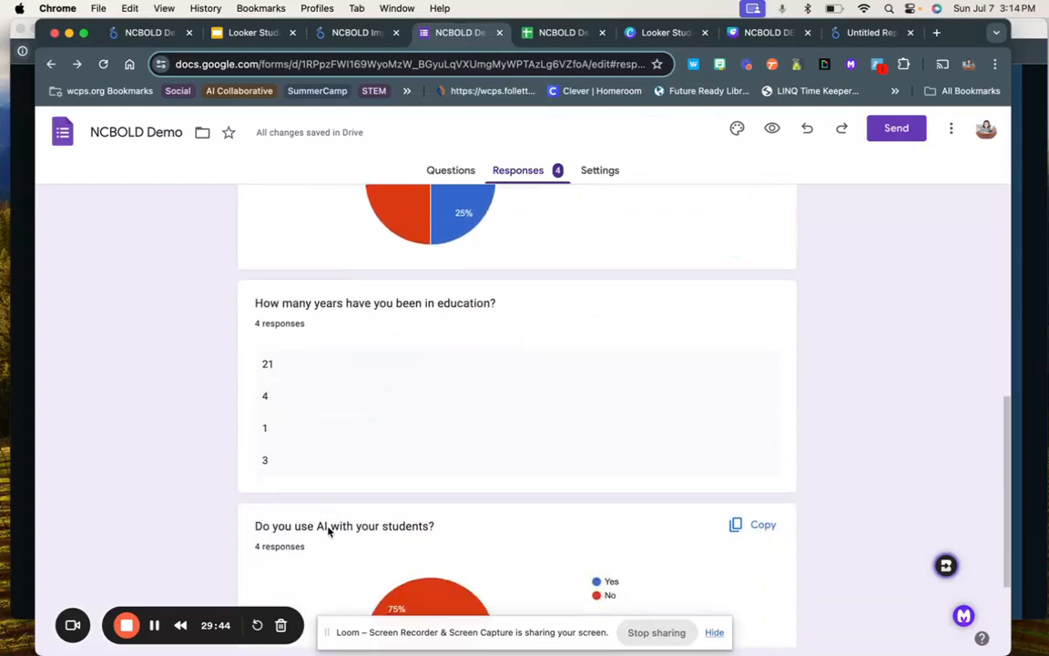
scroll(325, 537, "up", 15)
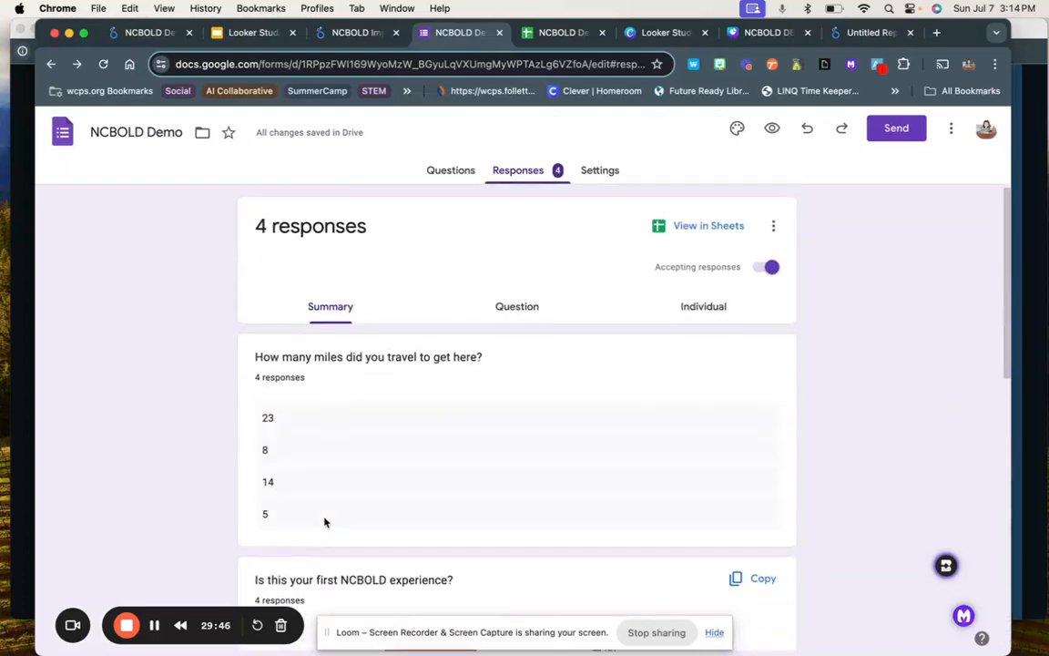
left_click(141, 34)
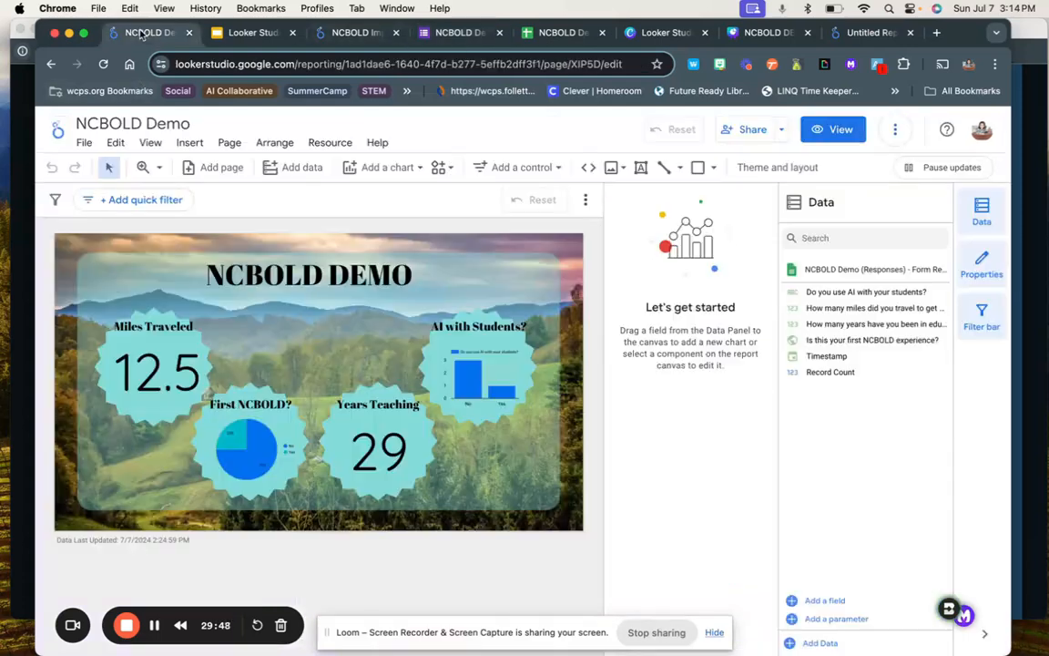
Step: Switch to the NCBOLD Demo form in Google Forms and open its respondent preview from the questions view
left_click(458, 35)
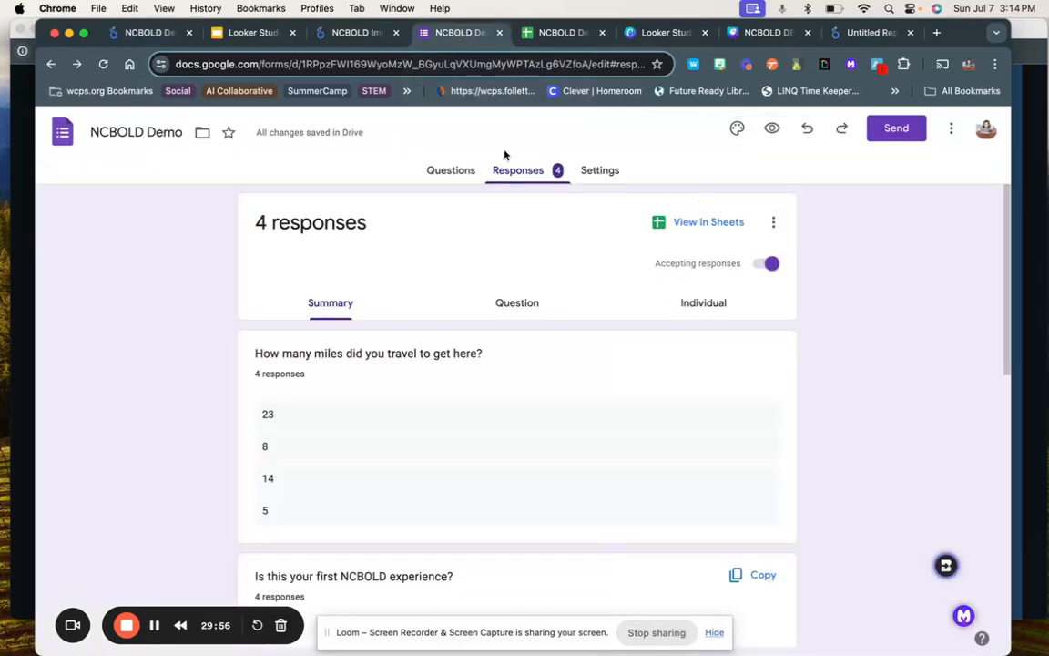
left_click(439, 173)
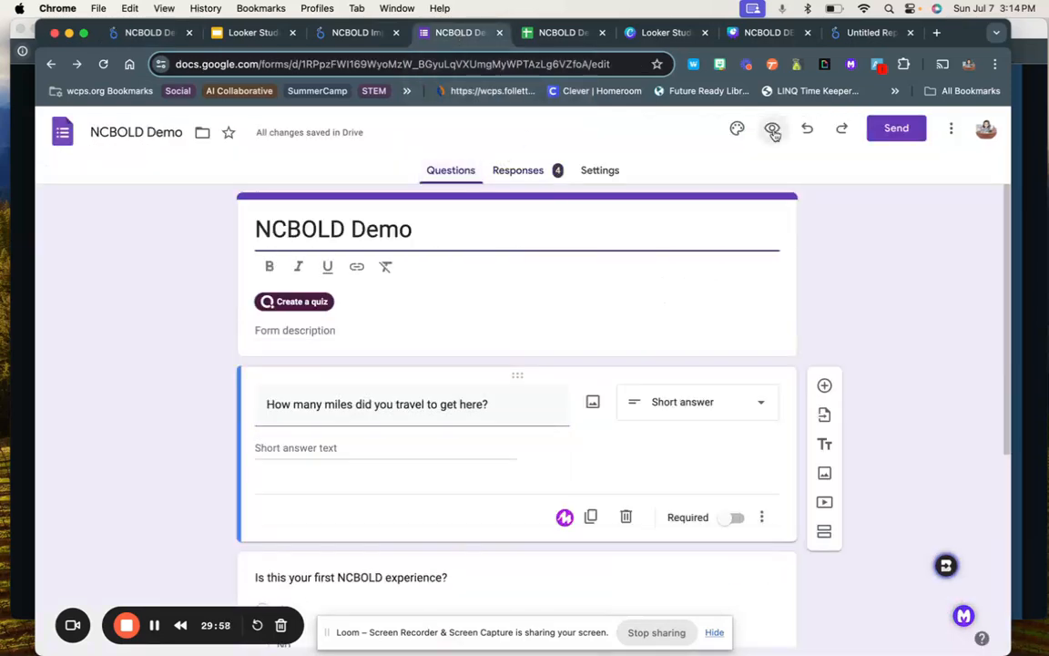
left_click(771, 127)
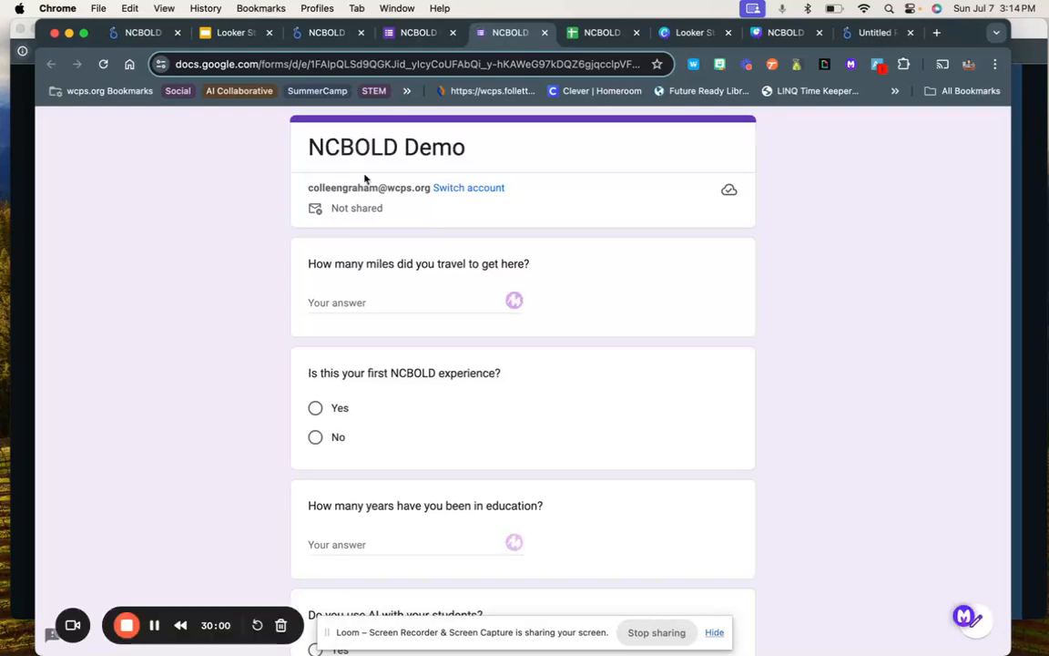
Step: Submit a form response with 12 miles traveled, Yes for first NCBOLD experience, 3 years in education, and Yes for AI with students
left_click(347, 300)
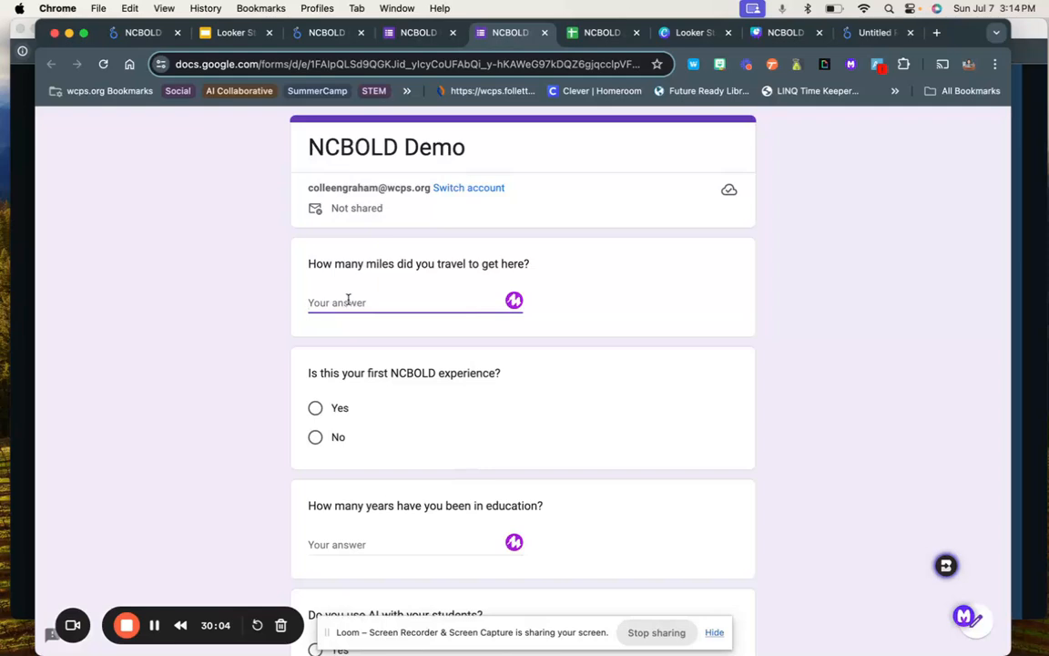
type("12")
left_click(315, 408)
scroll(315, 410, "down", 3)
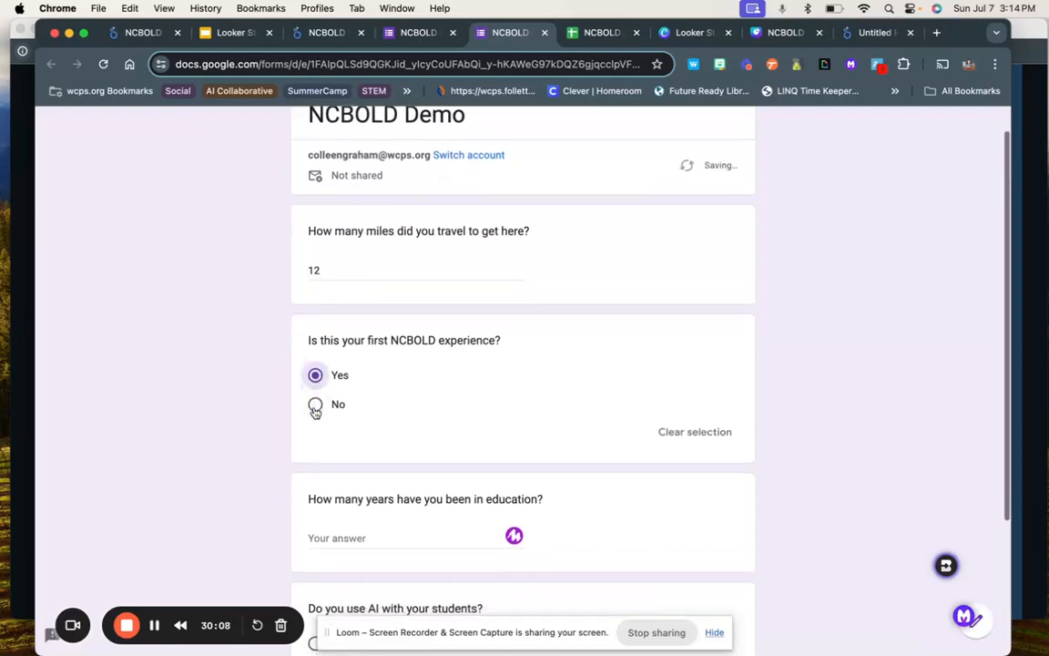
scroll(313, 407, "down", 1)
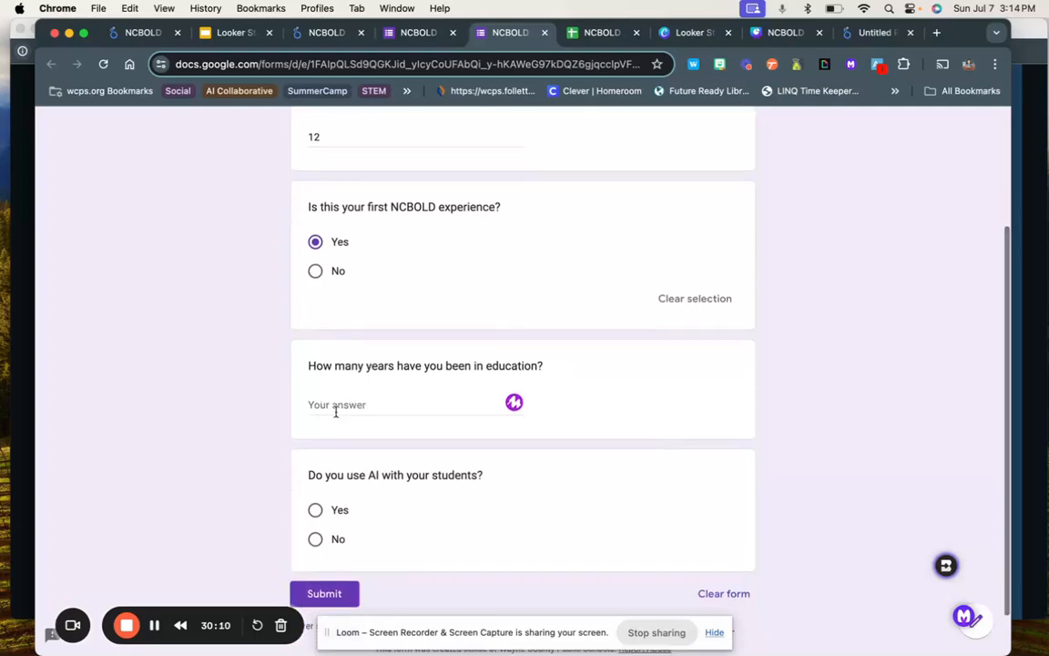
left_click(336, 411)
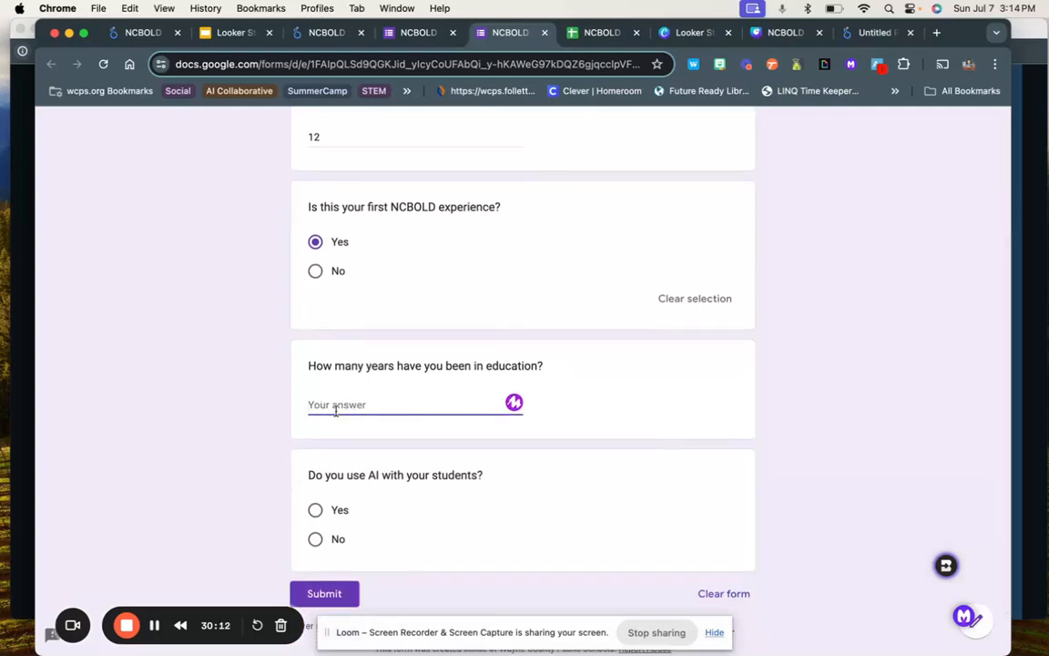
type("3")
scroll(273, 455, "down", 2)
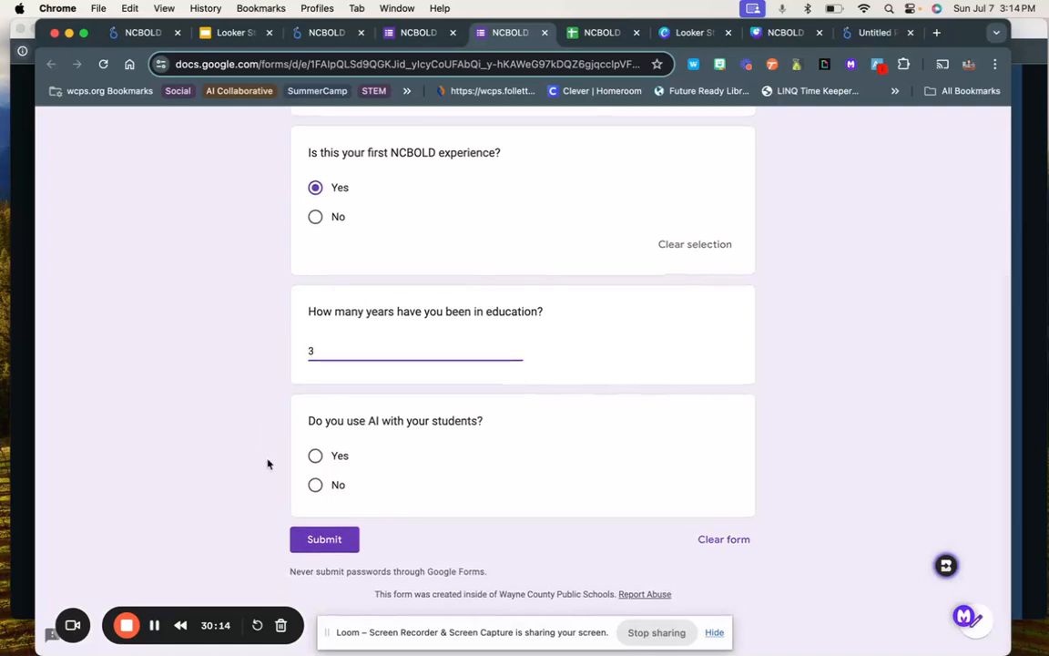
left_click(315, 455)
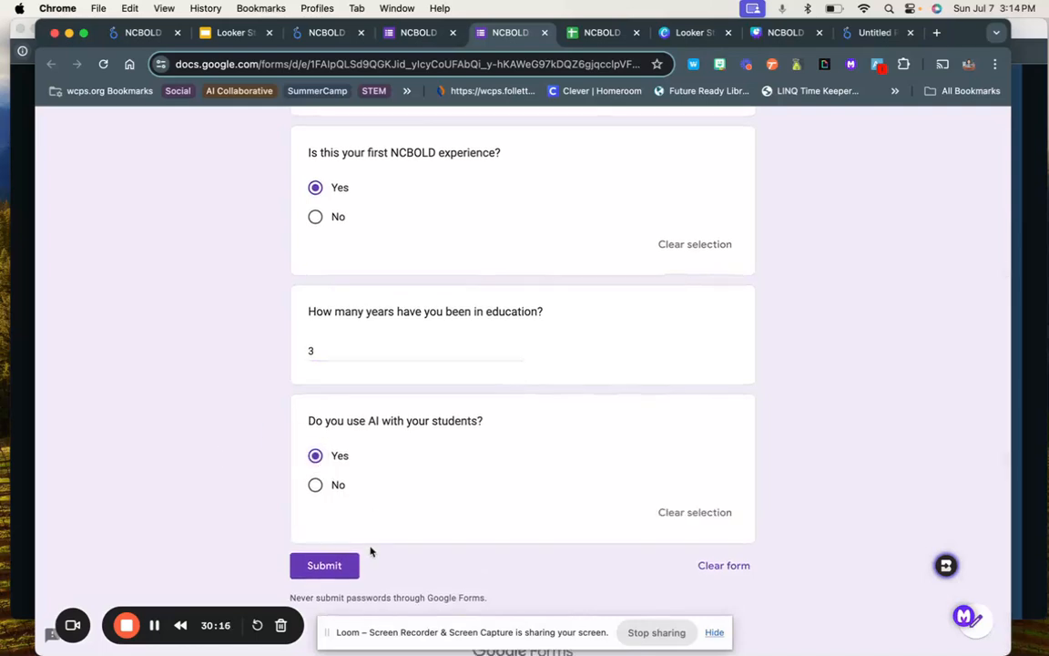
left_click(333, 568)
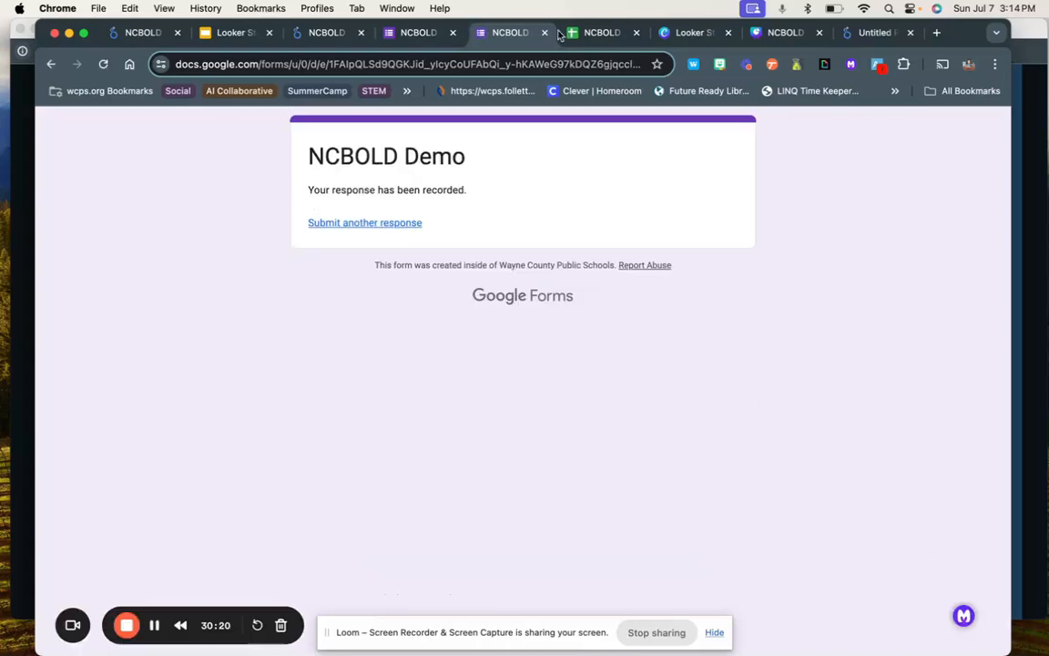
Step: Check the responses spreadsheet in Google Sheets for the new entry, and refresh the data of Untitled Report in Looker Studio
left_click(601, 33)
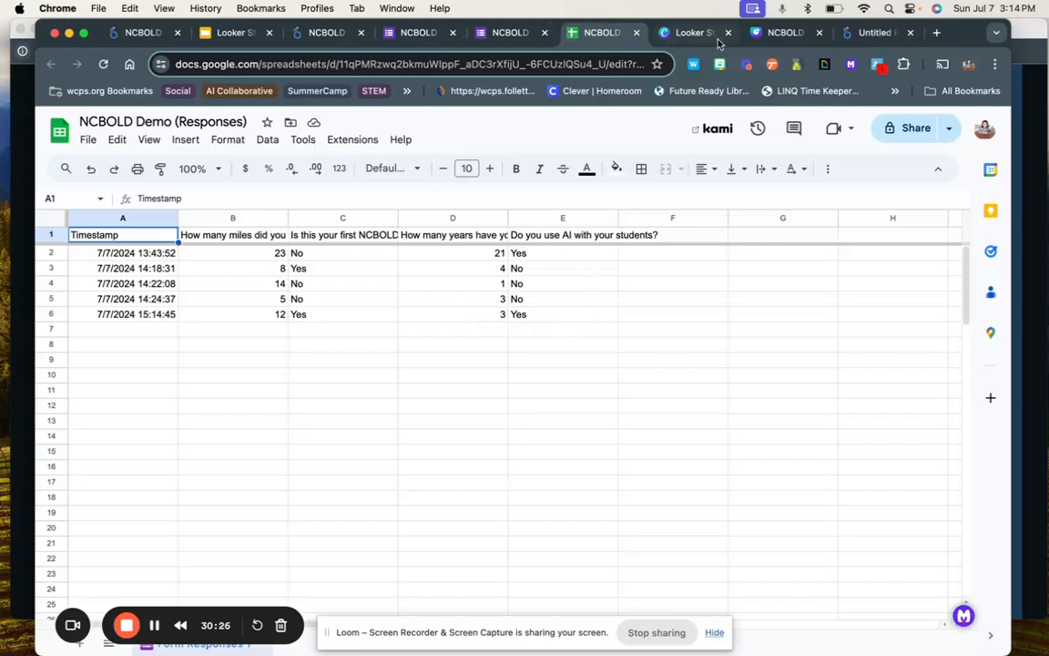
left_click(864, 34)
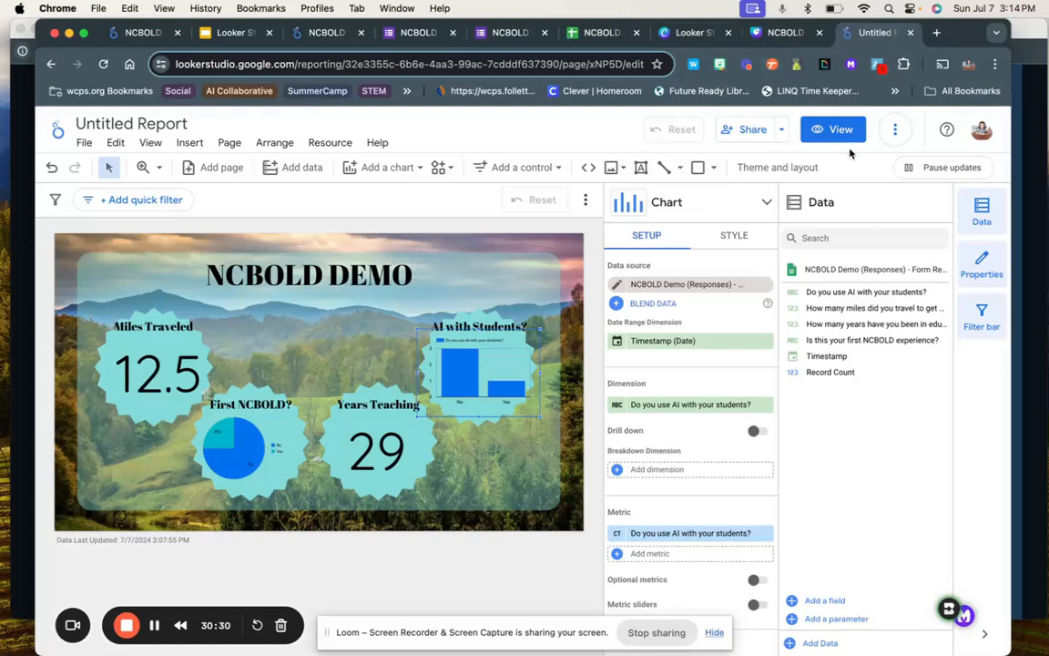
left_click(897, 132)
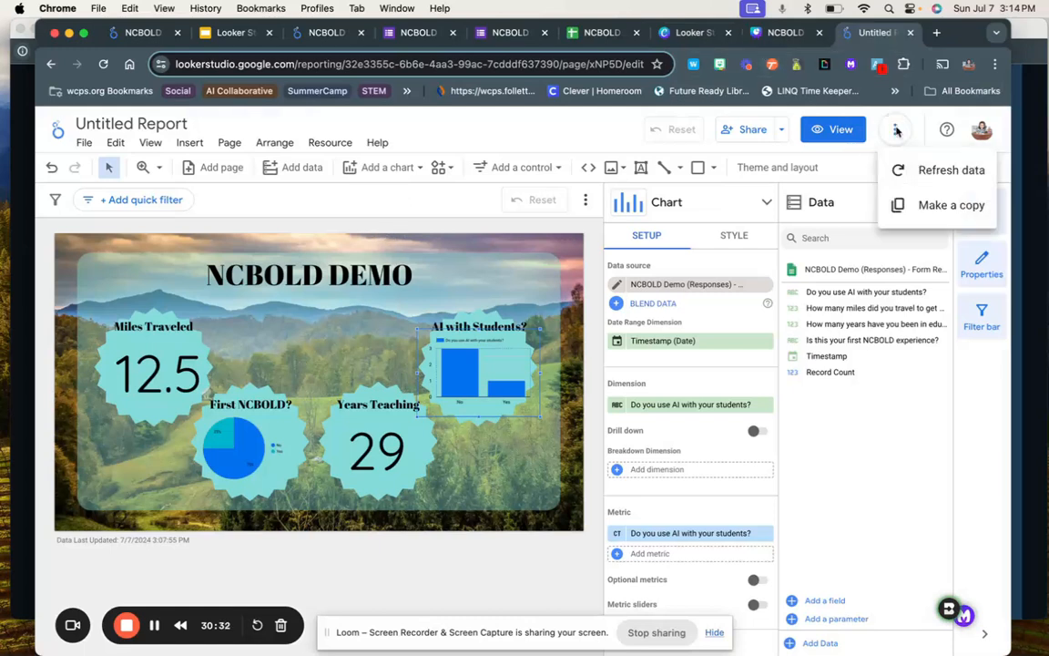
left_click(908, 174)
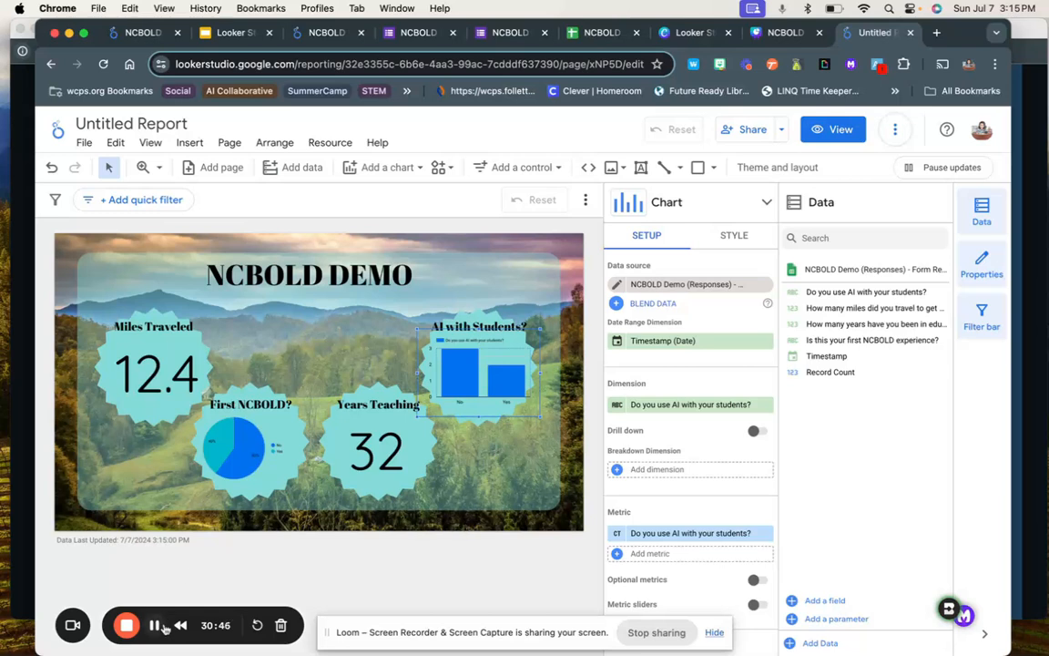
left_click(25, 391)
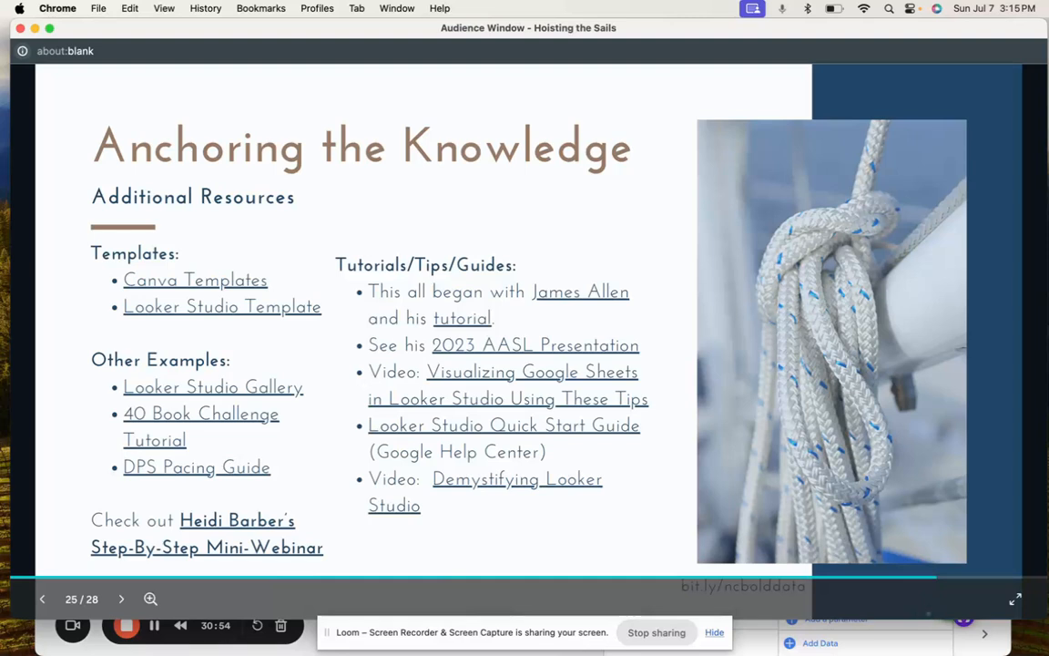
key("Right")
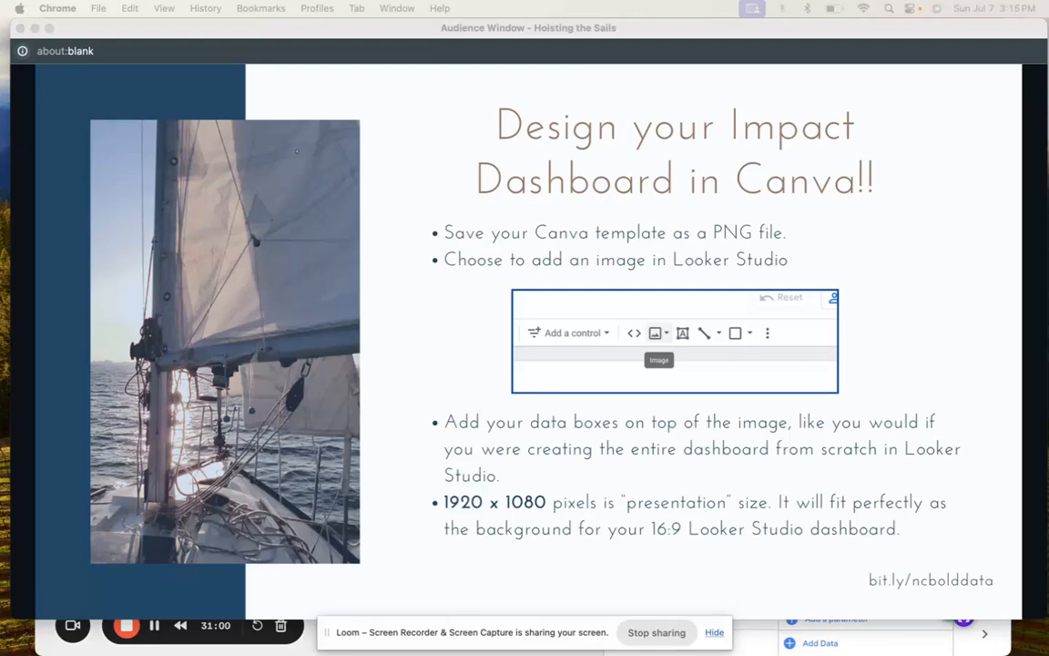
key("Right")
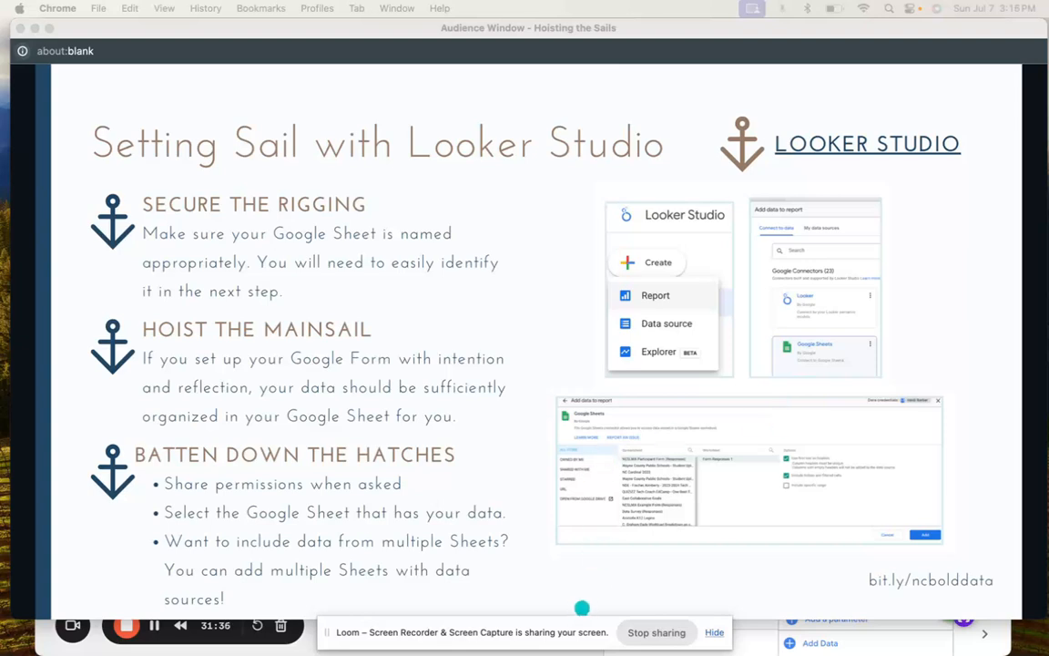
key("Right")
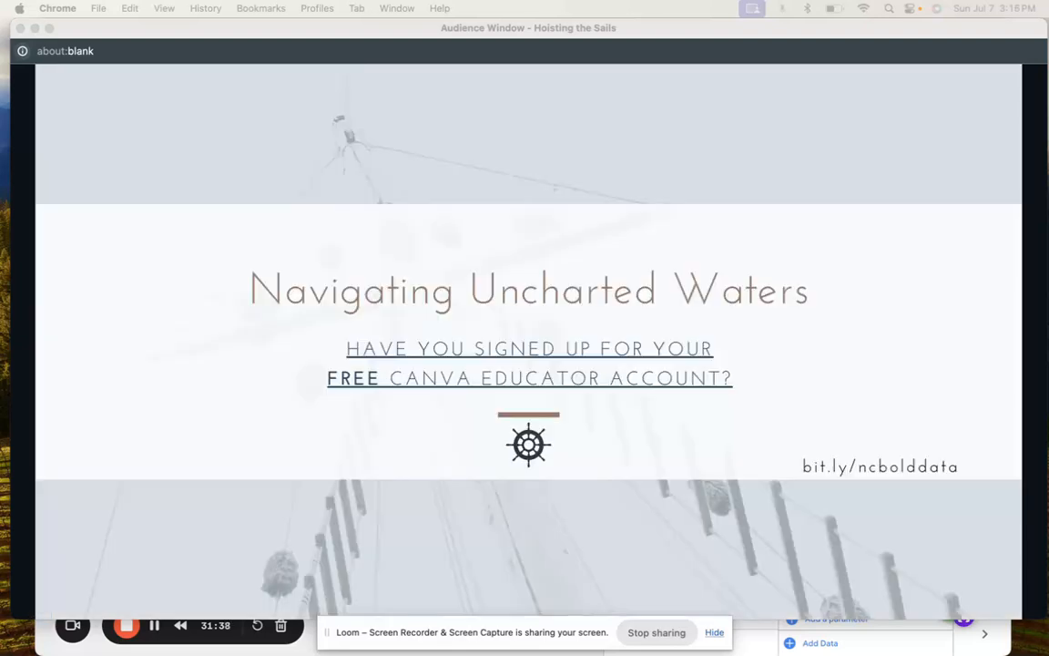
key("Right")
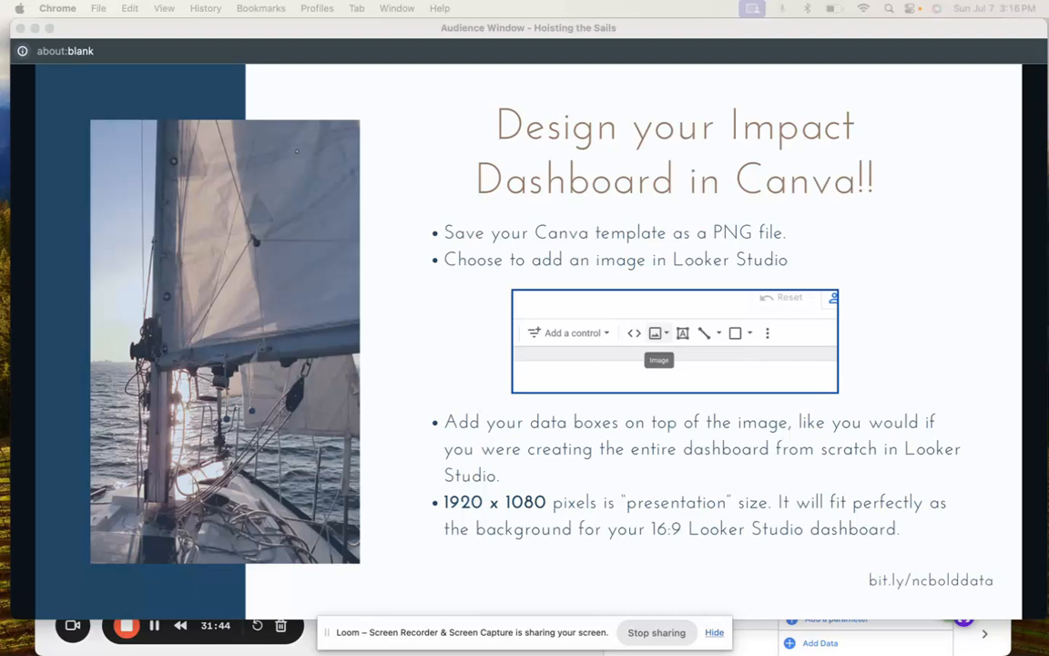
key("Right")
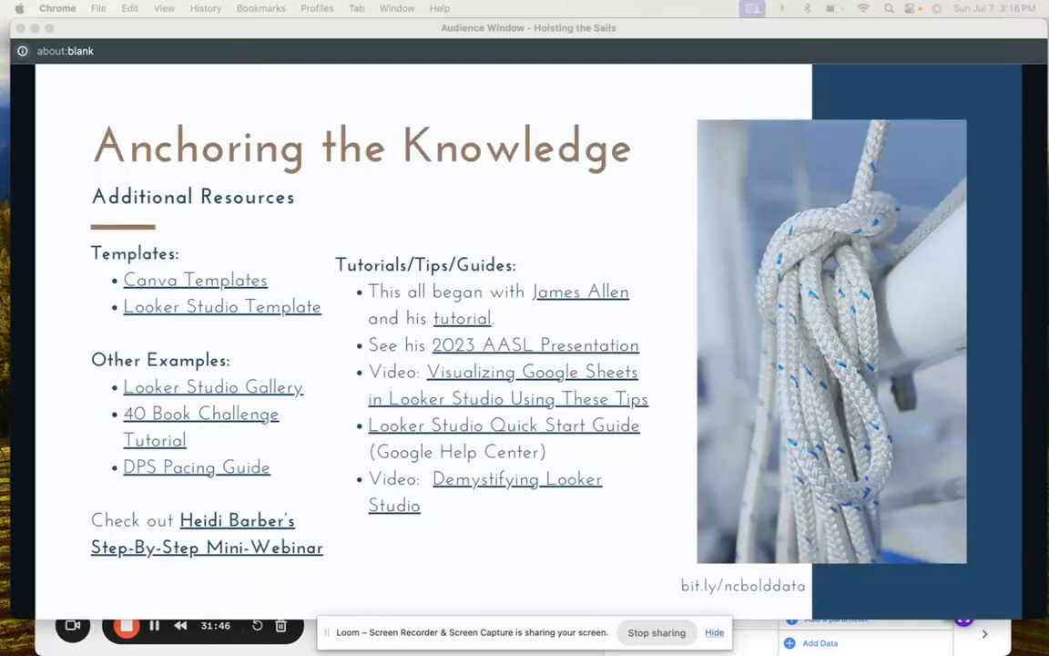